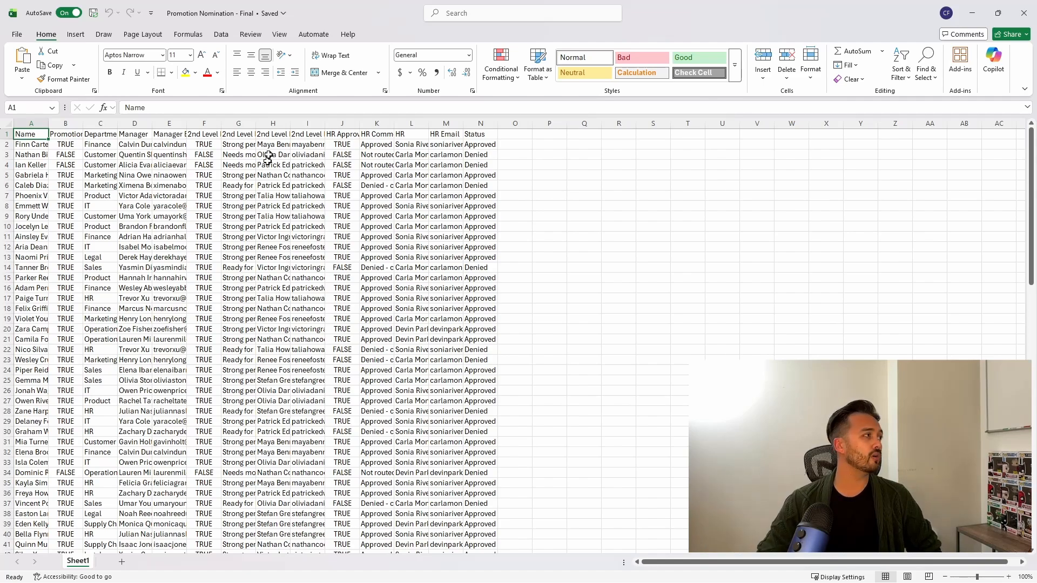
- Convert the promotion data in A1:N107 into a table with headers
{"action": "left_click", "coordinate": [73, 35]}
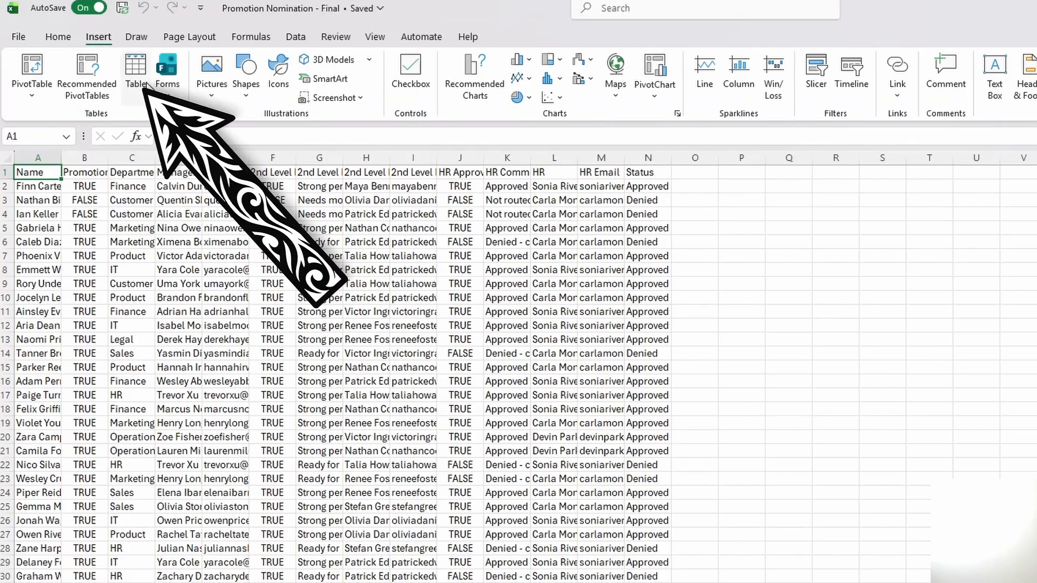
{"action": "left_click", "coordinate": [141, 81]}
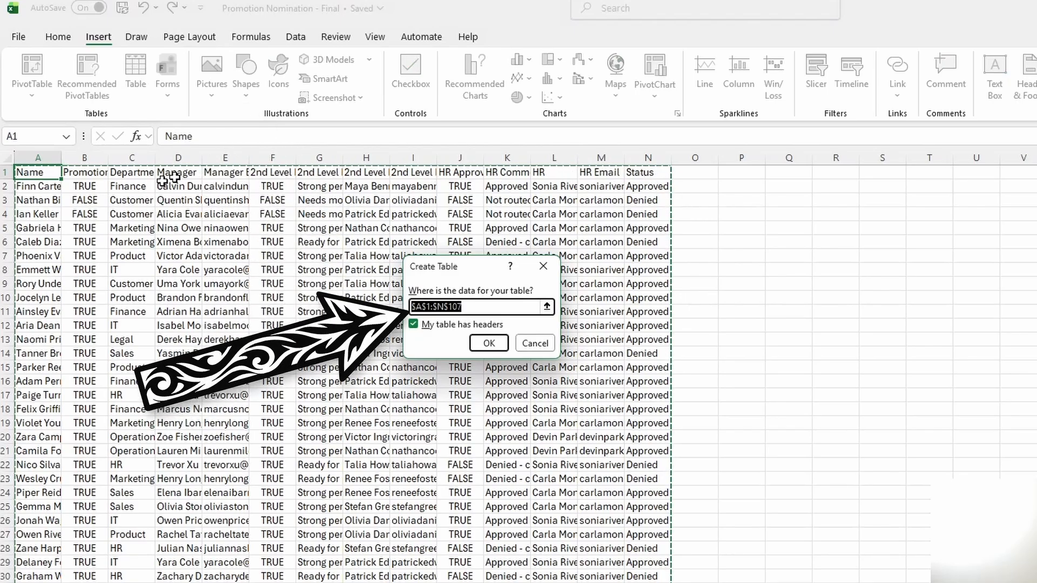
{"action": "scroll", "coordinate": [685, 493], "scroll_direction": "down", "scroll_amount": 2}
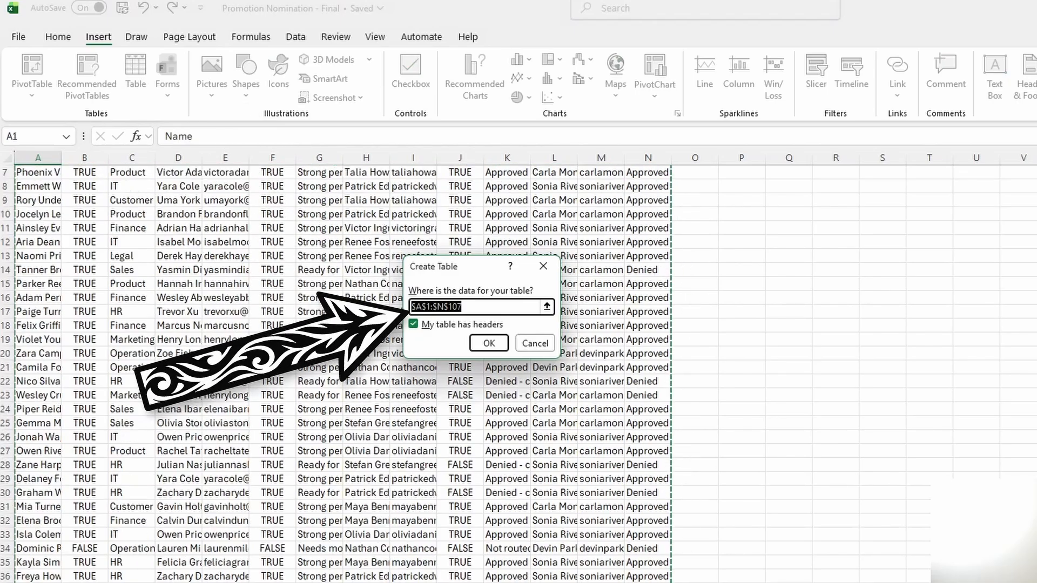
{"action": "scroll", "coordinate": [184, 309], "scroll_direction": "down", "scroll_amount": 20}
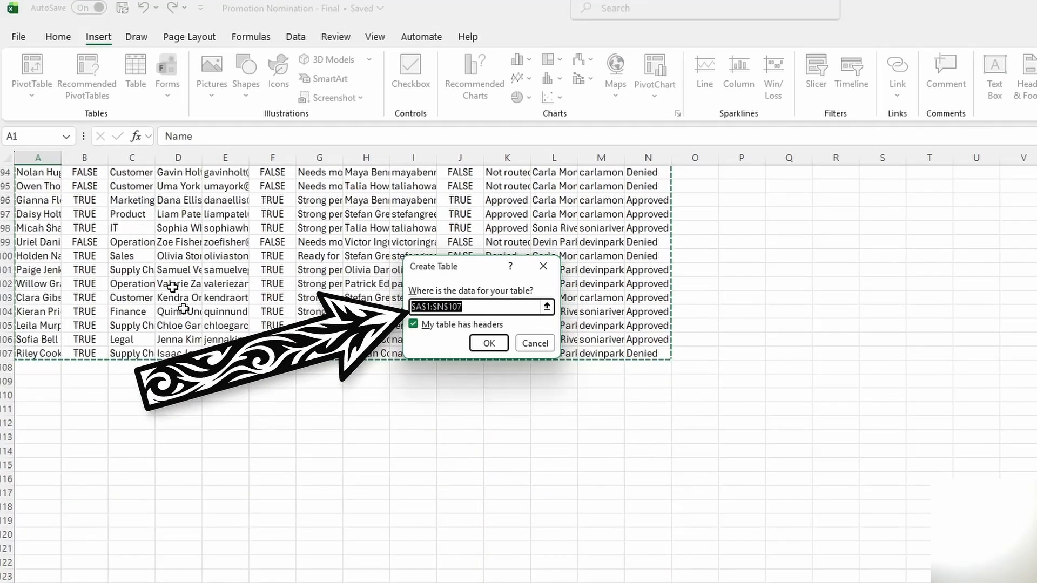
{"action": "scroll", "coordinate": [184, 309], "scroll_direction": "up", "scroll_amount": 20}
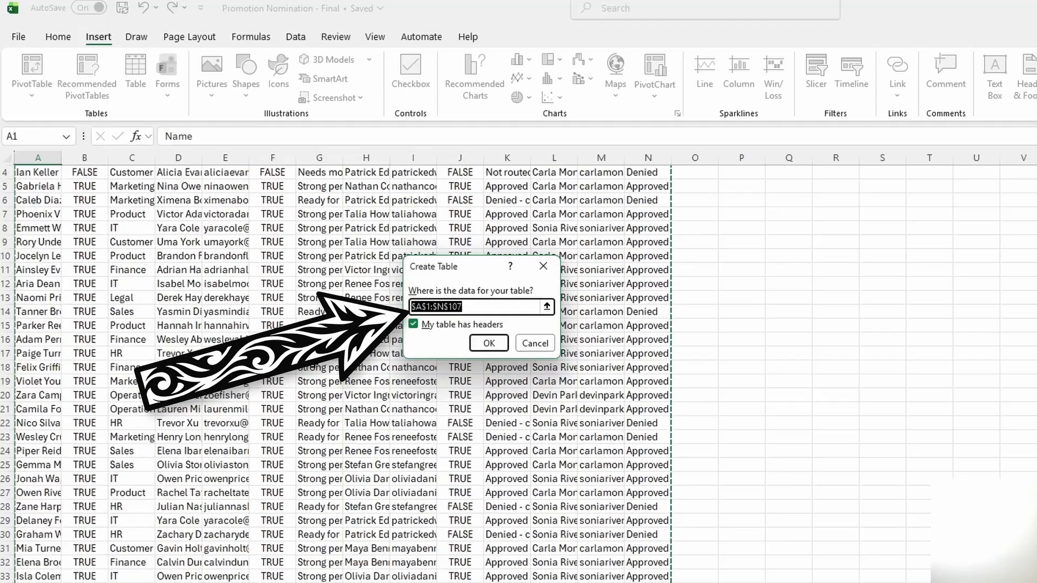
{"action": "scroll", "coordinate": [514, 370], "scroll_direction": "up", "scroll_amount": 1}
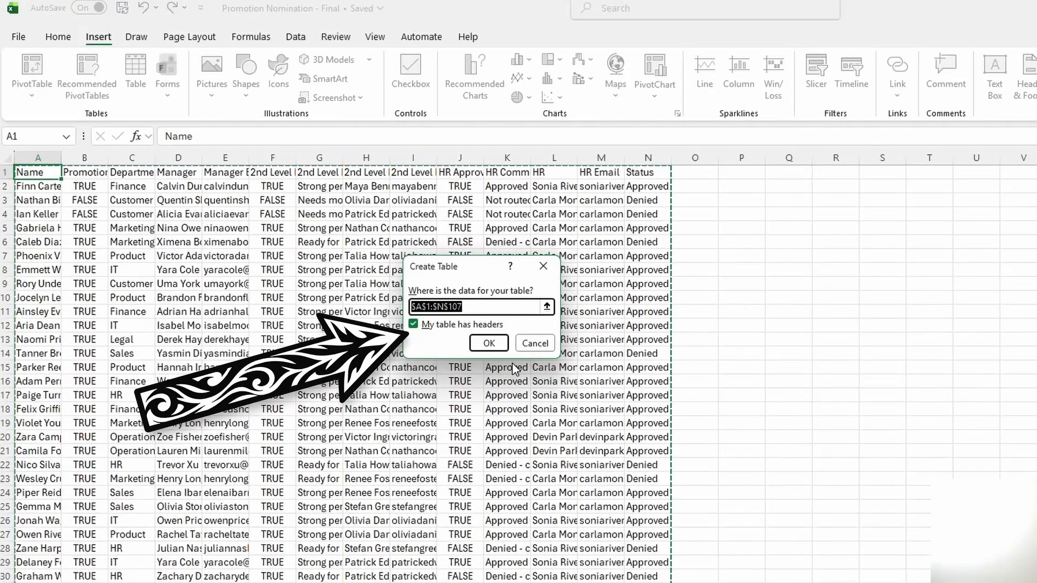
{"action": "left_click", "coordinate": [503, 346]}
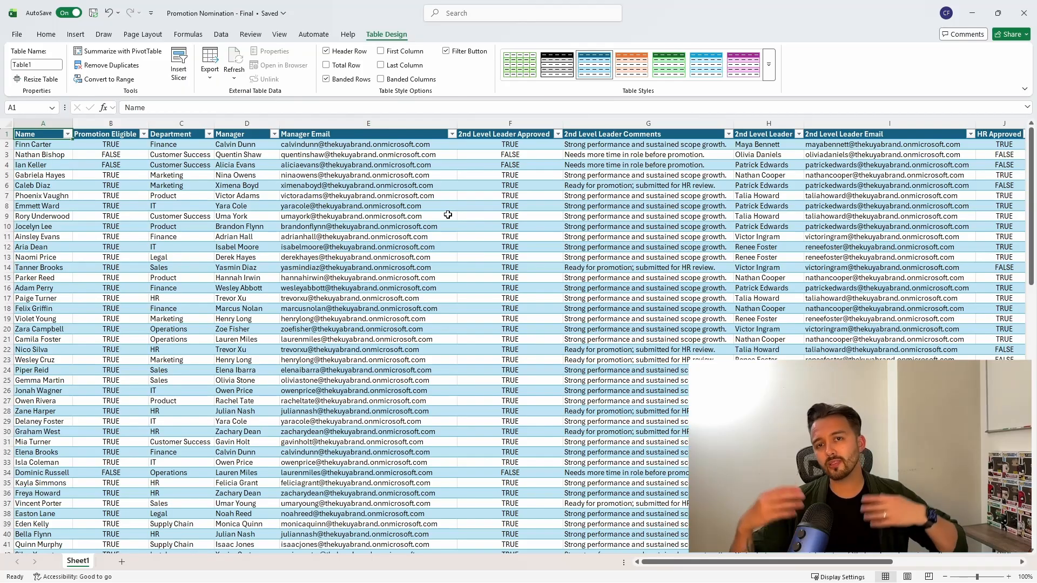
- Examine the first employee's record across the table, including the Manager and 2nd Level Leader columns
{"action": "left_click", "coordinate": [410, 131]}
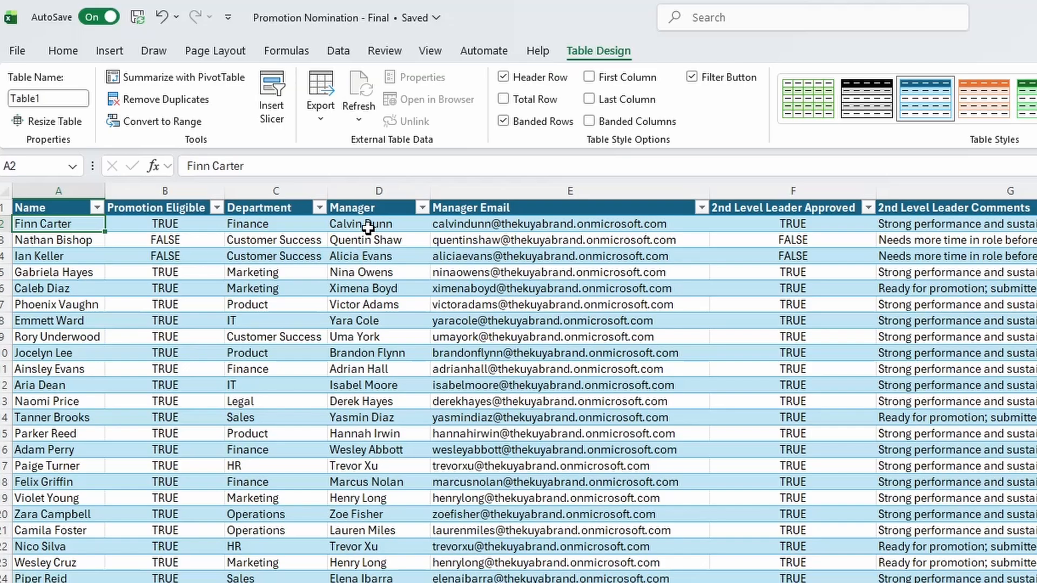
{"action": "left_click", "coordinate": [236, 142]}
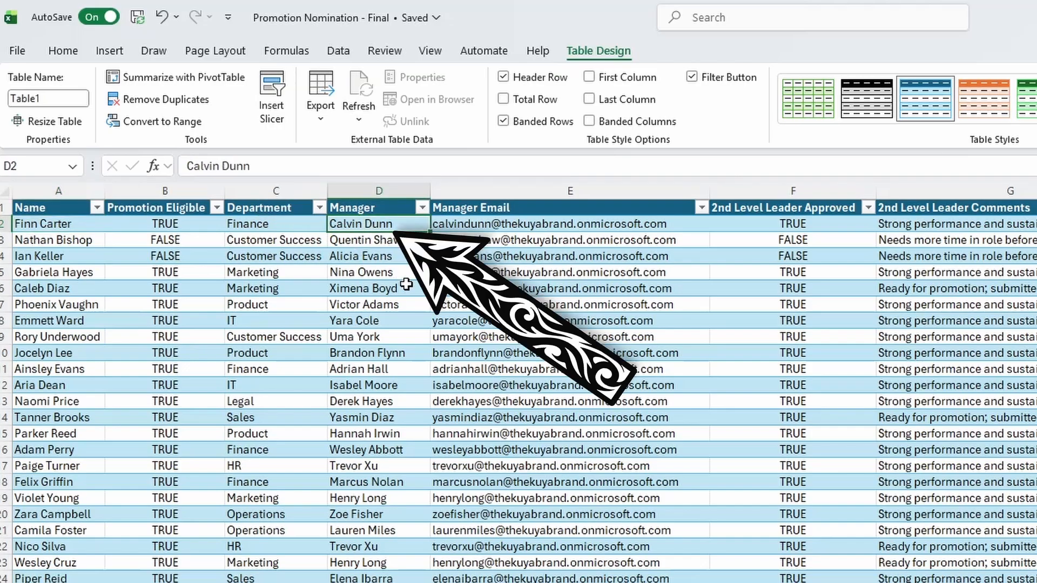
{"action": "left_click", "coordinate": [69, 225]}
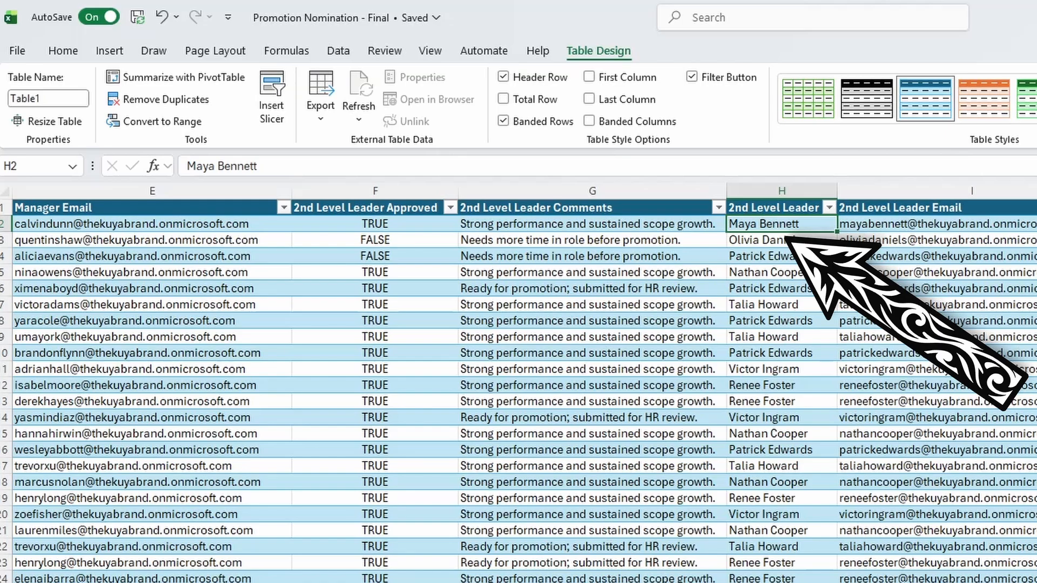
{"action": "key", "text": "Right"}
{"action": "key", "text": "Right"}
{"action": "key", "text": "Right"}
{"action": "key", "text": "Right"}
{"action": "key", "text": "Right"}
{"action": "key", "text": "Right"}
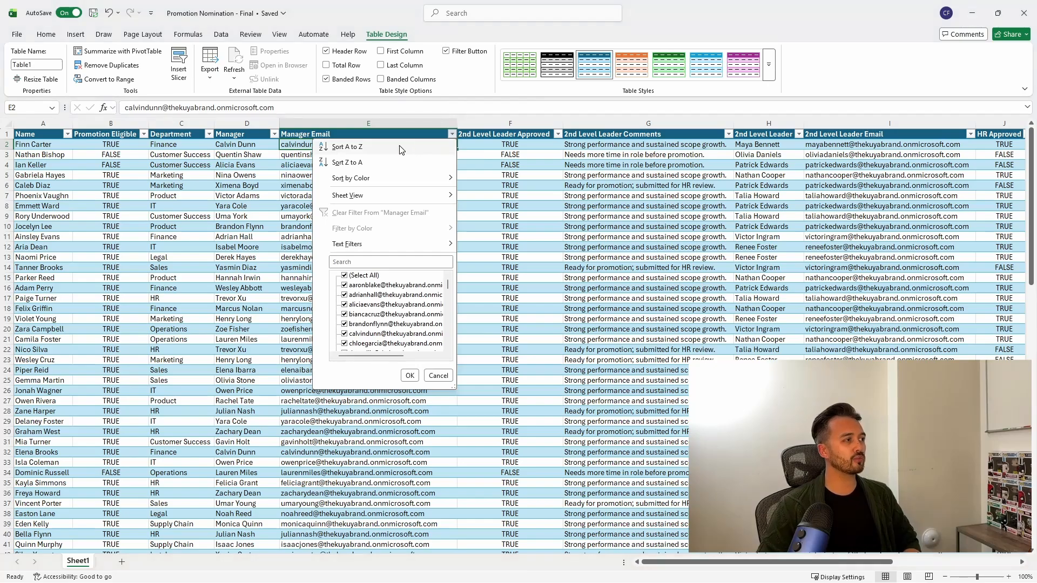
- Sort the table by Manager Email from A to Z and check the repeated manager addresses in adjacent rows
{"action": "left_click", "coordinate": [399, 149]}
{"action": "left_click_drag", "start_coordinate": [328, 144], "coordinate": [327, 154]}
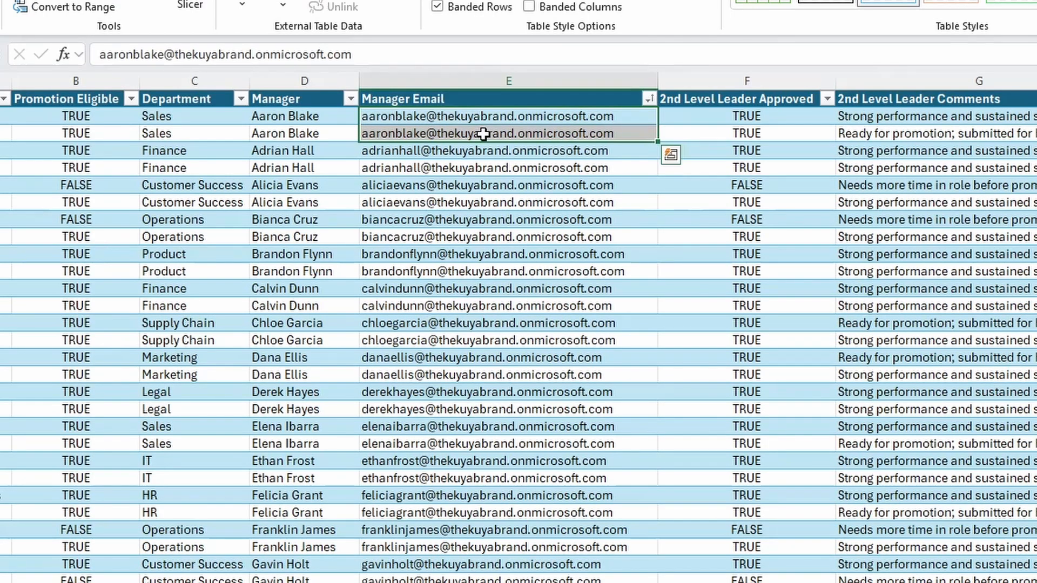
{"action": "left_click_drag", "start_coordinate": [451, 151], "coordinate": [452, 167]}
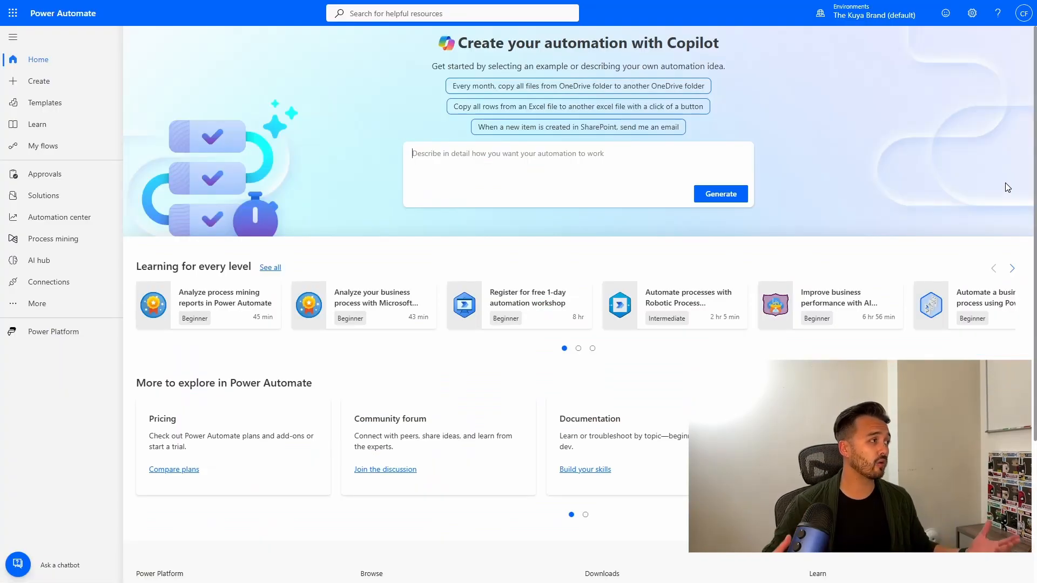
- In Power Automate, create an instant cloud flow named "Promotion Nomination - Send Results" that is manually triggered
{"action": "left_click", "coordinate": [80, 86]}
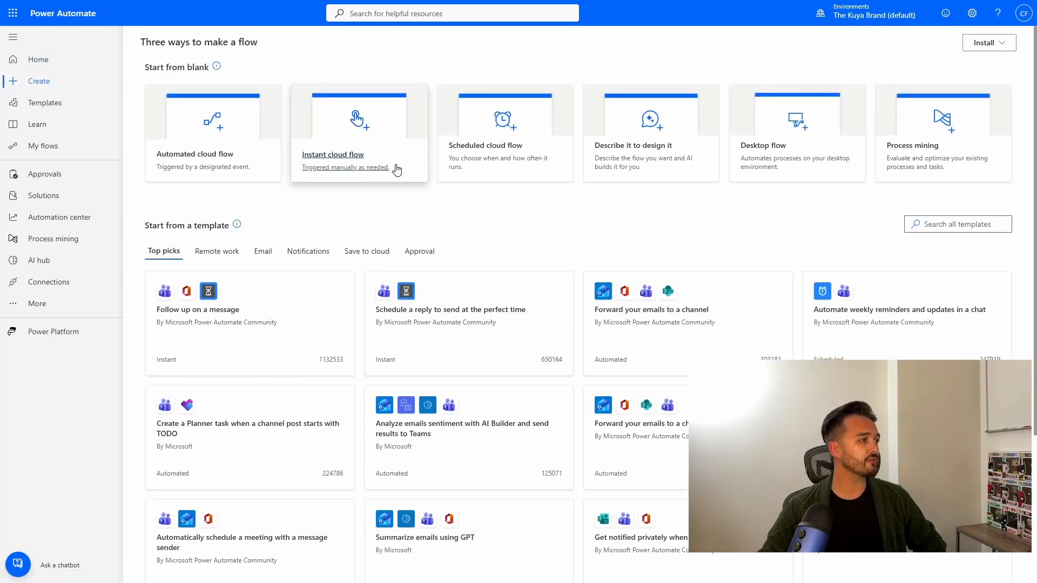
{"action": "left_click", "coordinate": [371, 172]}
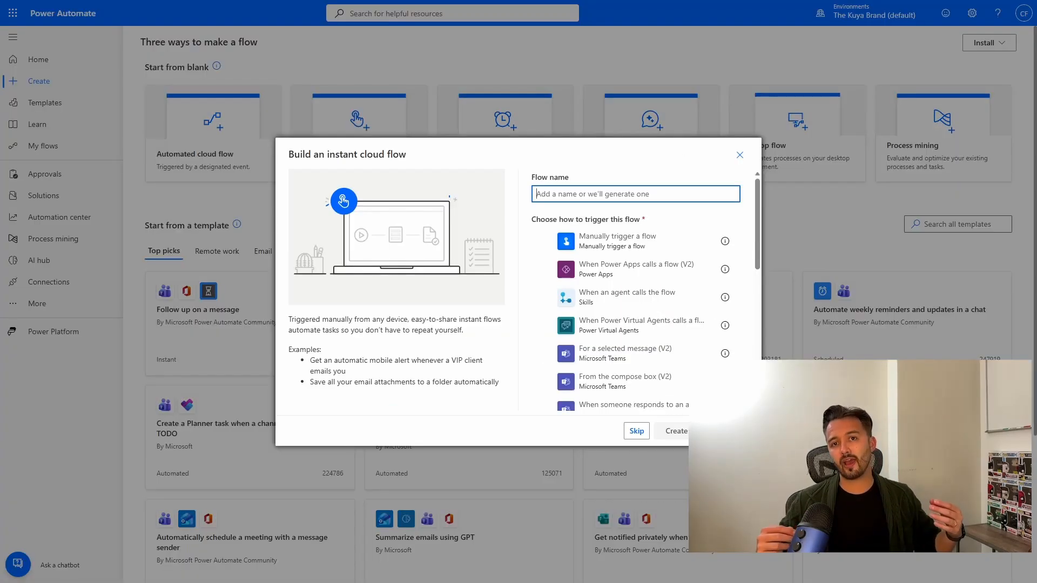
{"action": "type", "text": "Promotion Nomination - Send Results"}
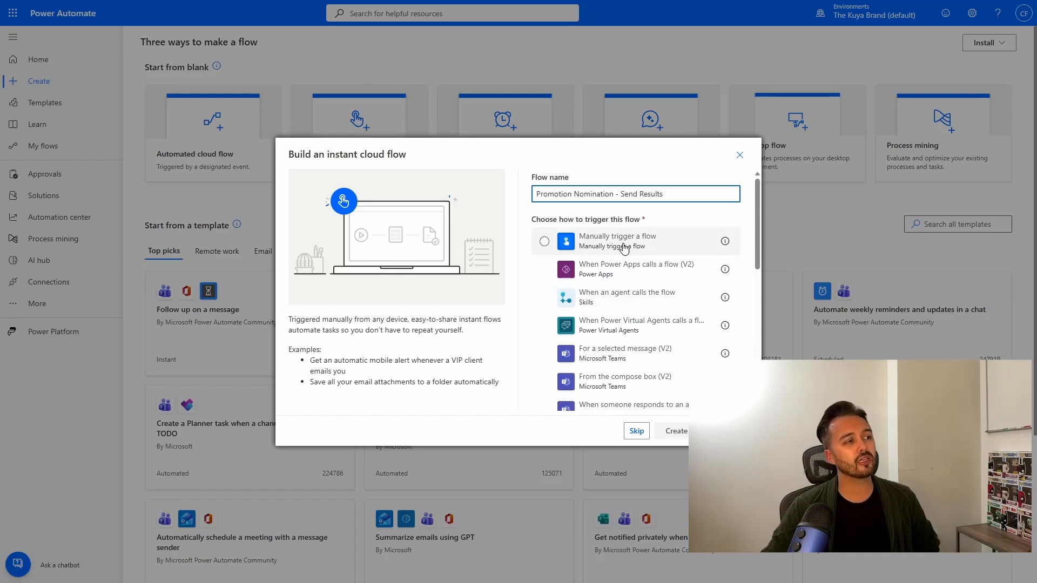
{"action": "left_click", "coordinate": [620, 250]}
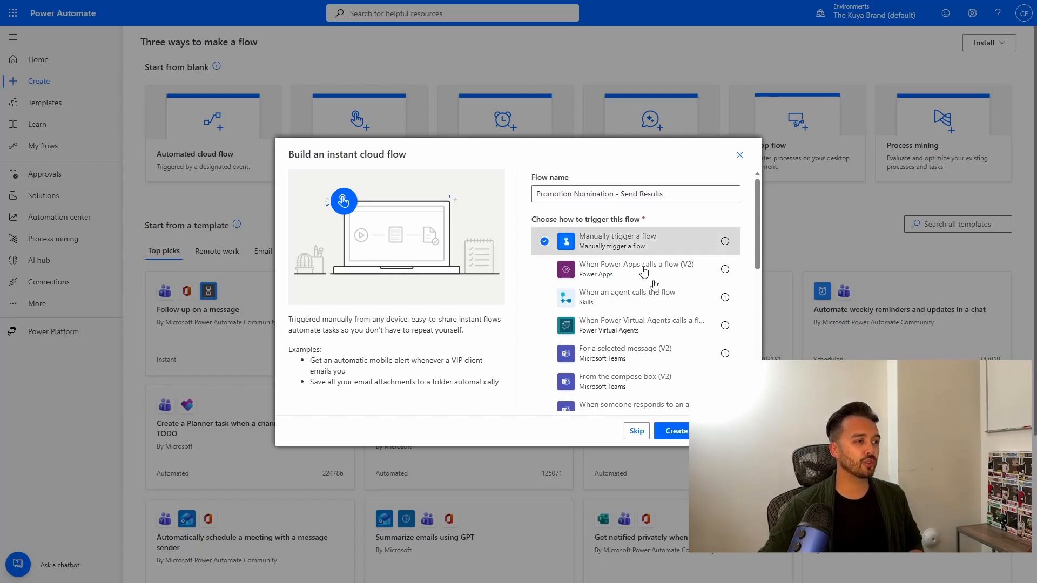
{"action": "left_click", "coordinate": [675, 431]}
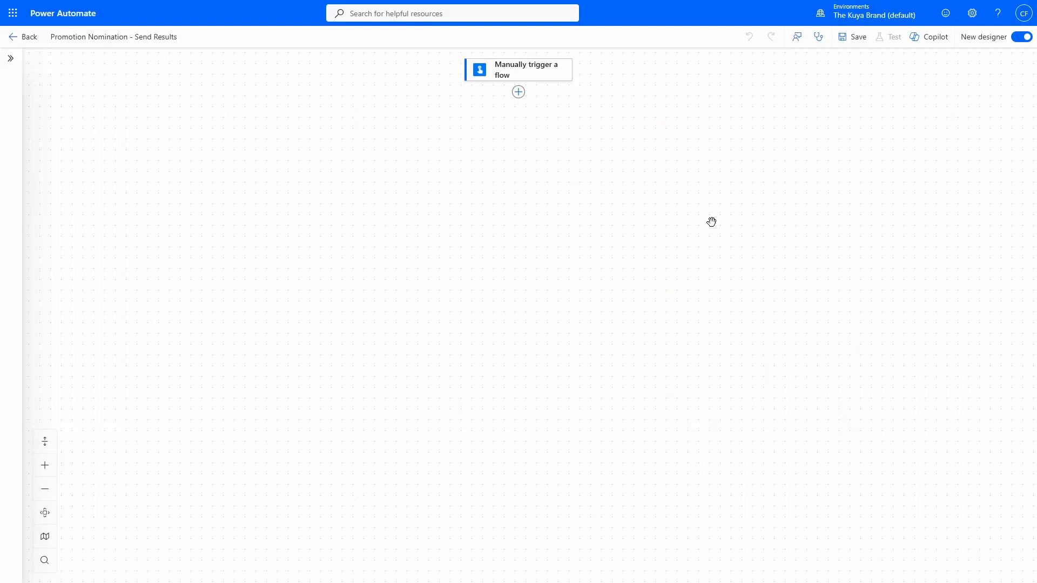
- Add the Excel Online (Business) action "List rows present in a table" after the manual trigger
{"action": "left_click", "coordinate": [518, 93]}
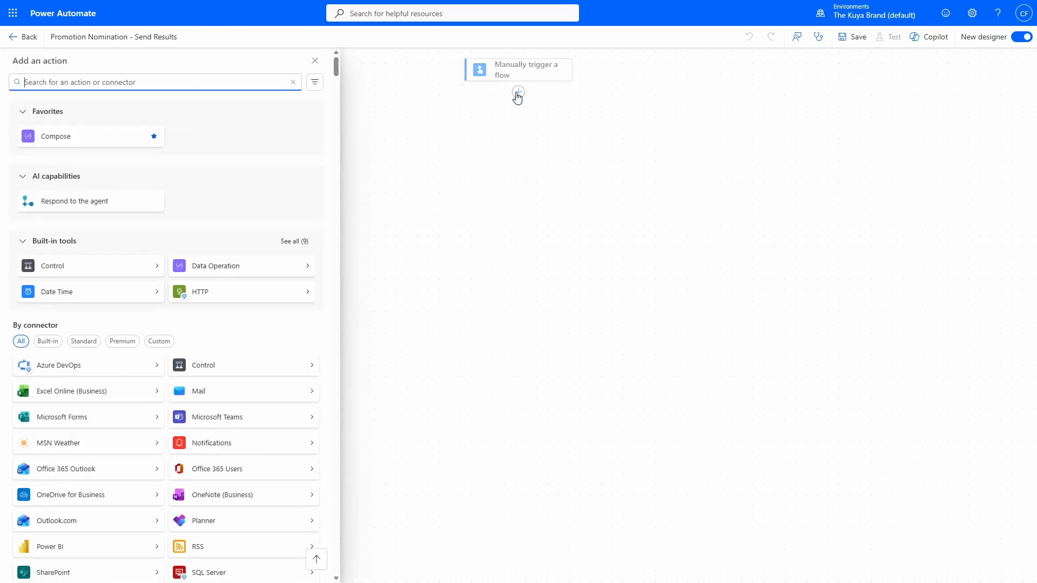
{"action": "type", "text": "list rows present in a table"}
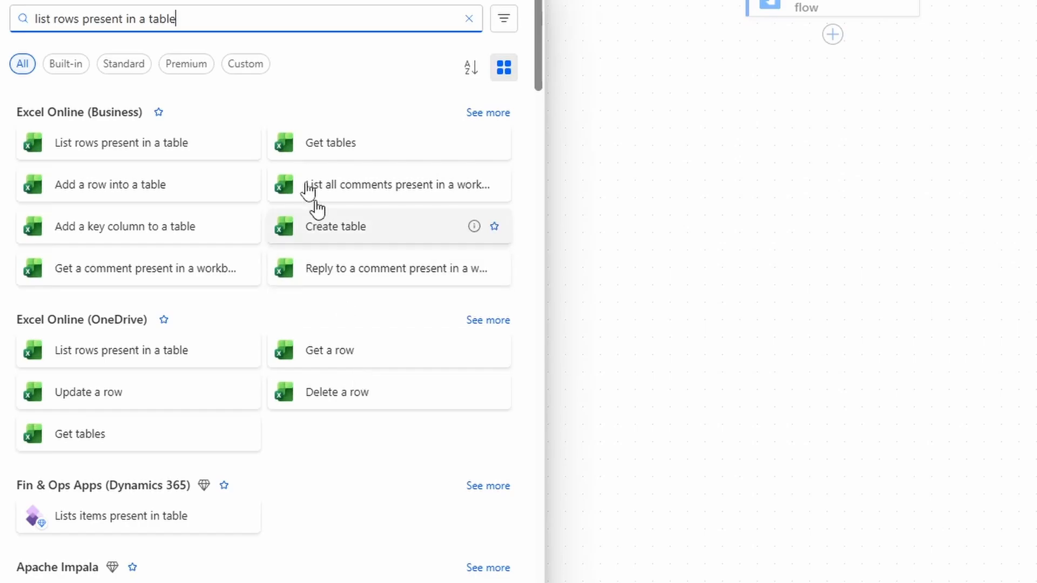
{"action": "left_click", "coordinate": [163, 154]}
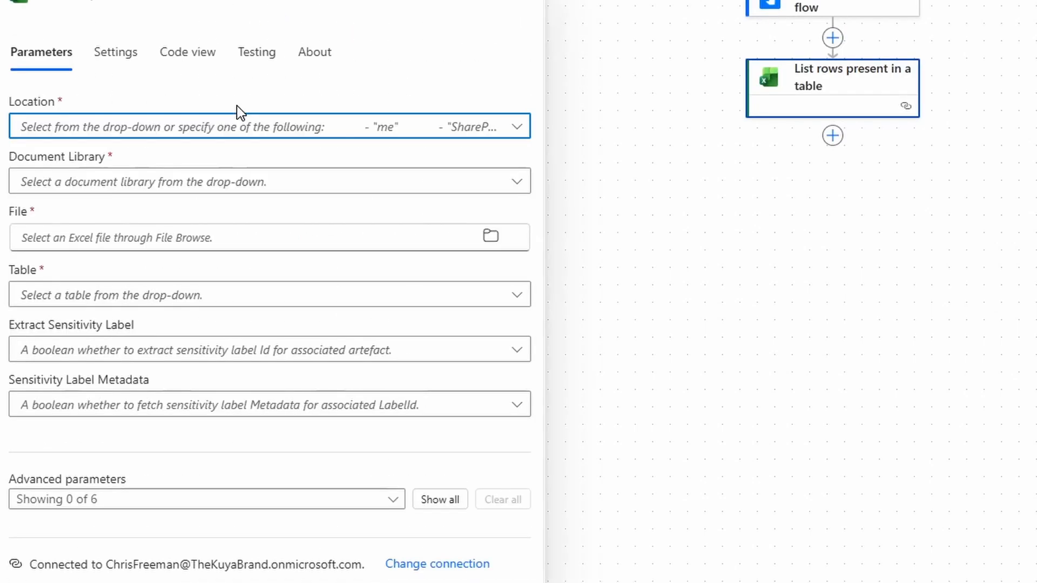
- Set the action's location to OneDrive for Business and its document library to OneDrive
{"action": "left_click", "coordinate": [245, 133]}
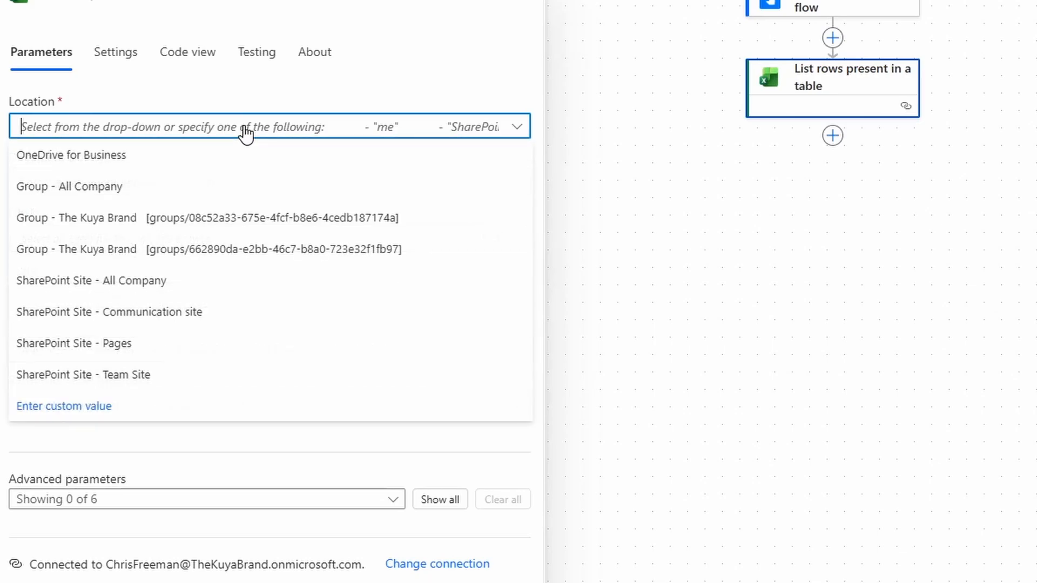
{"action": "left_click", "coordinate": [76, 164]}
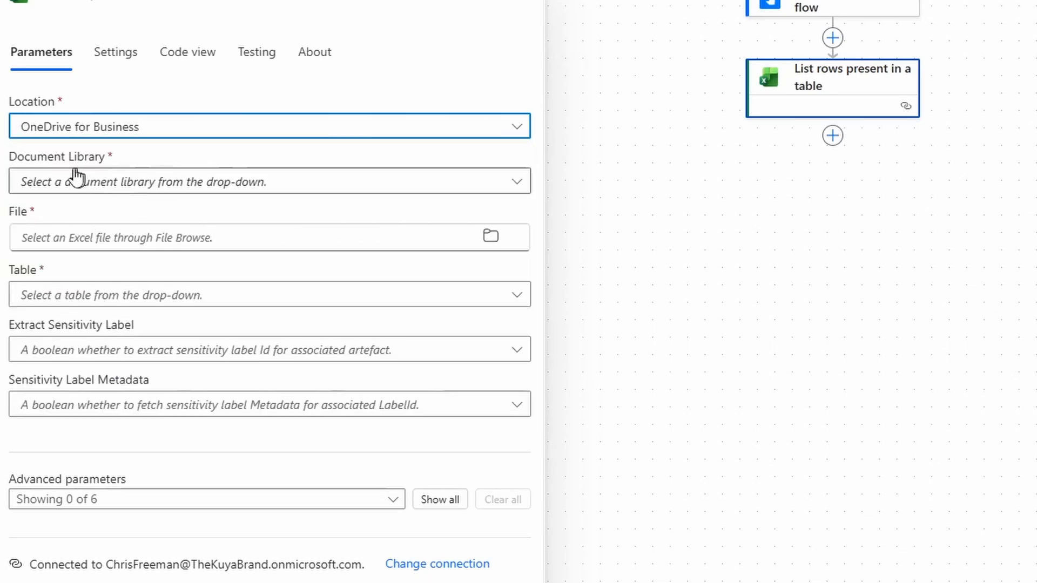
{"action": "left_click", "coordinate": [138, 177]}
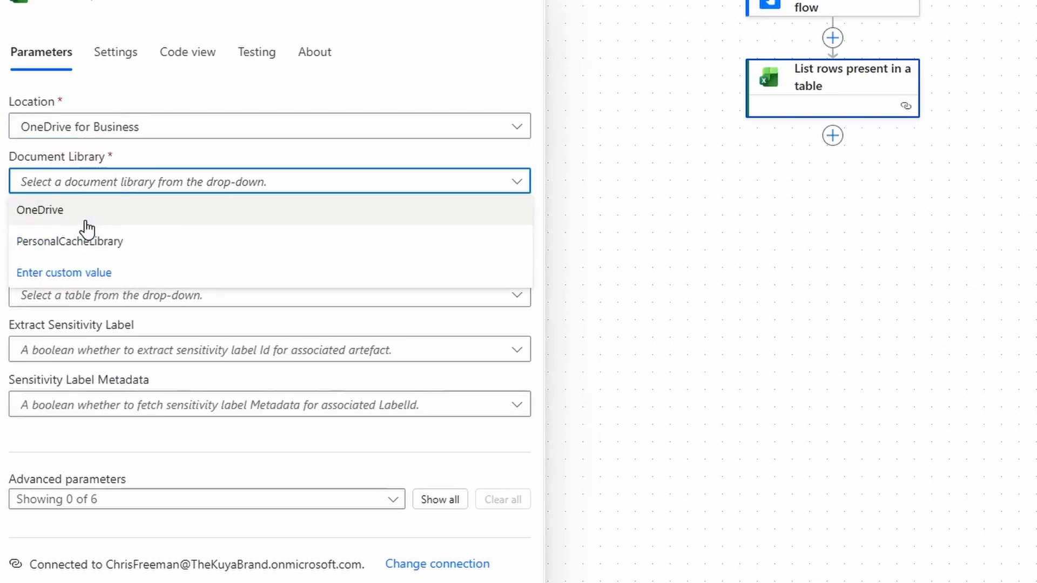
{"action": "left_click", "coordinate": [61, 221]}
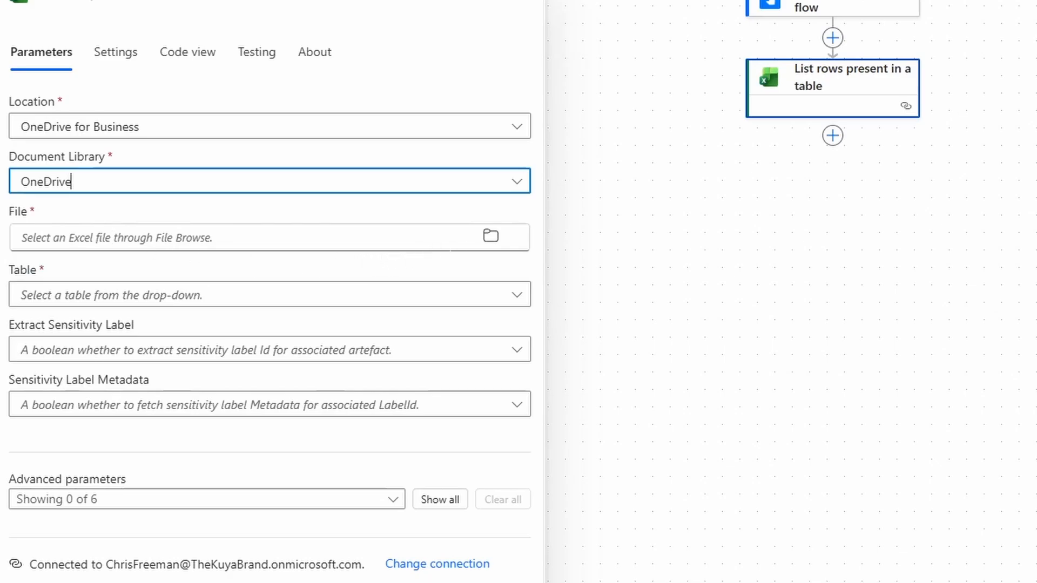
- Choose /Desktop/Faux Company HRIS/Promotion Nomination/Promotion Nomination - Final.xlsx as the Excel file for the list rows action
{"action": "left_click", "coordinate": [490, 236]}
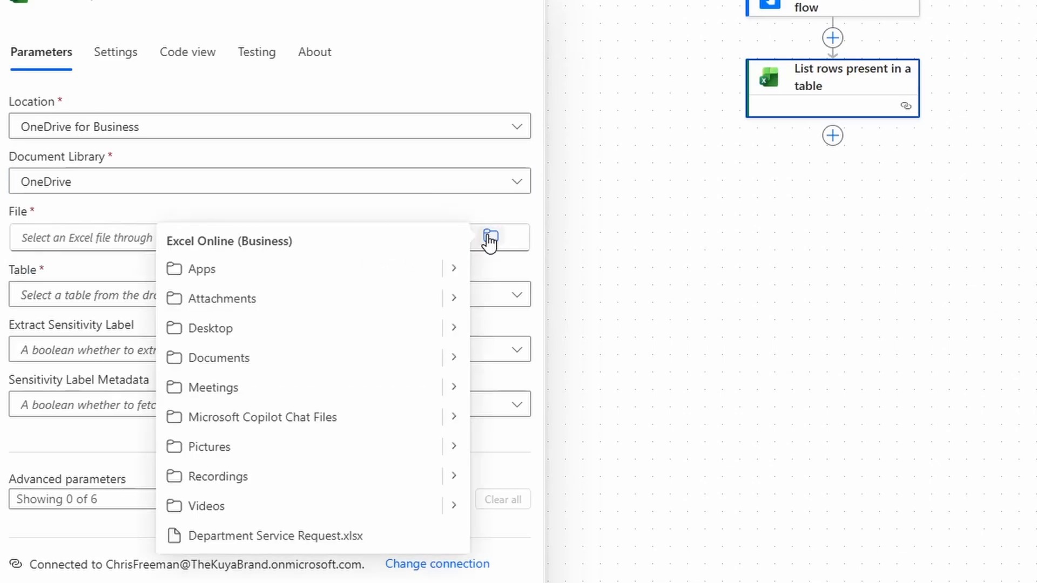
{"action": "left_click", "coordinate": [453, 328]}
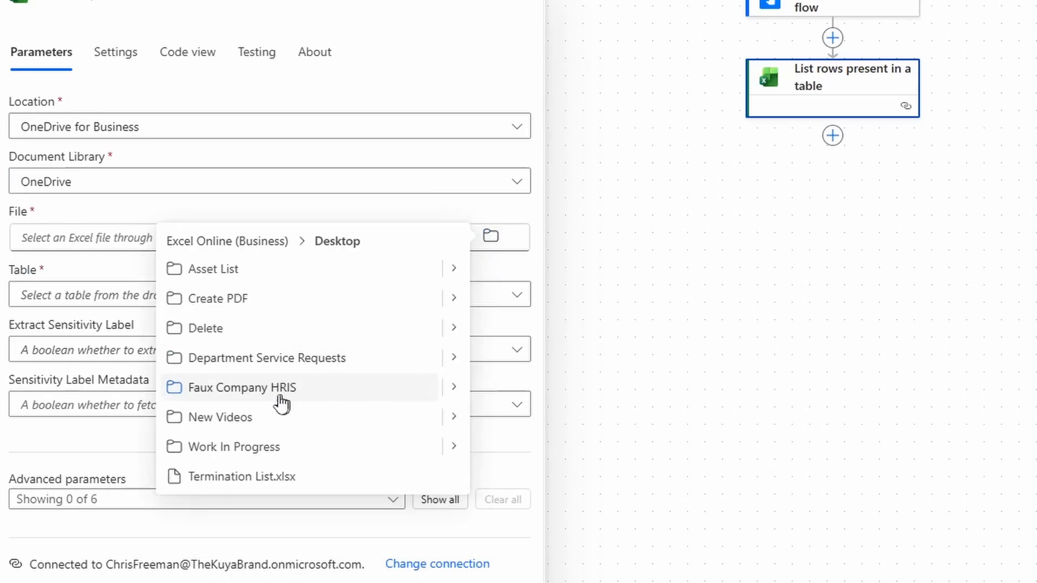
{"action": "left_click", "coordinate": [453, 387]}
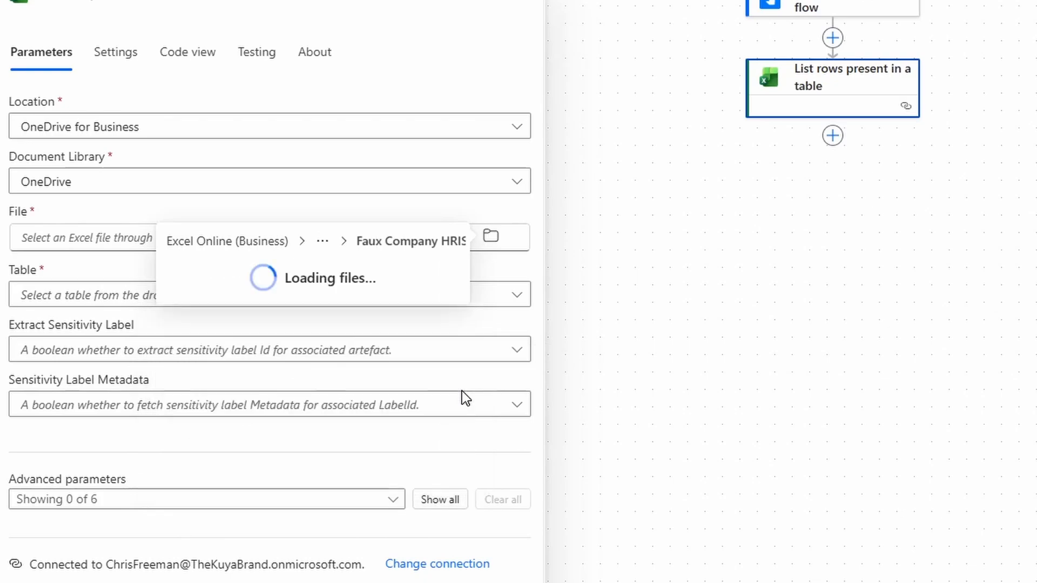
{"action": "left_click", "coordinate": [453, 388]}
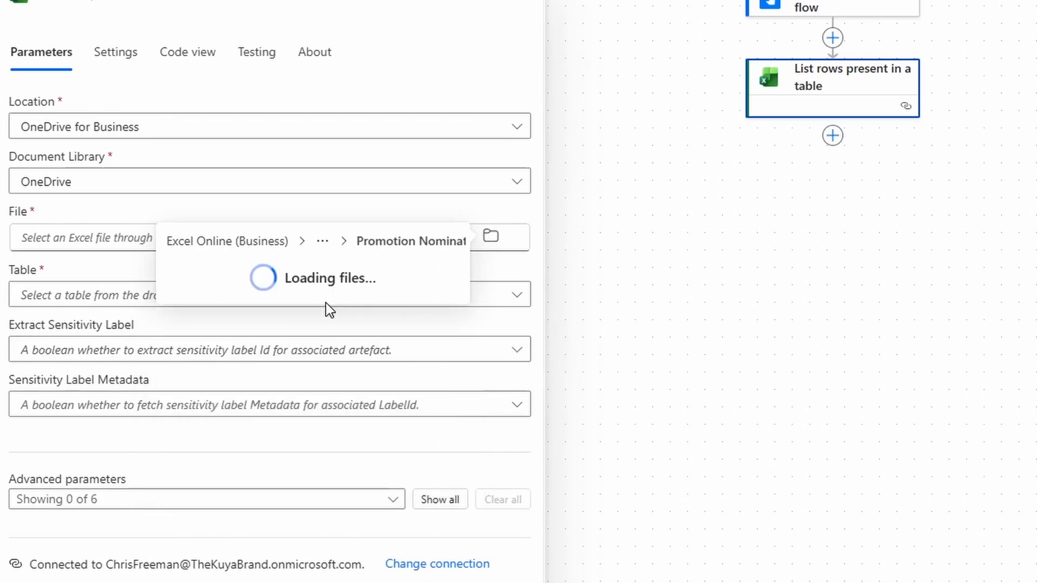
{"action": "left_click", "coordinate": [301, 270]}
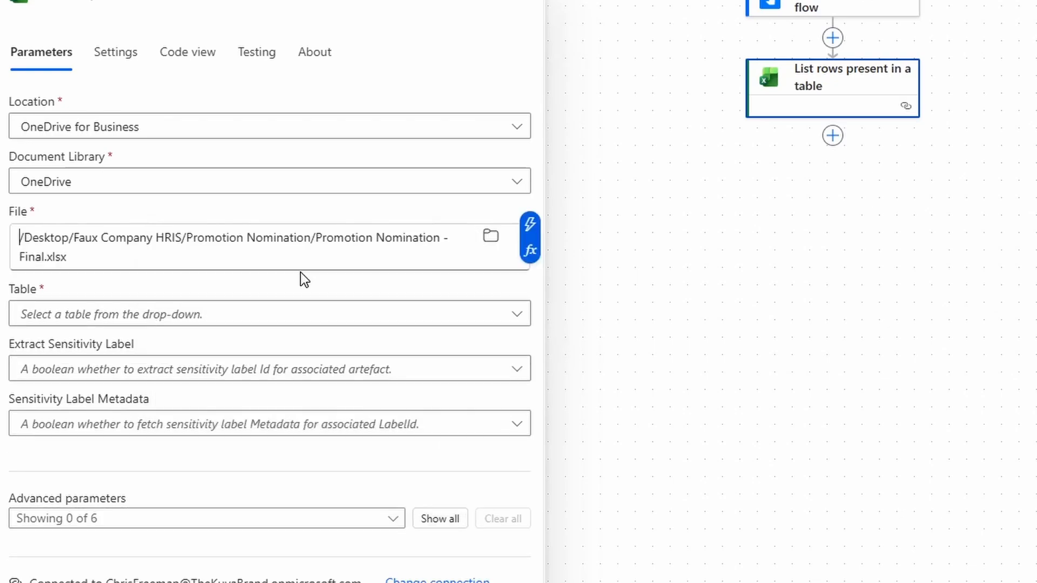
- Set Table1 as the table from which the action lists rows
{"action": "left_click", "coordinate": [131, 283]}
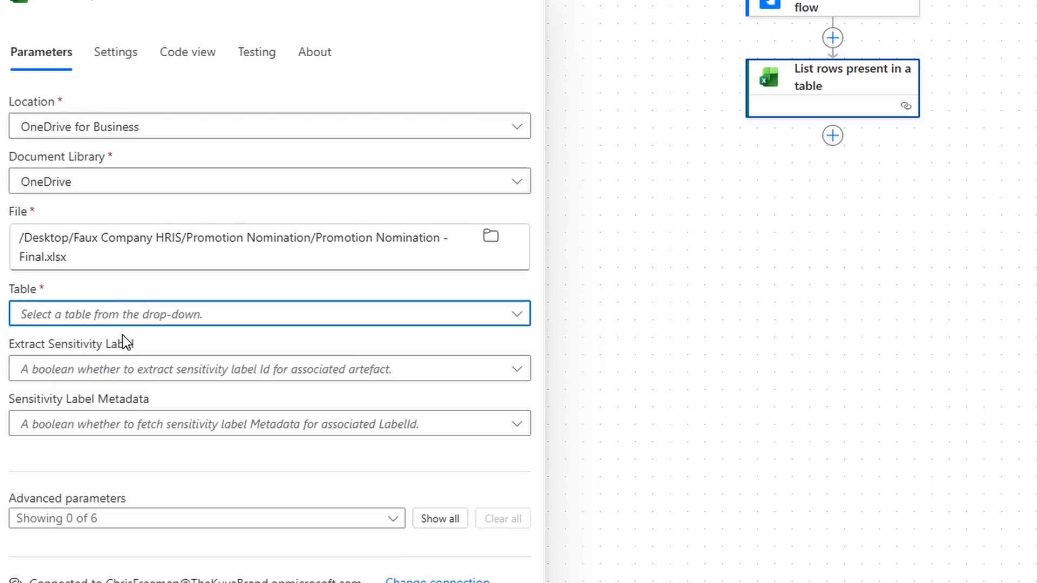
{"action": "left_click", "coordinate": [142, 316]}
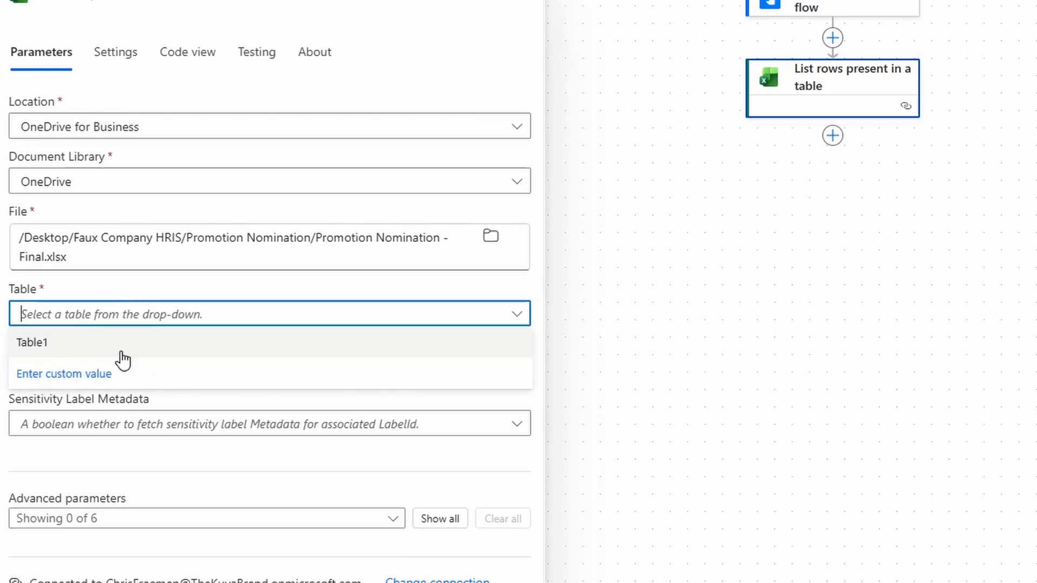
{"action": "left_click", "coordinate": [123, 346]}
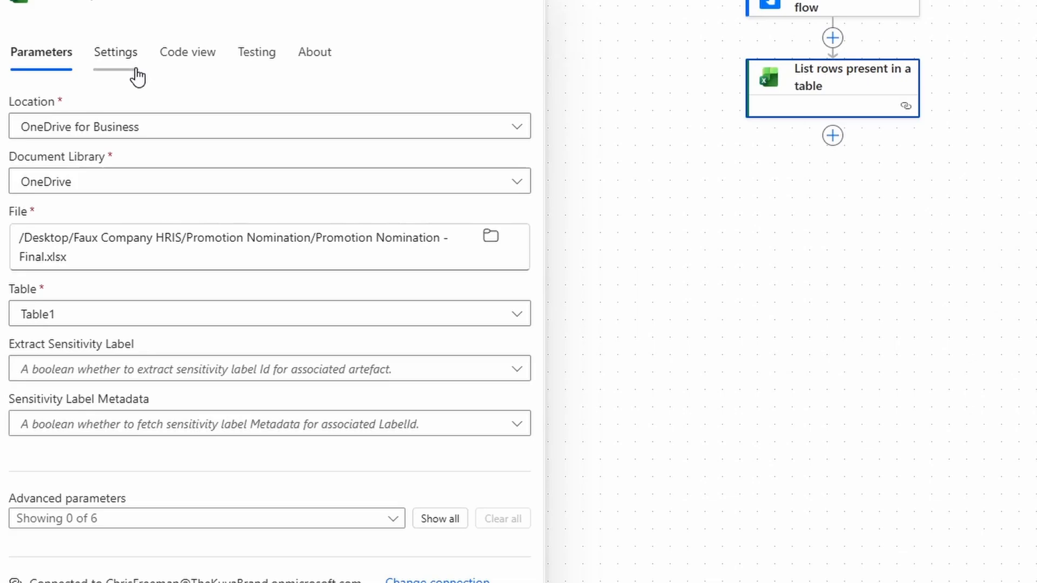
- Turn on pagination for the list rows action with a threshold of 2000
{"action": "left_click", "coordinate": [137, 77]}
{"action": "left_click", "coordinate": [57, 325]}
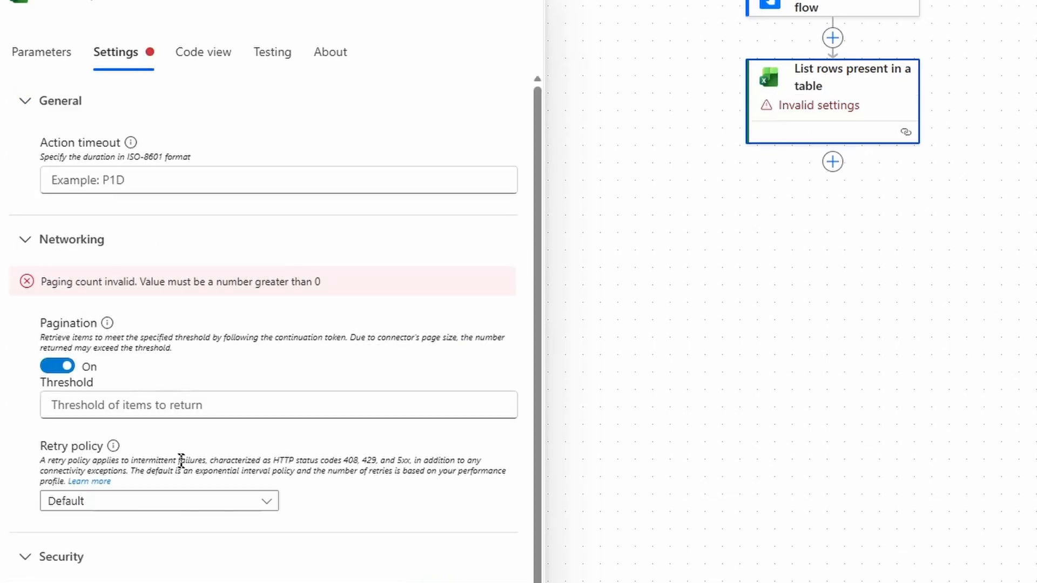
{"action": "left_click", "coordinate": [168, 405]}
{"action": "type", "text": "2000"}
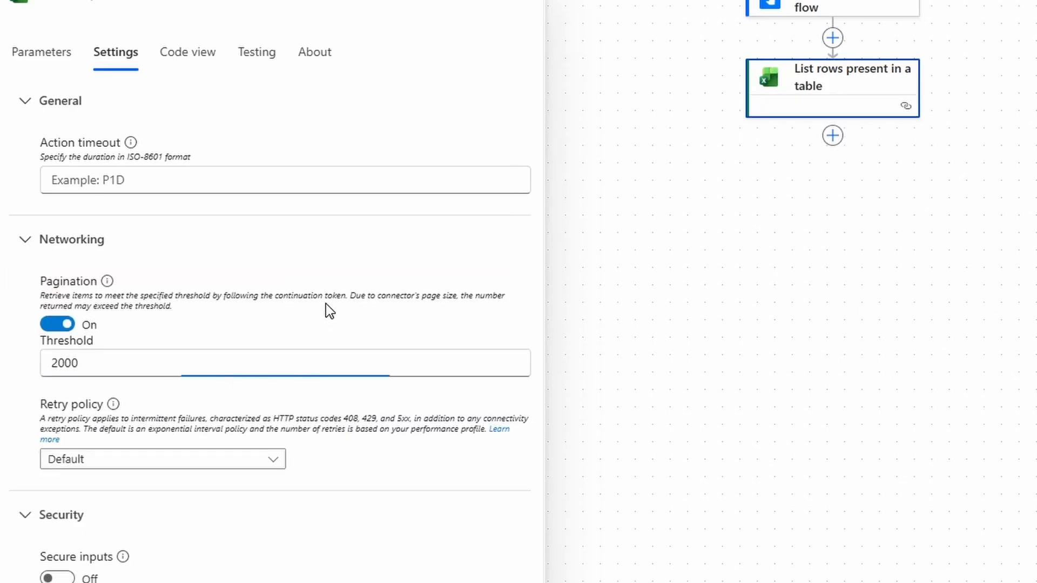
- Add a Select action after the list rows action and set its From input to the table's body/value
{"action": "left_click", "coordinate": [833, 137]}
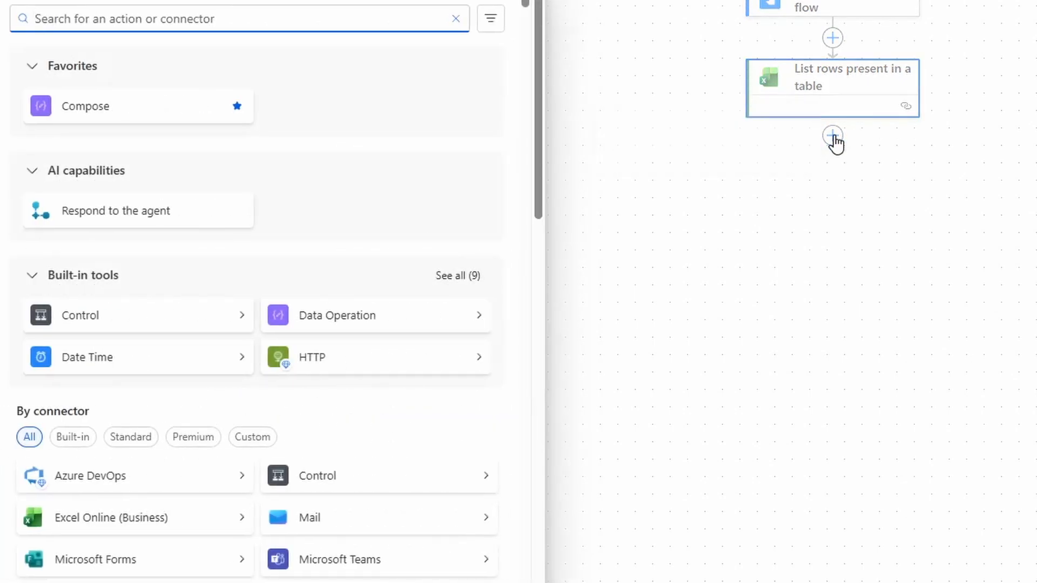
{"action": "type", "text": "select"}
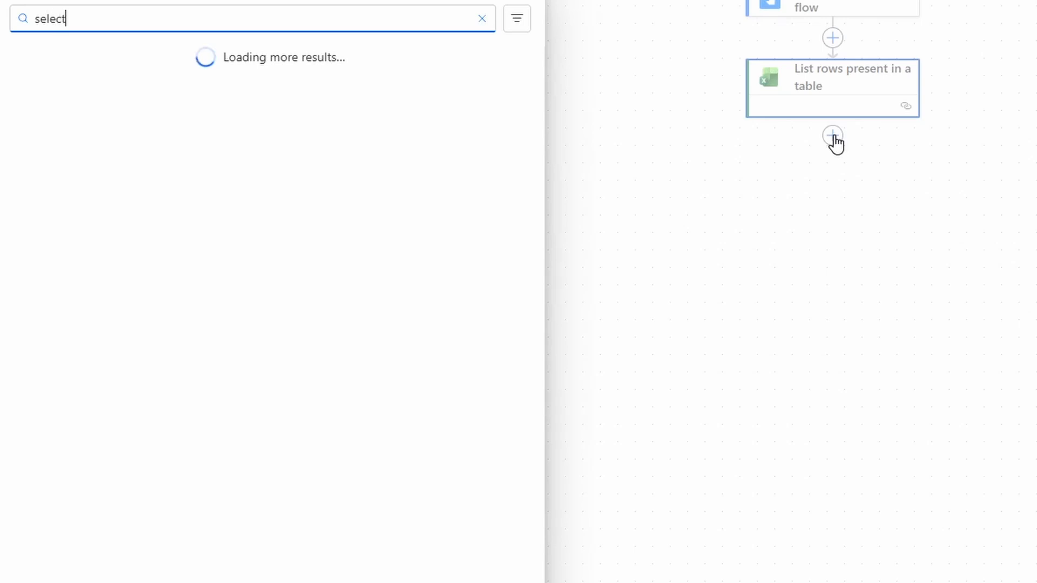
{"action": "left_click", "coordinate": [110, 151]}
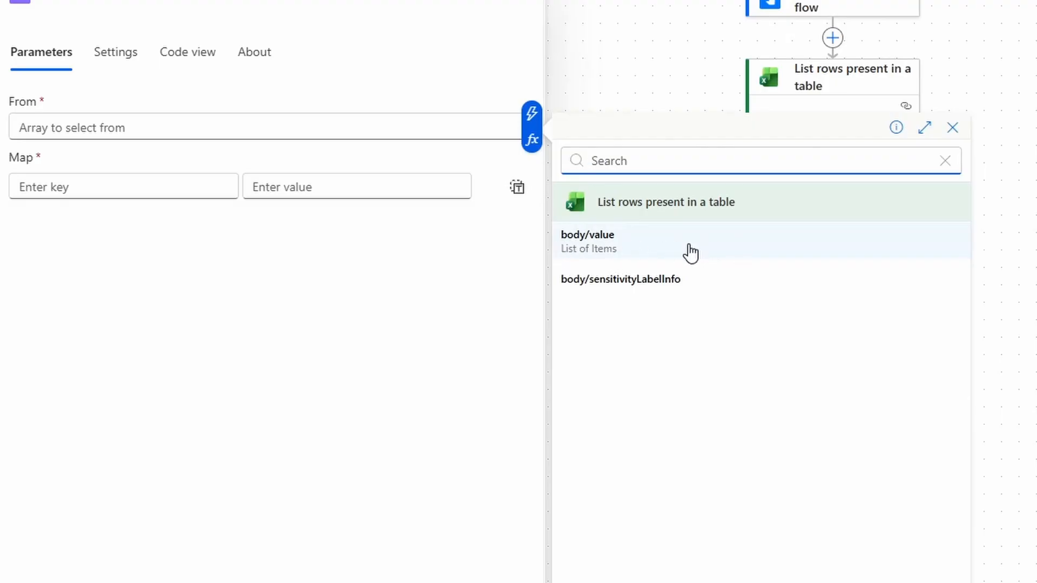
{"action": "left_click", "coordinate": [690, 251]}
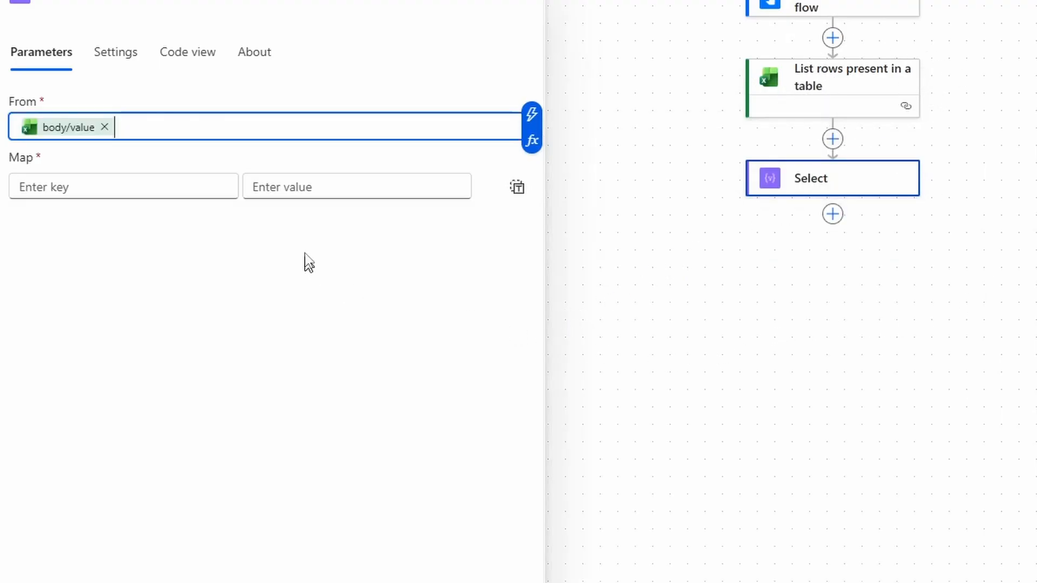
- Switch the Select action's Map to text mode and enter the expression item()?['Manager Email'], taking the column name from the Excel header
{"action": "left_click", "coordinate": [517, 189]}
{"action": "left_click", "coordinate": [297, 206]}
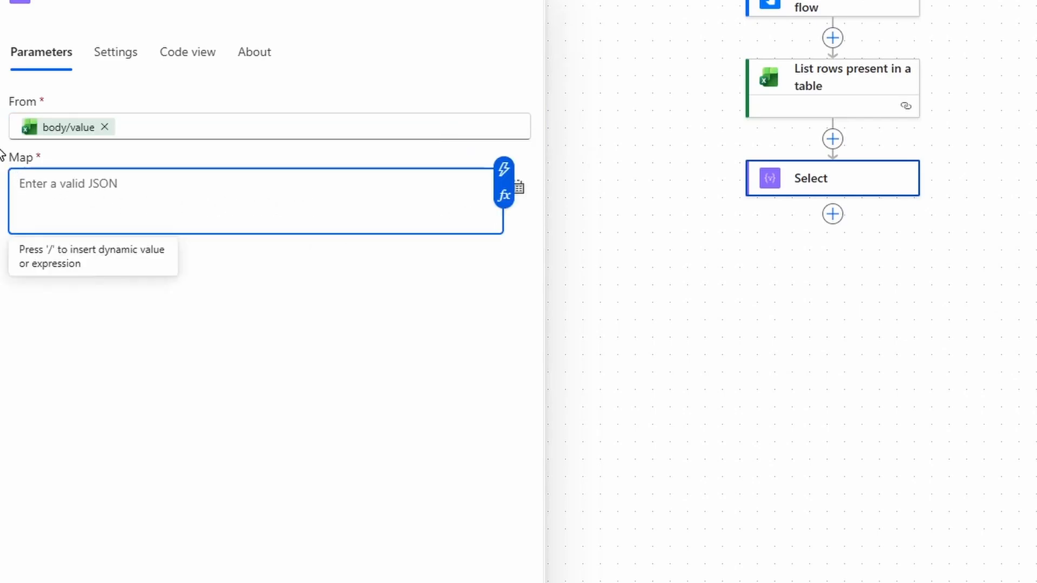
{"action": "left_click", "coordinate": [505, 199]}
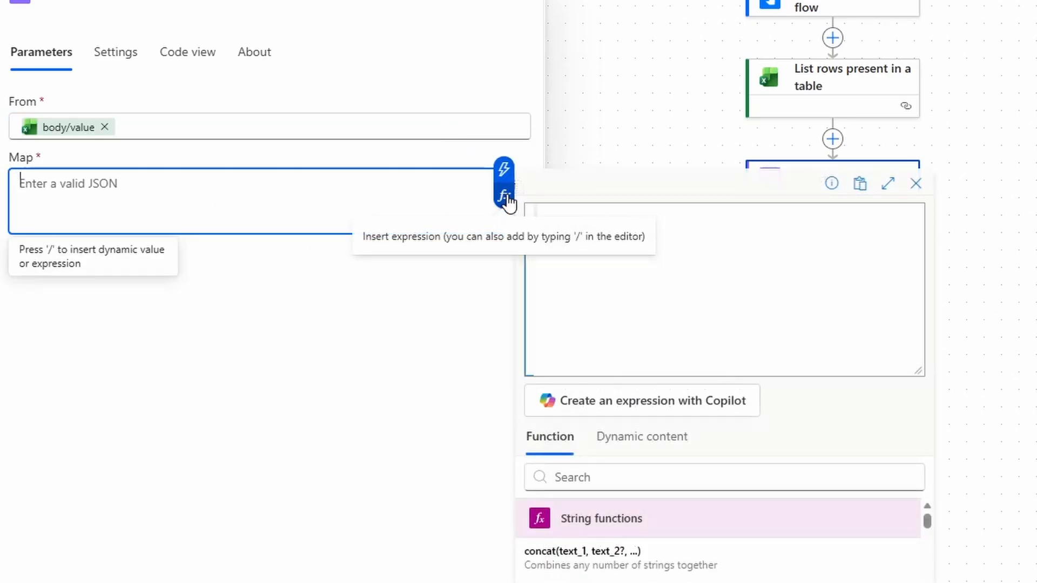
{"action": "type", "text": "item()"}
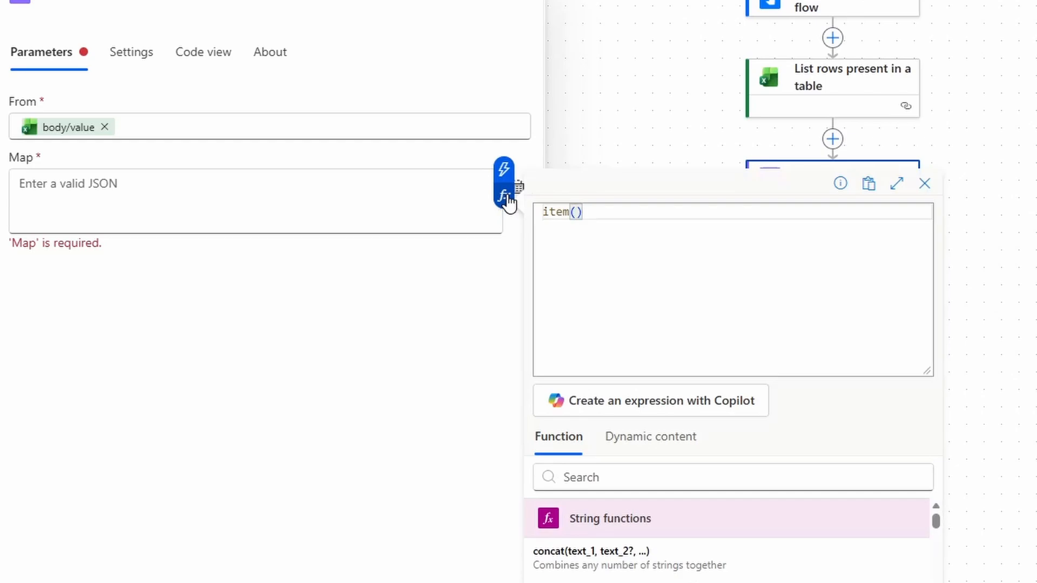
{"action": "type", "text": "?['"}
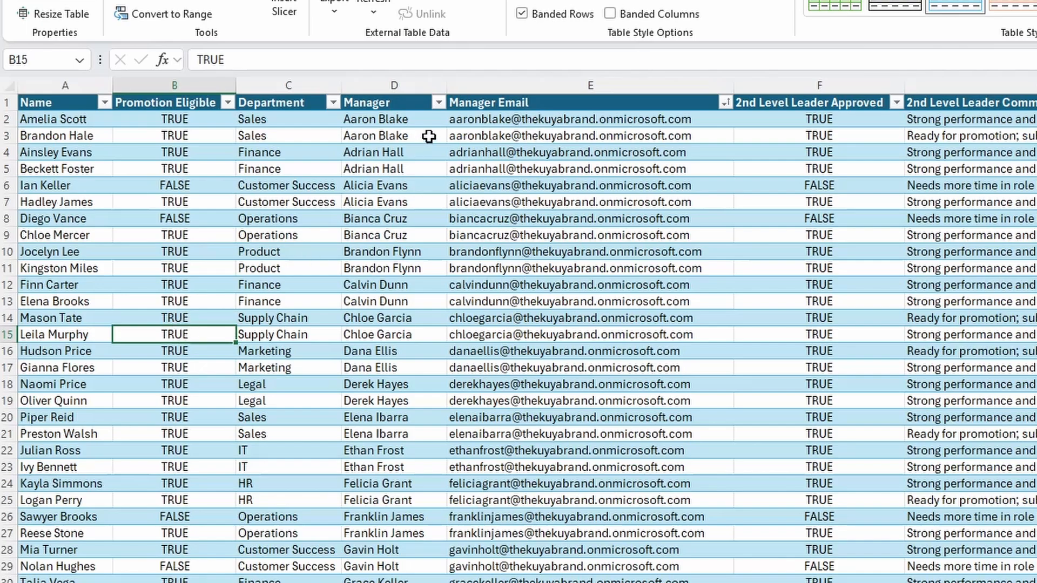
{"action": "left_click", "coordinate": [577, 96]}
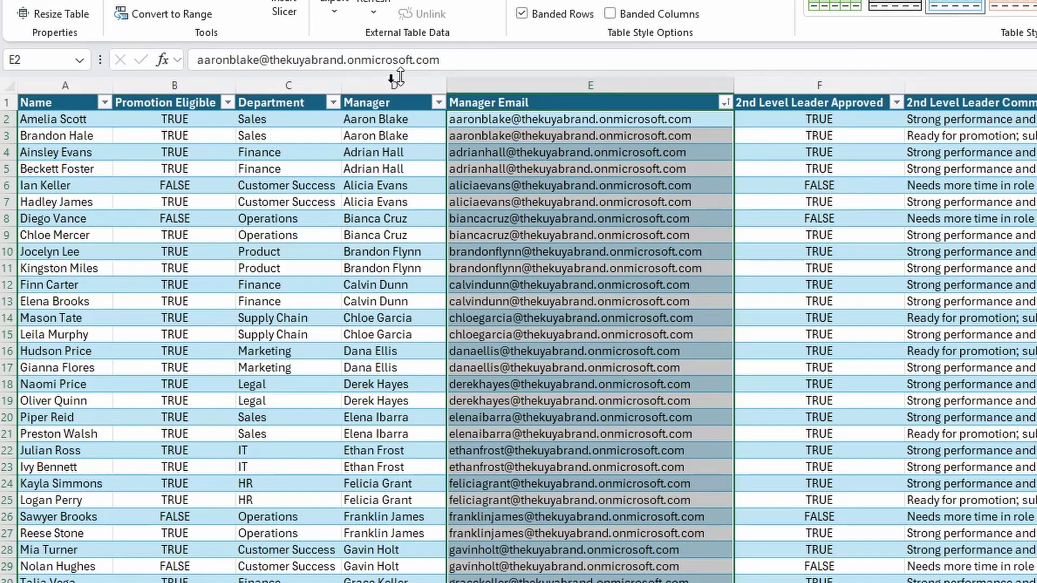
{"action": "left_click", "coordinate": [456, 103]}
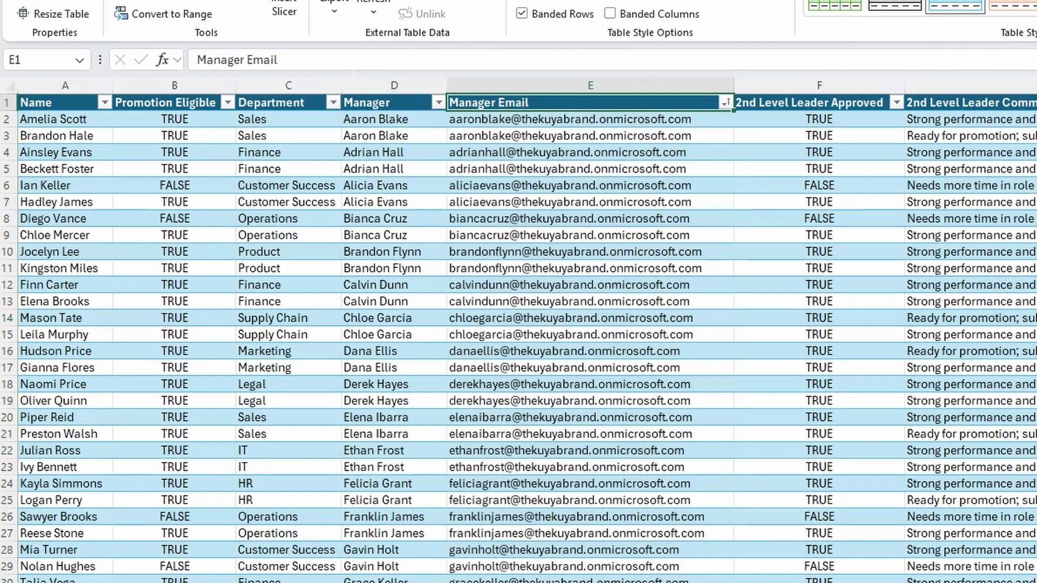
{"action": "left_click_drag", "start_coordinate": [278, 60], "coordinate": [197, 60]}
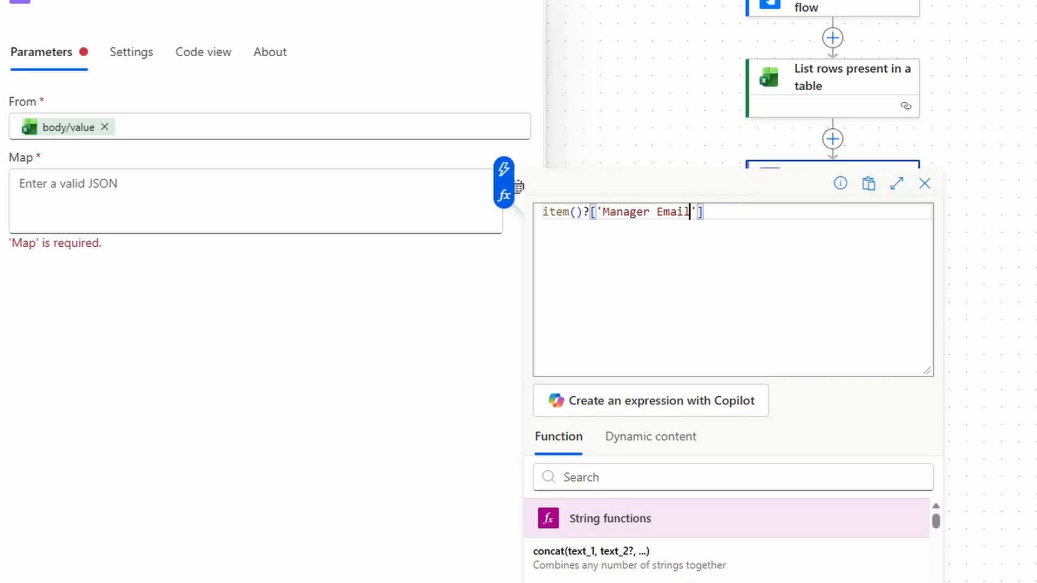
{"action": "key", "text": "ctrl+a"}
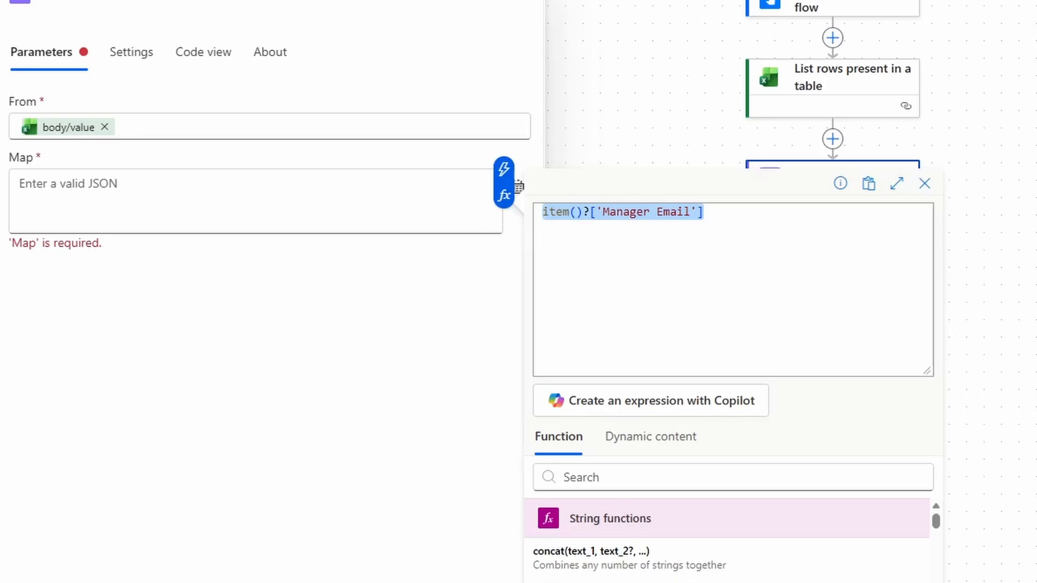
- Add a Compose action after Select with the expression union(body('Select'),body('Select')) as its input and rename it Unique Manager List
{"action": "left_click", "coordinate": [832, 214]}
{"action": "left_click", "coordinate": [108, 122]}
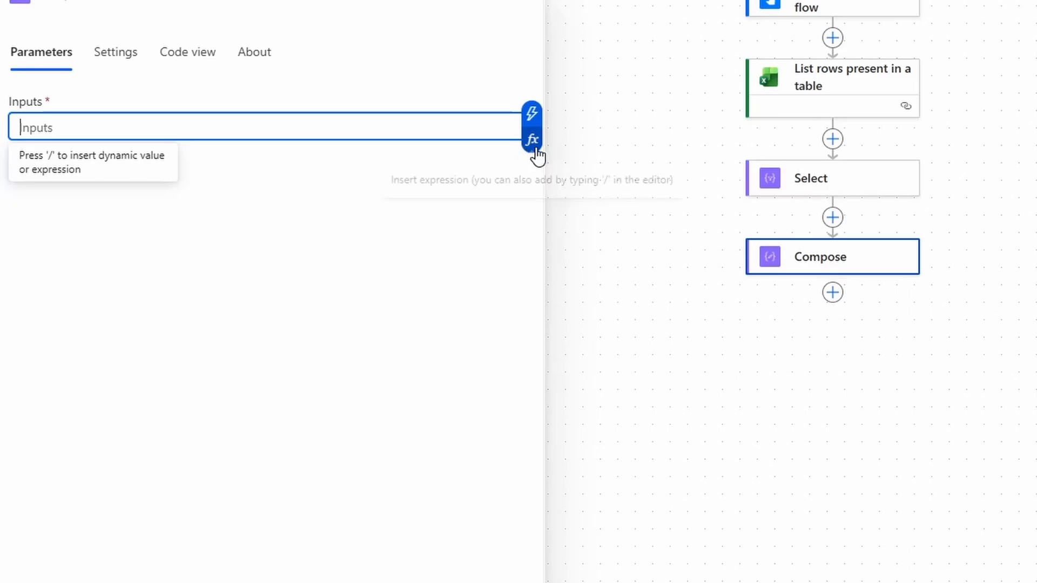
{"action": "left_click", "coordinate": [536, 150]}
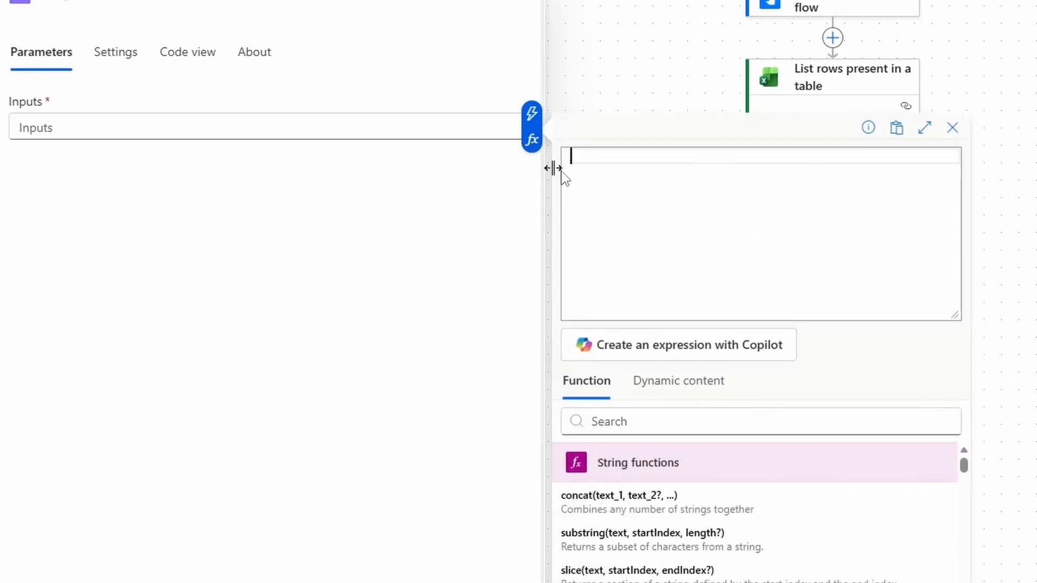
{"action": "type", "text": "union("}
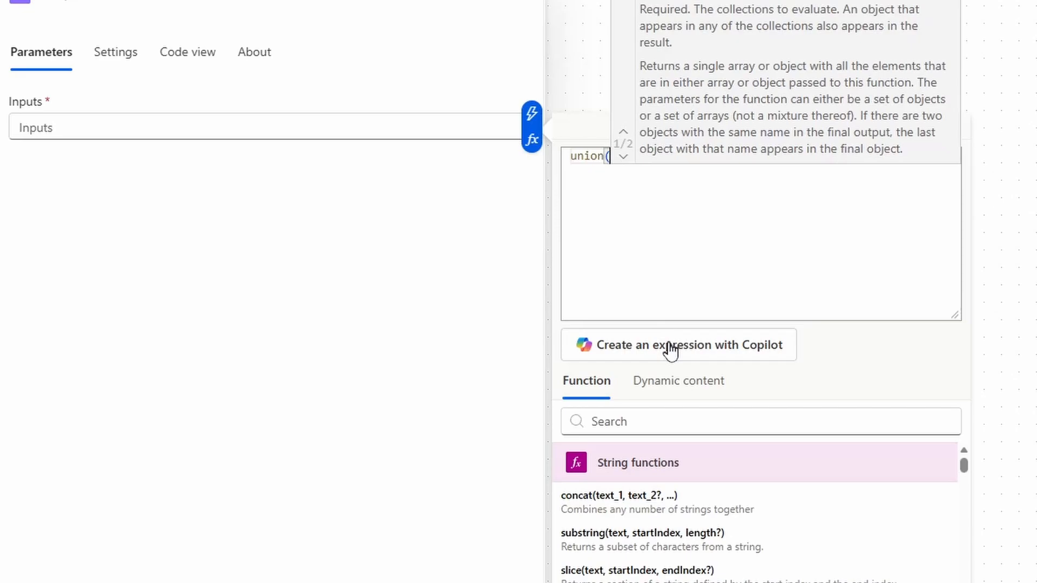
{"action": "left_click", "coordinate": [669, 384]}
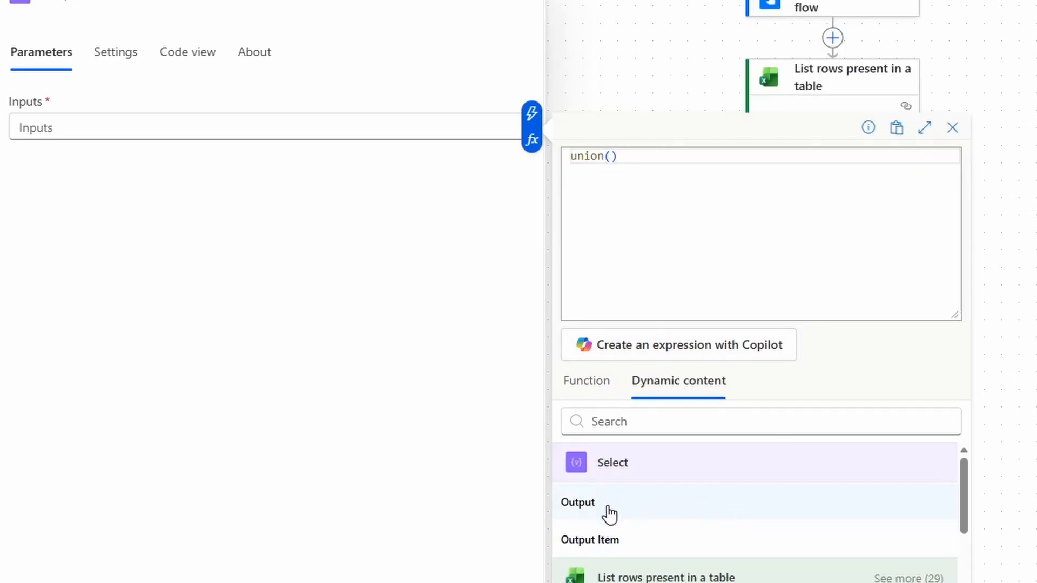
{"action": "left_click", "coordinate": [640, 507]}
{"action": "type", "text": ","}
{"action": "left_click", "coordinate": [641, 508]}
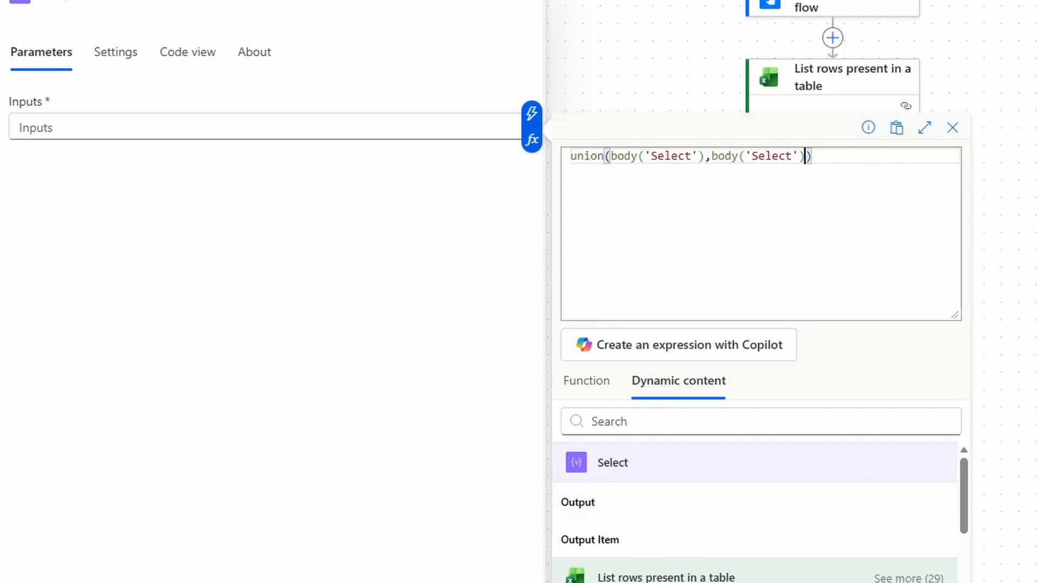
{"action": "left_click", "coordinate": [587, 582]}
{"action": "left_click_drag", "start_coordinate": [60, 66], "coordinate": [10, 71]}
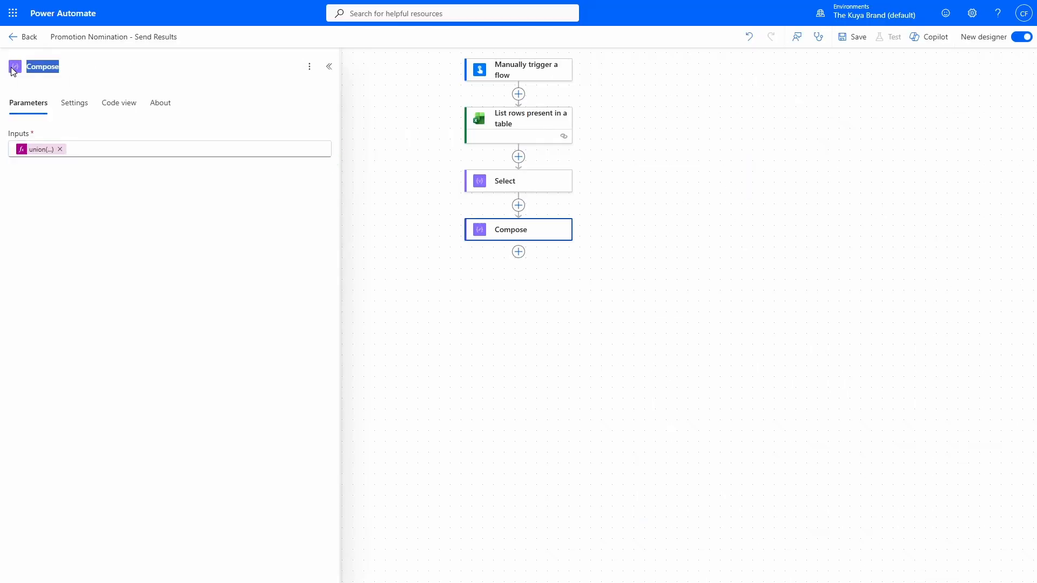
{"action": "type", "text": "Unique Manager List"}
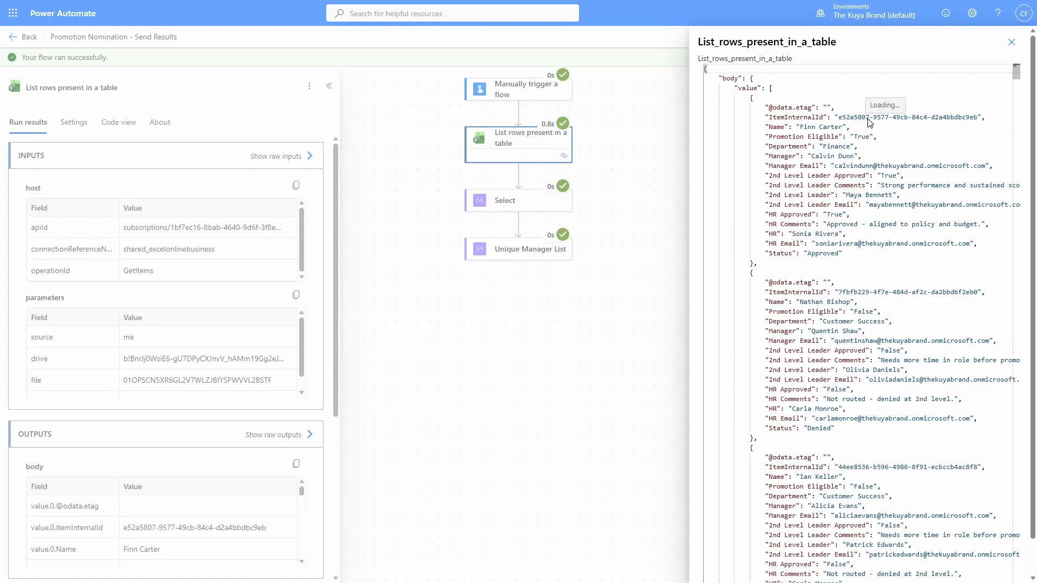
- Examine the individual nomination records in the raw output of the list rows action from the test run
{"action": "left_click_drag", "start_coordinate": [750, 97], "coordinate": [759, 265]}
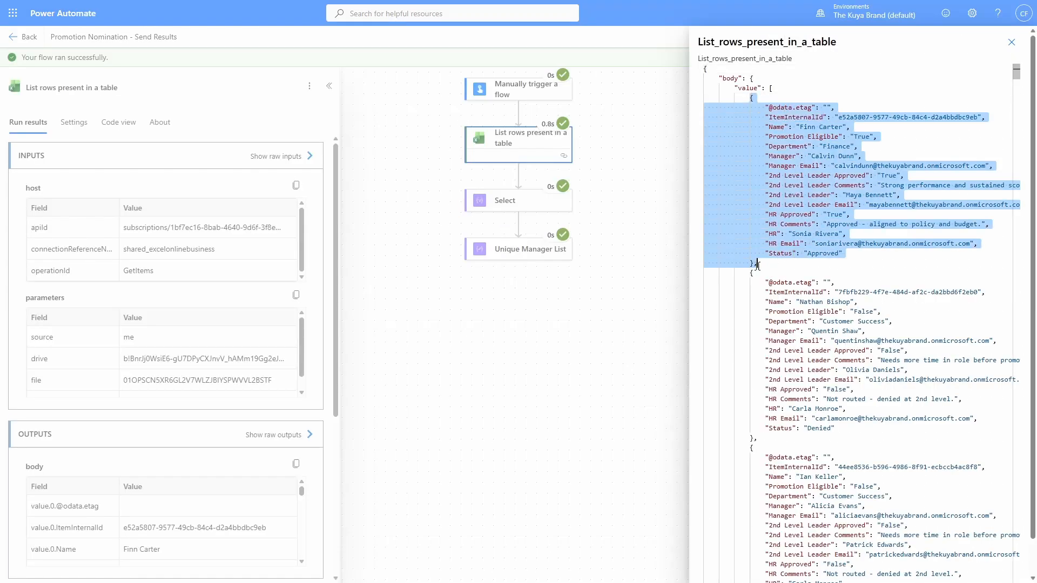
{"action": "scroll", "coordinate": [909, 266], "scroll_direction": "down", "scroll_amount": 3}
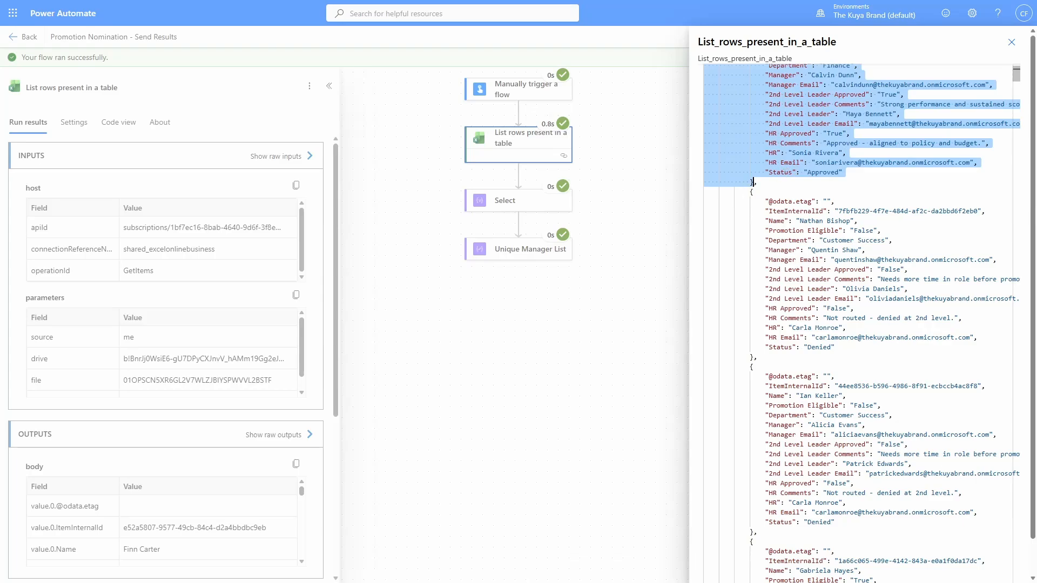
{"action": "left_click_drag", "start_coordinate": [748, 192], "coordinate": [757, 357]}
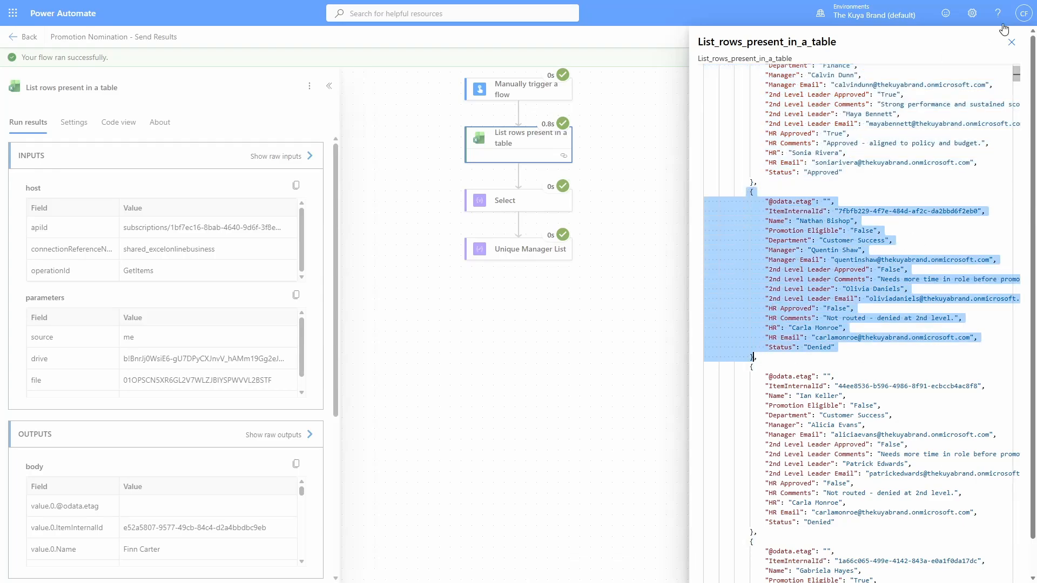
{"action": "left_click", "coordinate": [1011, 42]}
- Check the Select action's raw output for repeated manager emails and inspect the Unique Manager List output of the test run
{"action": "left_click", "coordinate": [556, 202]}
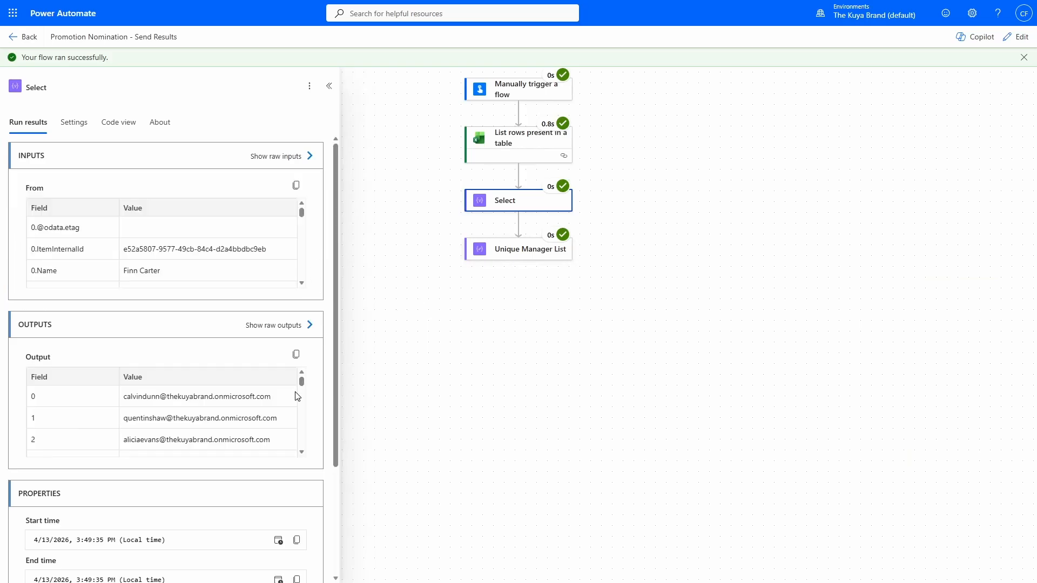
{"action": "left_click", "coordinate": [286, 326]}
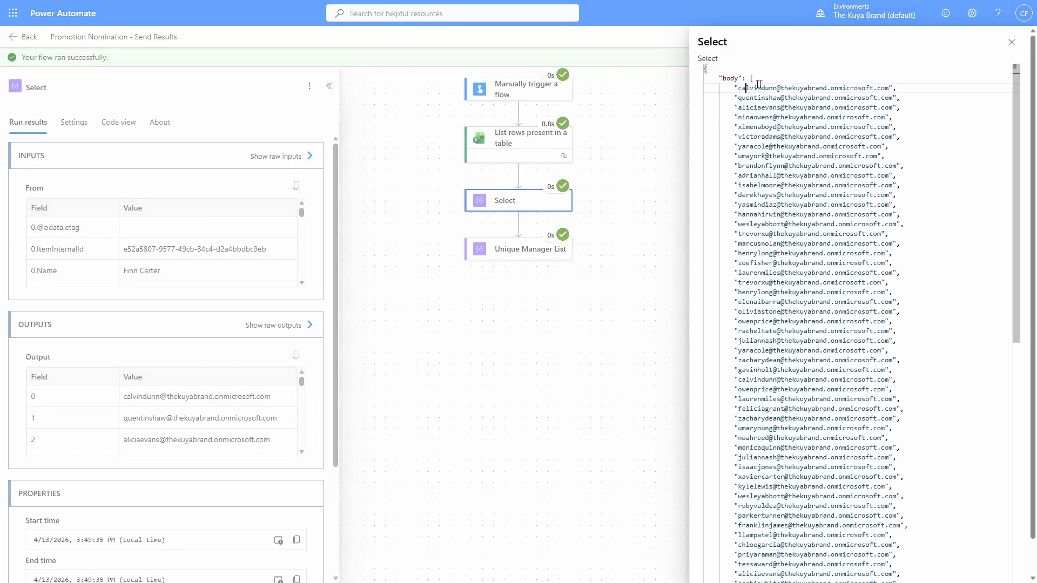
{"action": "left_click_drag", "start_coordinate": [748, 88], "coordinate": [878, 459]}
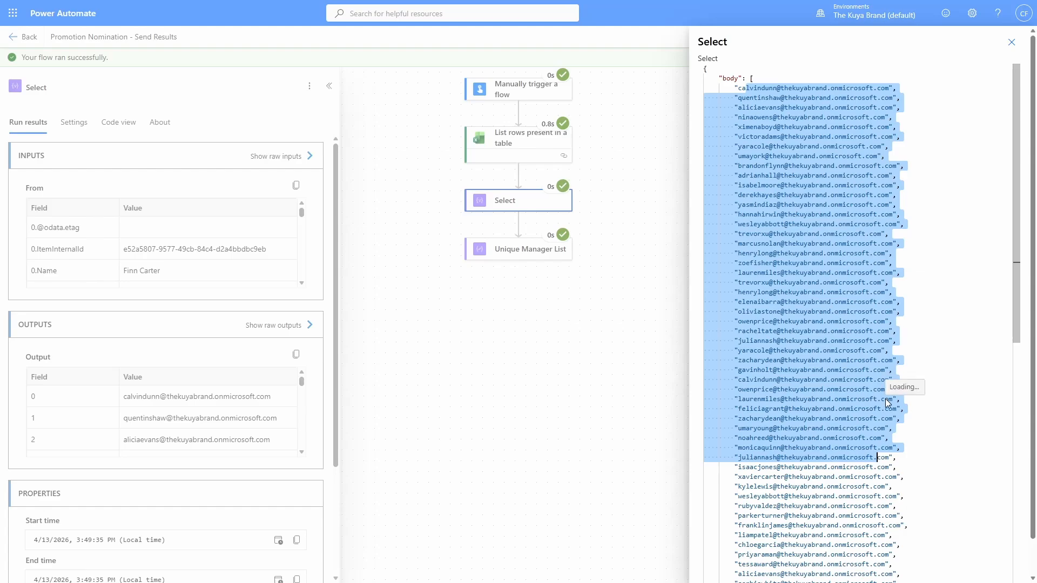
{"action": "left_click", "coordinate": [846, 294]}
{"action": "scroll", "coordinate": [751, 79], "scroll_direction": "down", "scroll_amount": 1}
{"action": "double_click", "coordinate": [751, 79]}
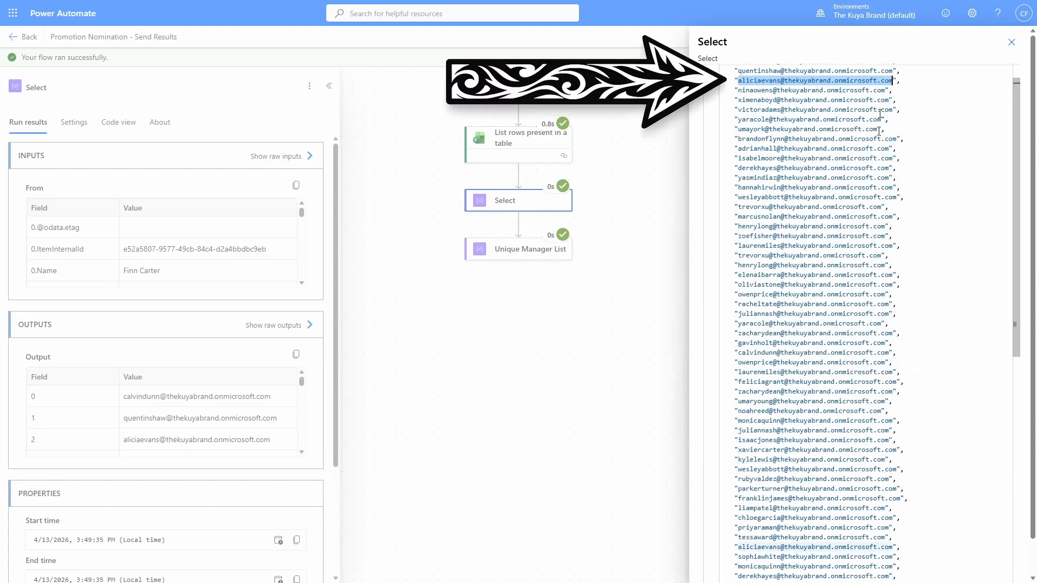
{"action": "left_click_drag", "start_coordinate": [737, 547], "coordinate": [896, 547]}
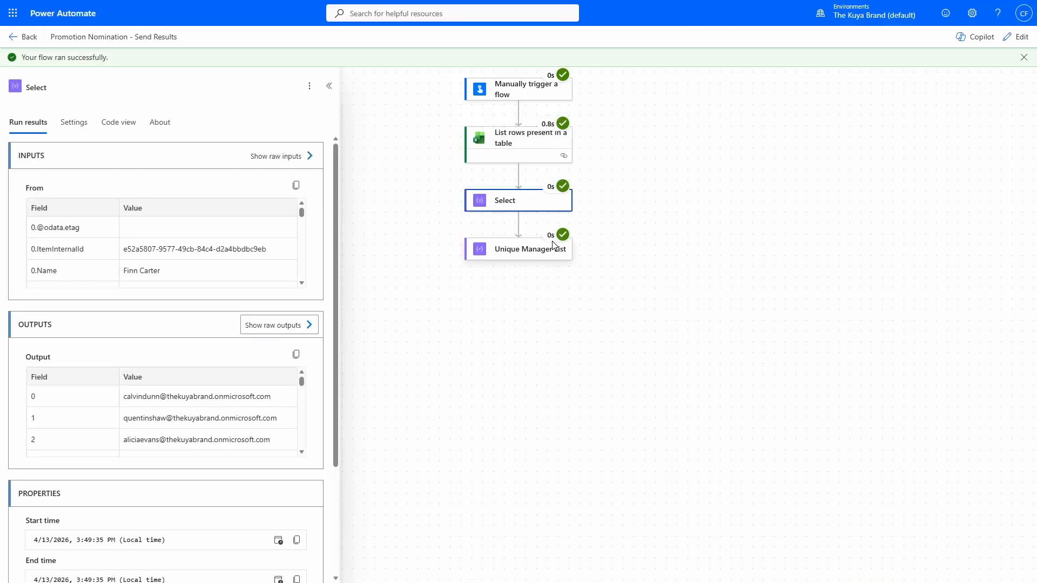
{"action": "left_click", "coordinate": [552, 252]}
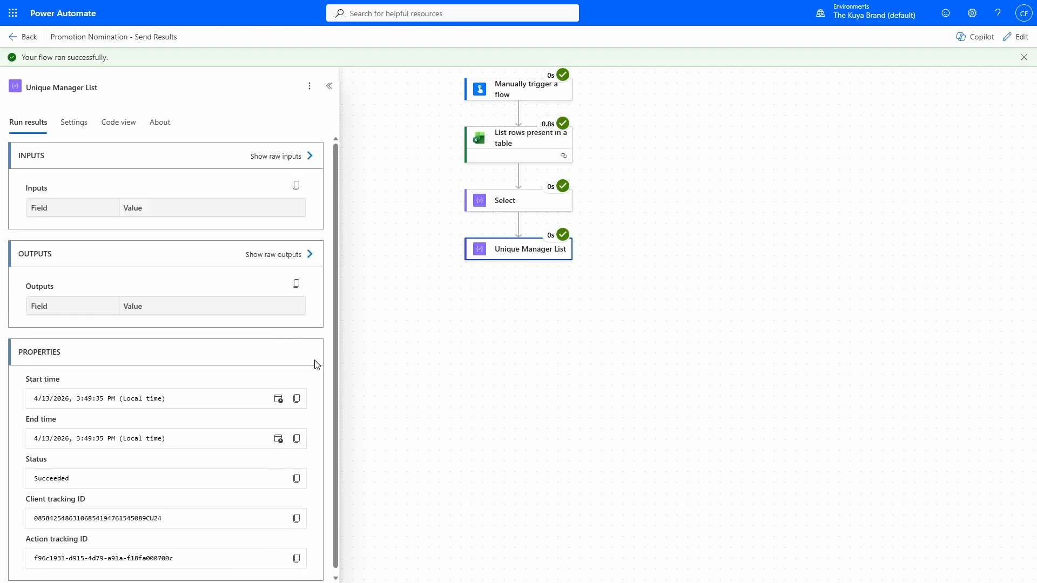
{"action": "left_click", "coordinate": [306, 325]}
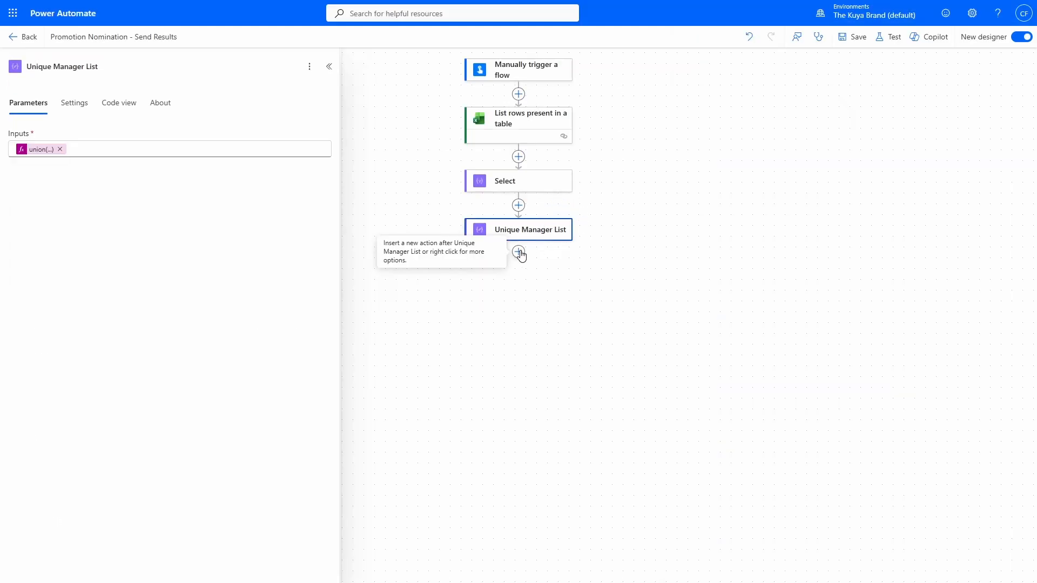
- Add an Apply to each loop after Unique Manager List and set it to iterate over that action's Outputs
{"action": "left_click", "coordinate": [519, 252]}
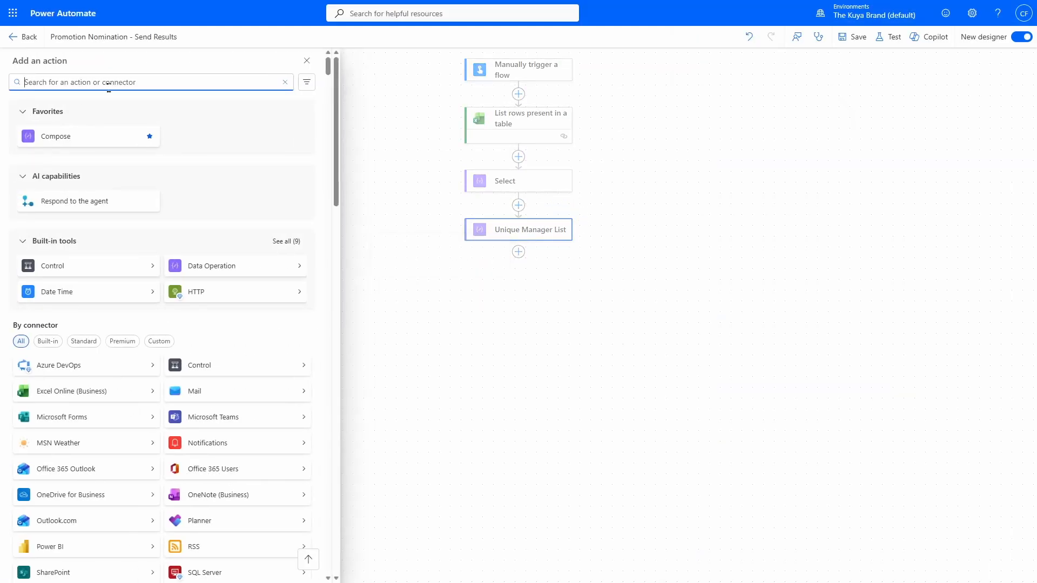
{"action": "type", "text": "apply to eac"}
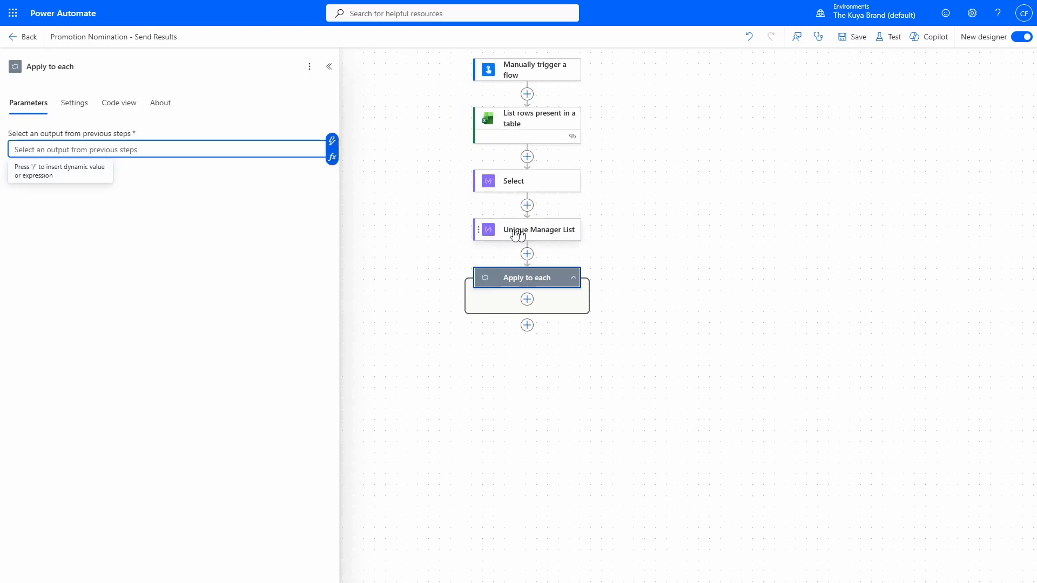
{"action": "left_click", "coordinate": [332, 141]}
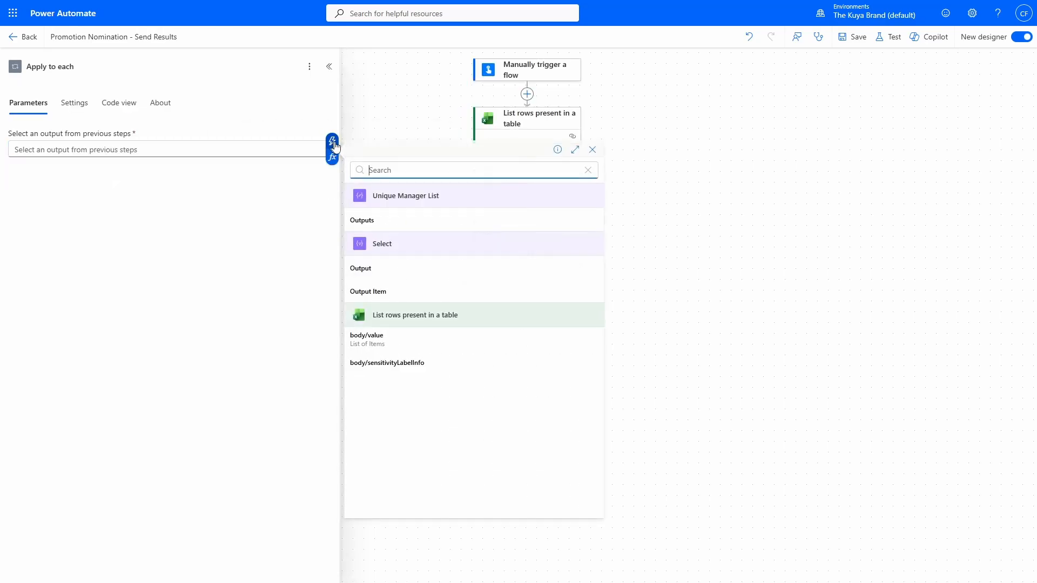
{"action": "left_click", "coordinate": [406, 218]}
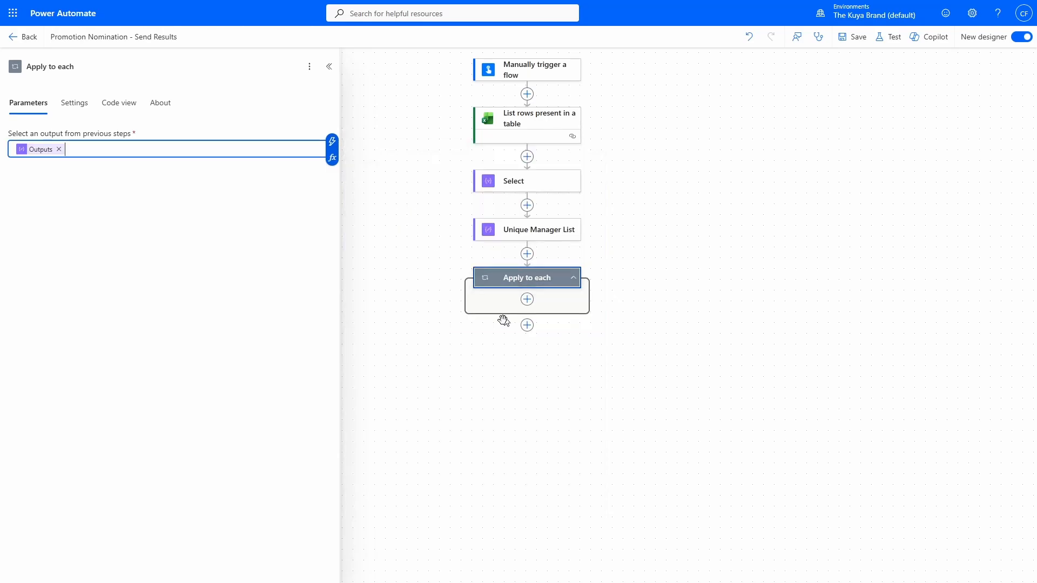
- Add a Filter array action inside the Apply to each loop and filter from the list rows action's body/value
{"action": "left_click", "coordinate": [527, 300]}
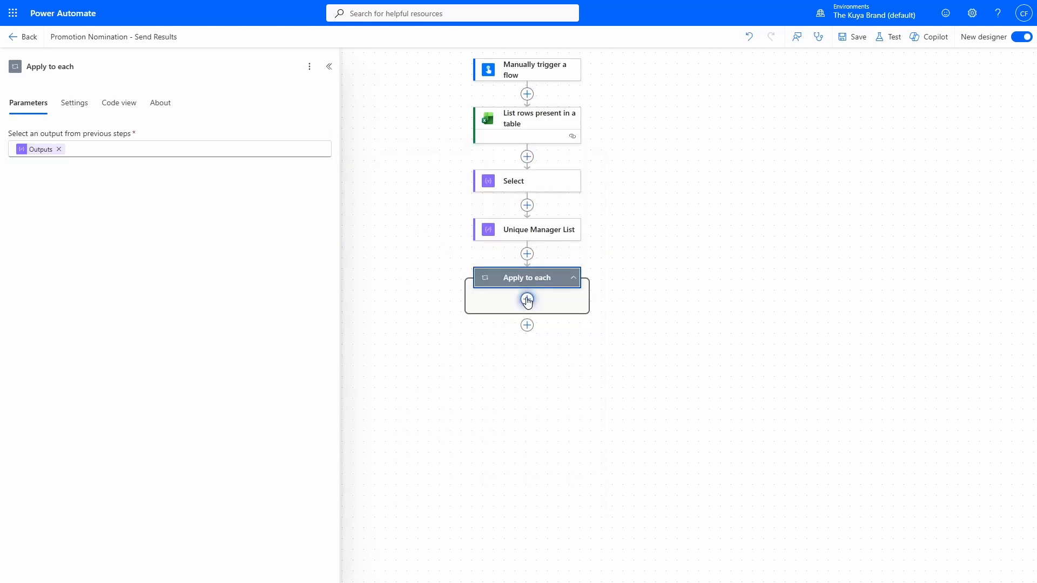
{"action": "type", "text": "filter array"}
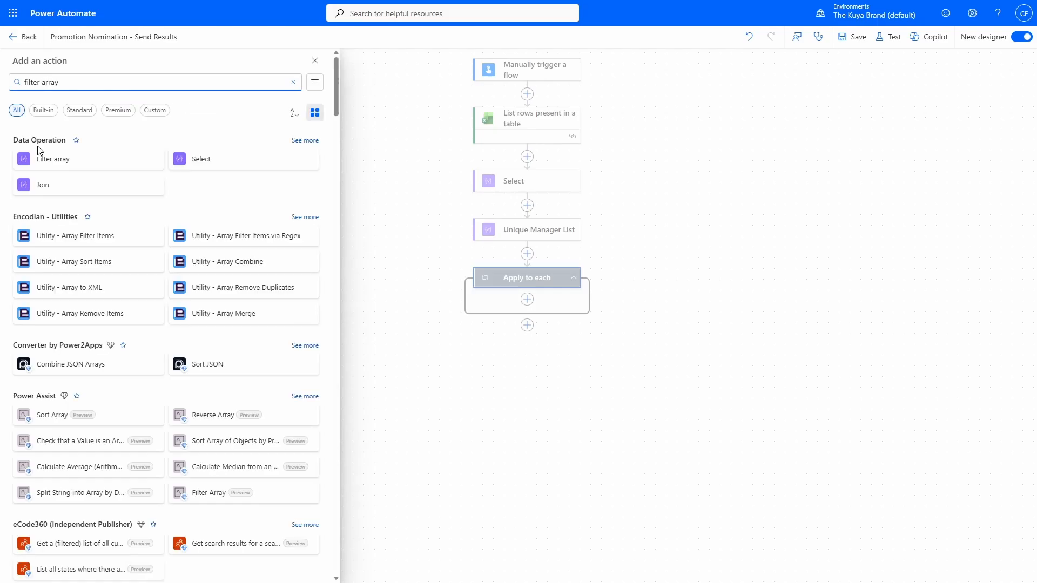
{"action": "left_click", "coordinate": [85, 161]}
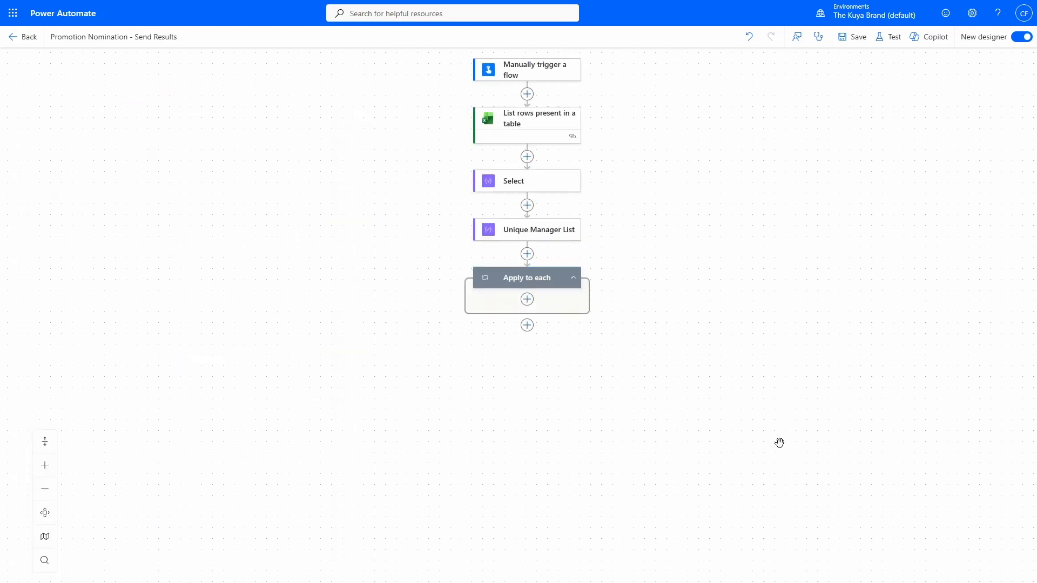
{"action": "left_click", "coordinate": [328, 148]}
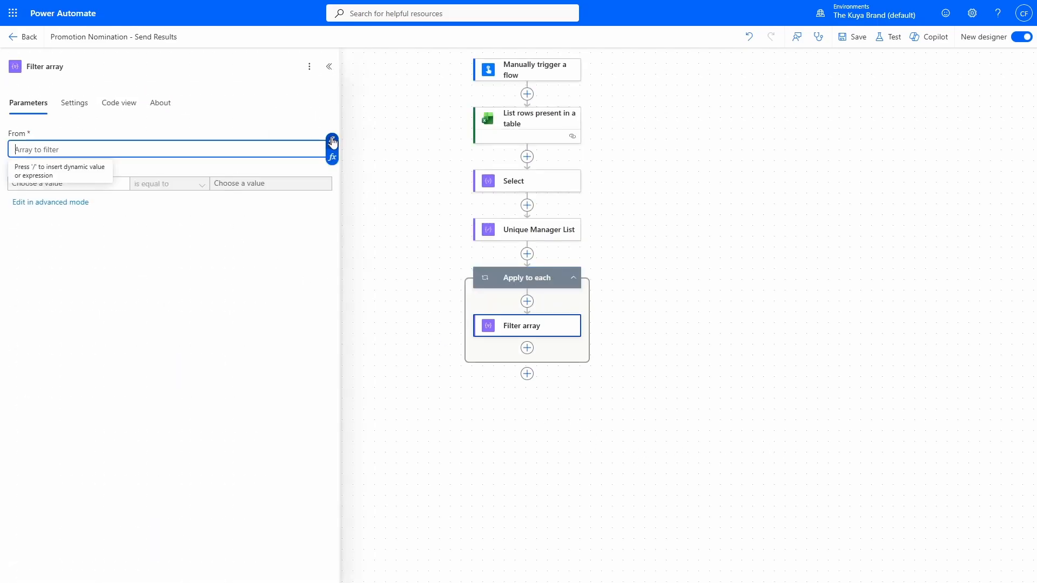
{"action": "left_click", "coordinate": [332, 142]}
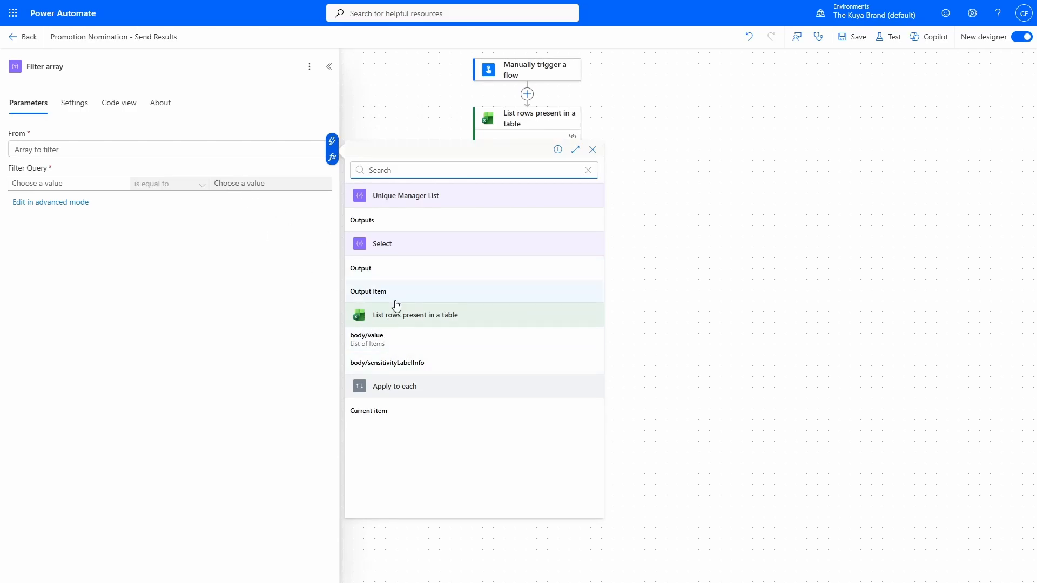
{"action": "left_click", "coordinate": [385, 347]}
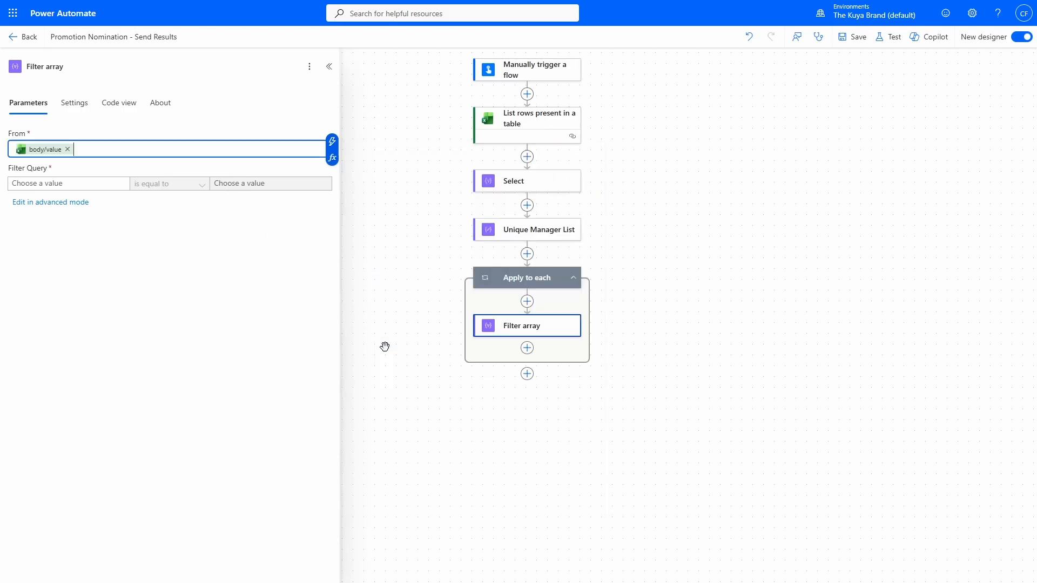
- Set the Filter array query so that Manager Email is equal to the Apply to each loop's Current item
{"action": "left_click", "coordinate": [89, 184]}
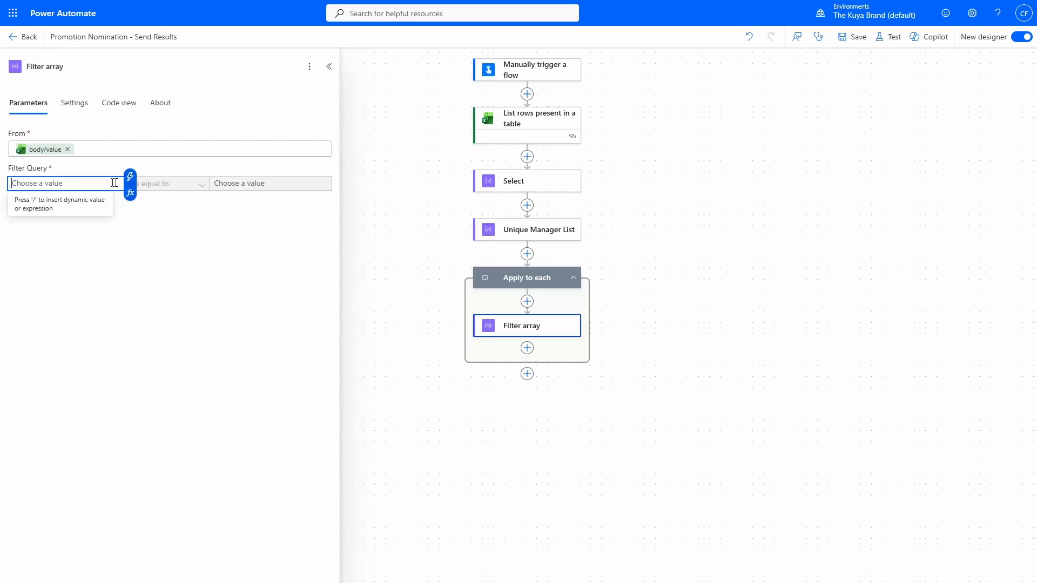
{"action": "left_click", "coordinate": [130, 180]}
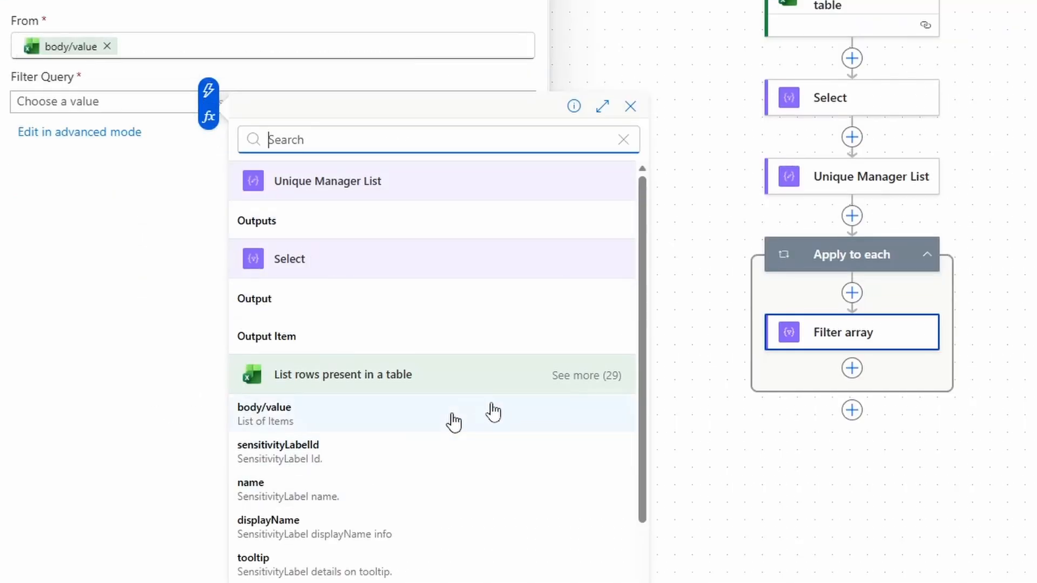
{"action": "left_click", "coordinate": [584, 377]}
{"action": "scroll", "coordinate": [459, 462], "scroll_direction": "down", "scroll_amount": 5}
{"action": "scroll", "coordinate": [447, 466], "scroll_direction": "down", "scroll_amount": 5}
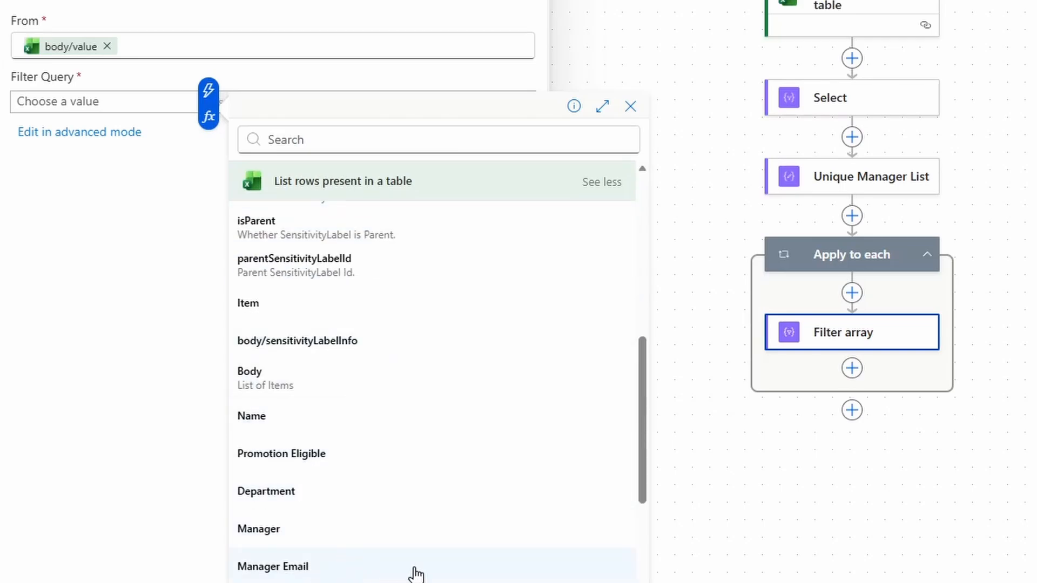
{"action": "left_click", "coordinate": [306, 567]}
{"action": "left_click", "coordinate": [389, 102]}
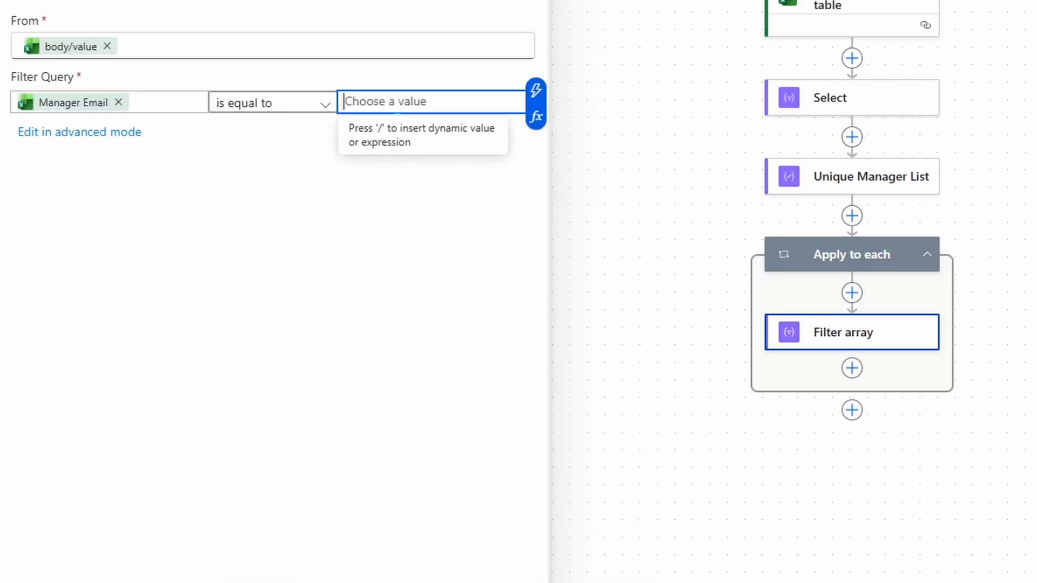
{"action": "left_click", "coordinate": [537, 93]}
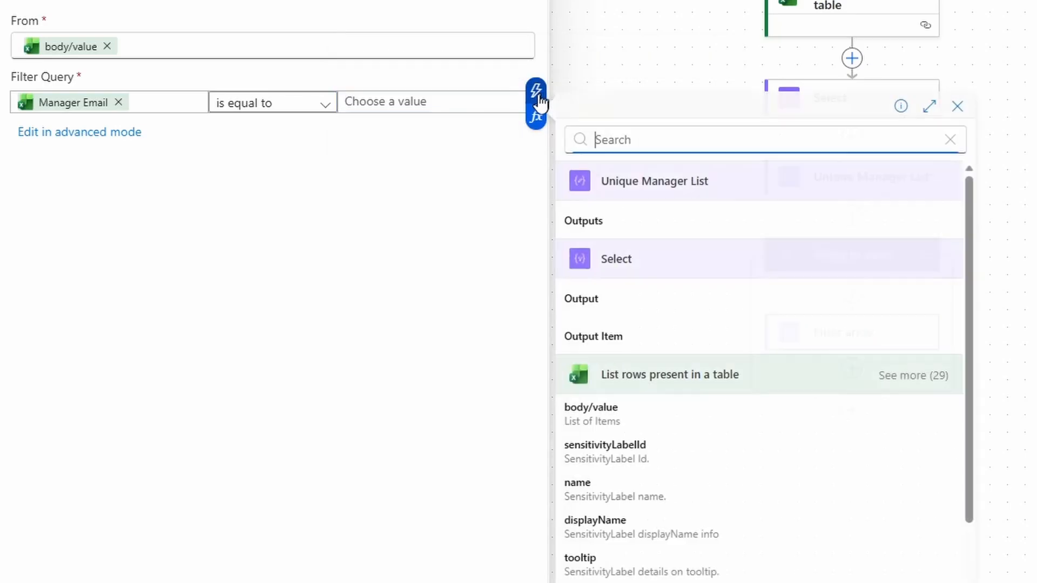
{"action": "scroll", "coordinate": [793, 355], "scroll_direction": "down", "scroll_amount": 5}
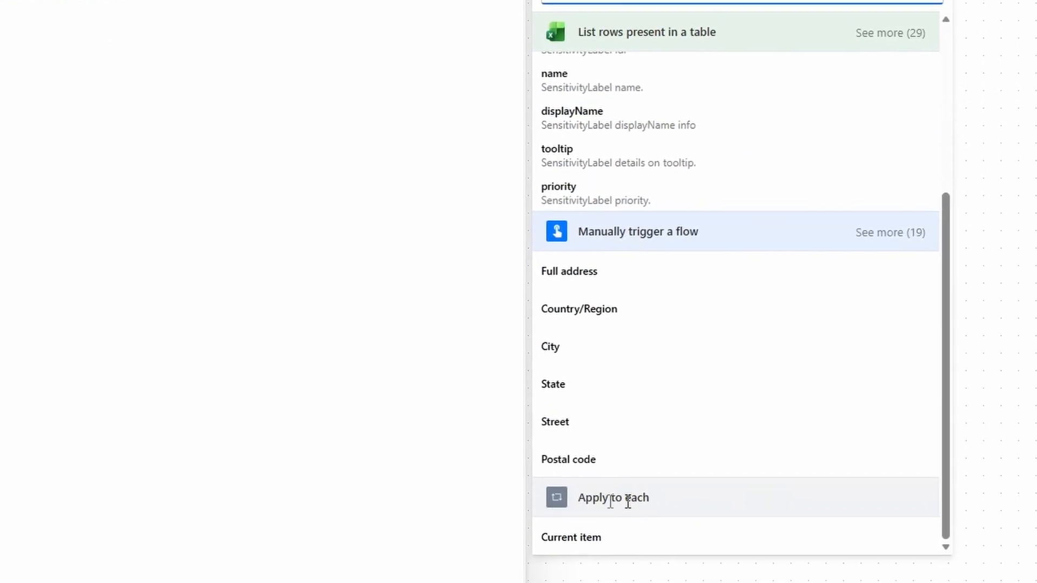
{"action": "left_click", "coordinate": [630, 543]}
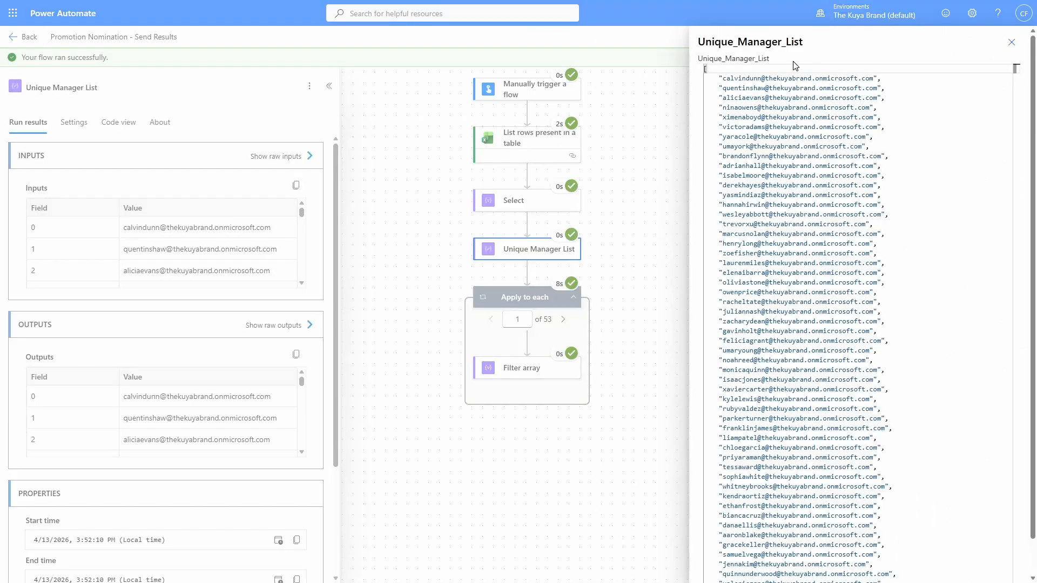
- Review the first three manager emails in the Unique Manager List raw output of the test run
{"action": "left_click_drag", "start_coordinate": [723, 78], "coordinate": [865, 79]}
{"action": "left_click_drag", "start_coordinate": [723, 88], "coordinate": [858, 88]}
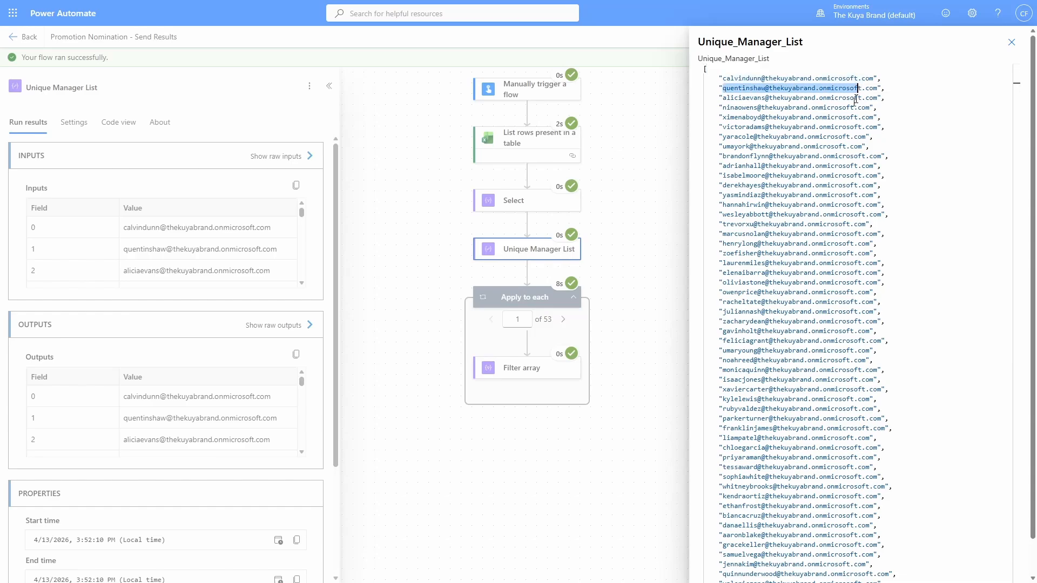
{"action": "left_click_drag", "start_coordinate": [723, 98], "coordinate": [827, 97]}
{"action": "left_click", "coordinate": [640, 330]}
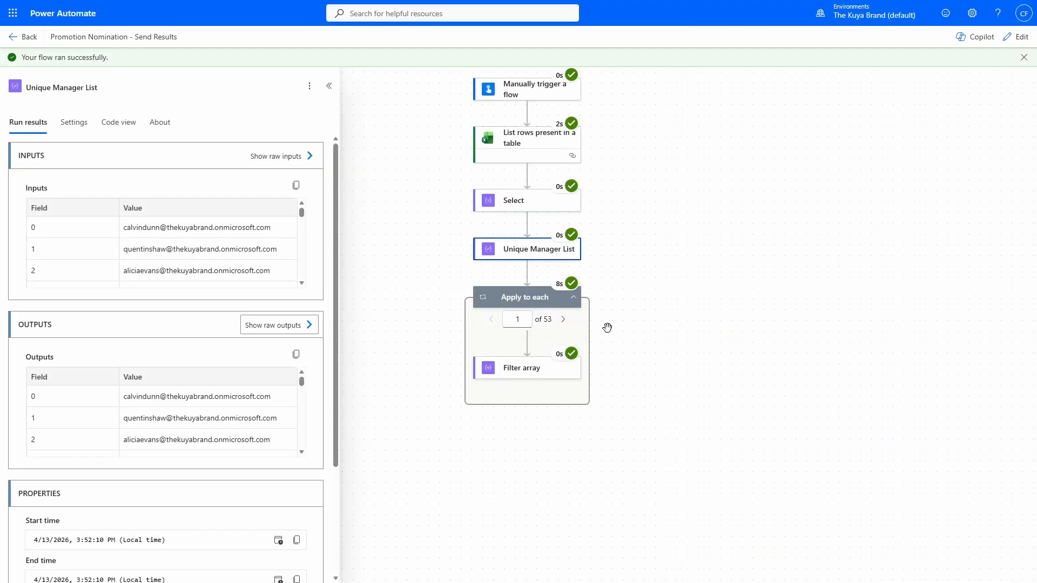
- Check the Filter array raw output of loop iteration 1 and compare the manager in each returned record
{"action": "left_click_drag", "start_coordinate": [708, 379], "coordinate": [751, 336]}
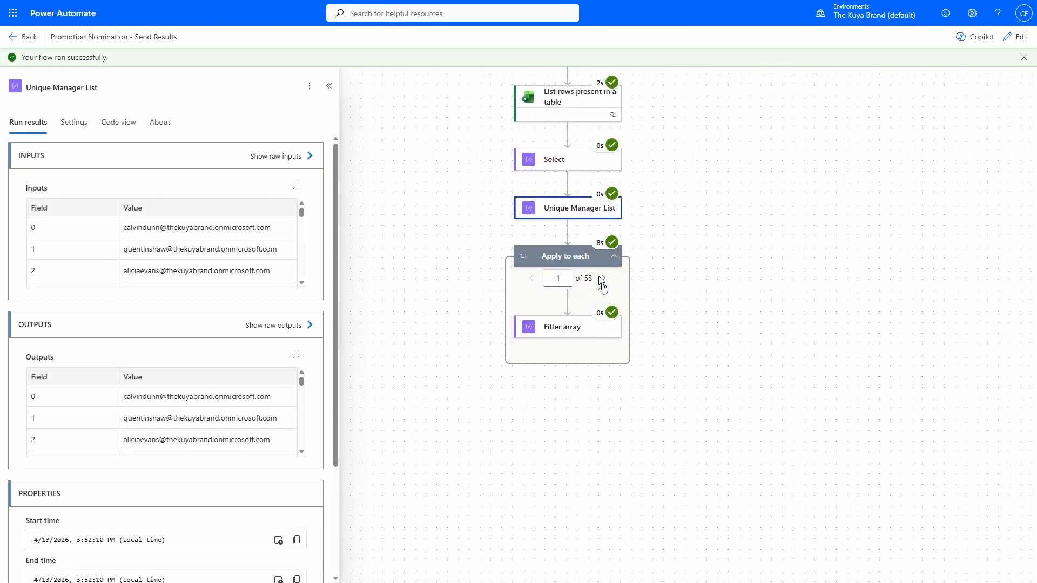
{"action": "left_click", "coordinate": [592, 326]}
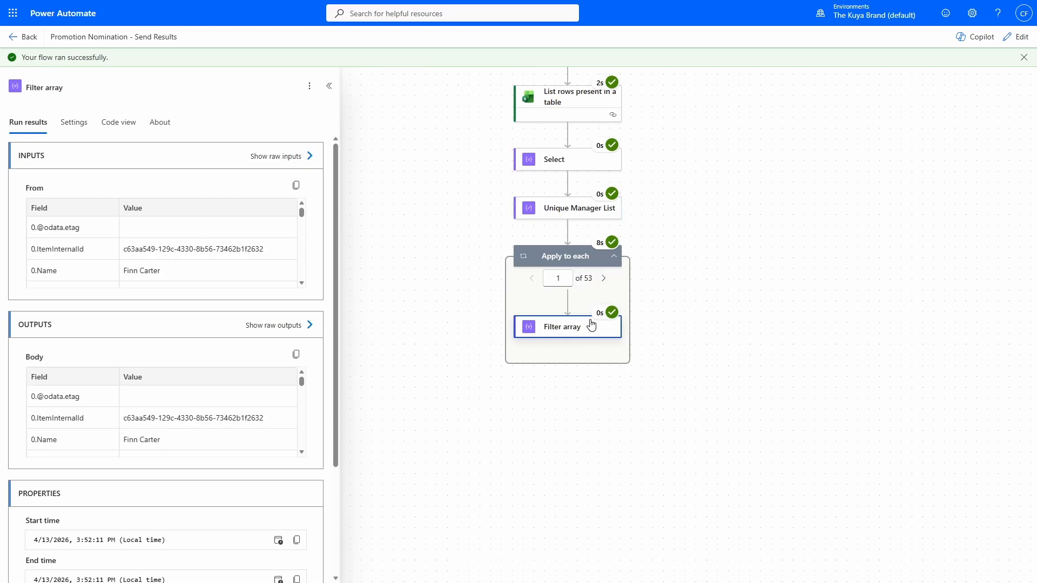
{"action": "left_click", "coordinate": [286, 325]}
{"action": "left_click_drag", "start_coordinate": [781, 146], "coordinate": [836, 146]}
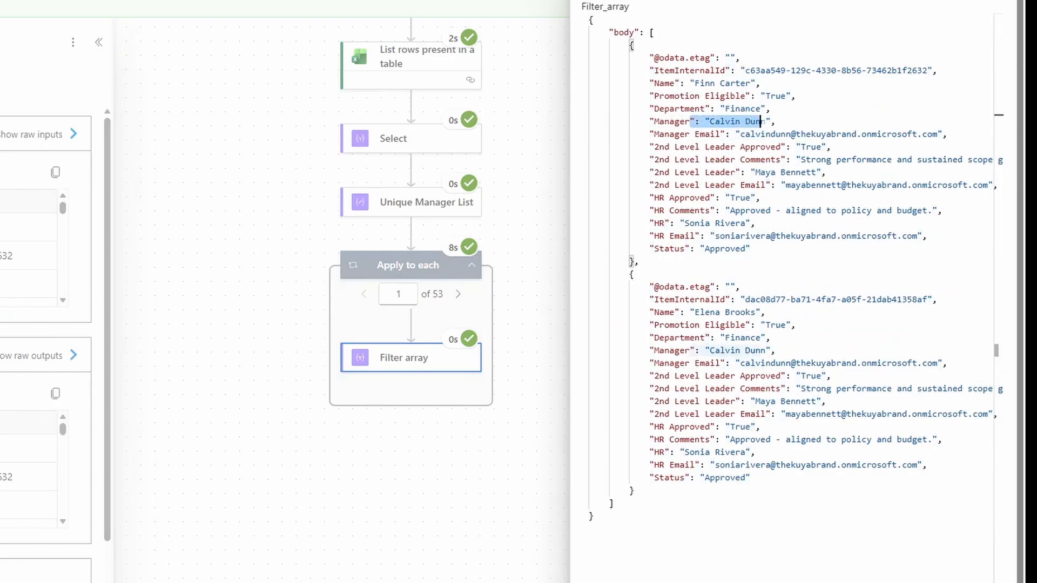
{"action": "left_click_drag", "start_coordinate": [681, 352], "coordinate": [740, 351]}
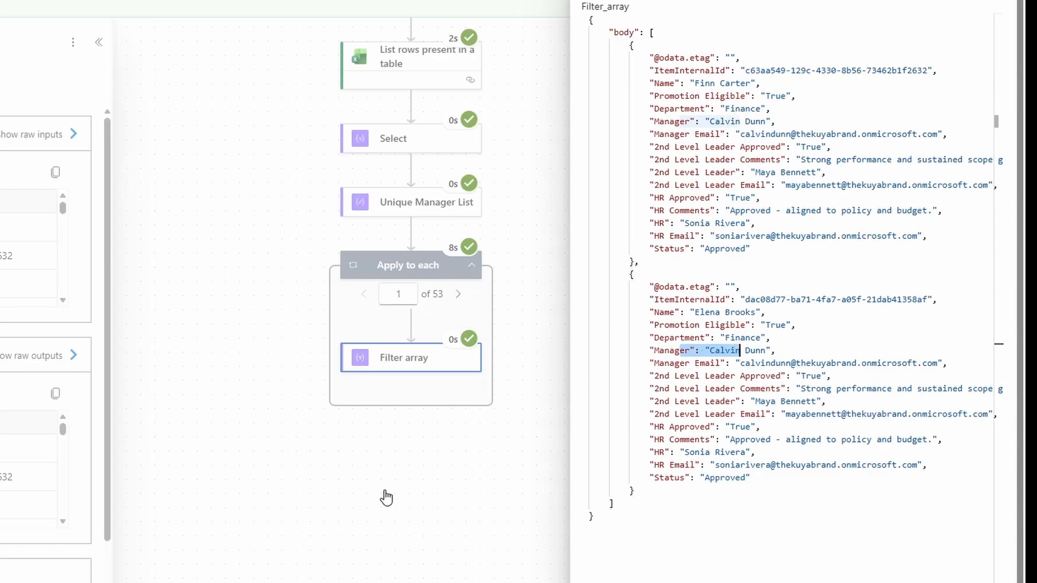
{"action": "left_click", "coordinate": [384, 492]}
- Advance to loop iteration 2 and compare the managers in its Filter array raw output before moving to the following iteration
{"action": "left_click", "coordinate": [456, 295]}
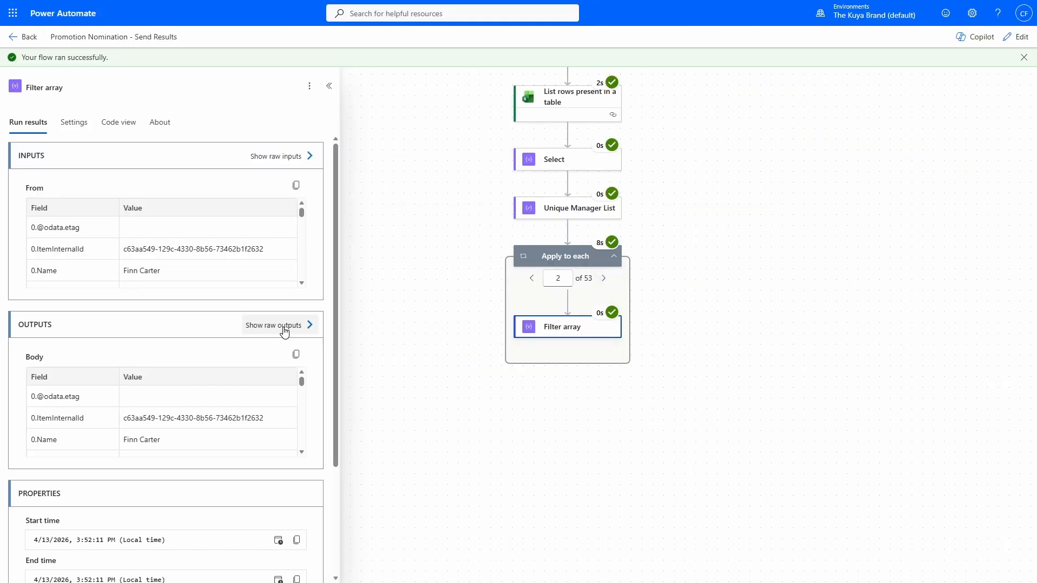
{"action": "left_click", "coordinate": [89, 366]}
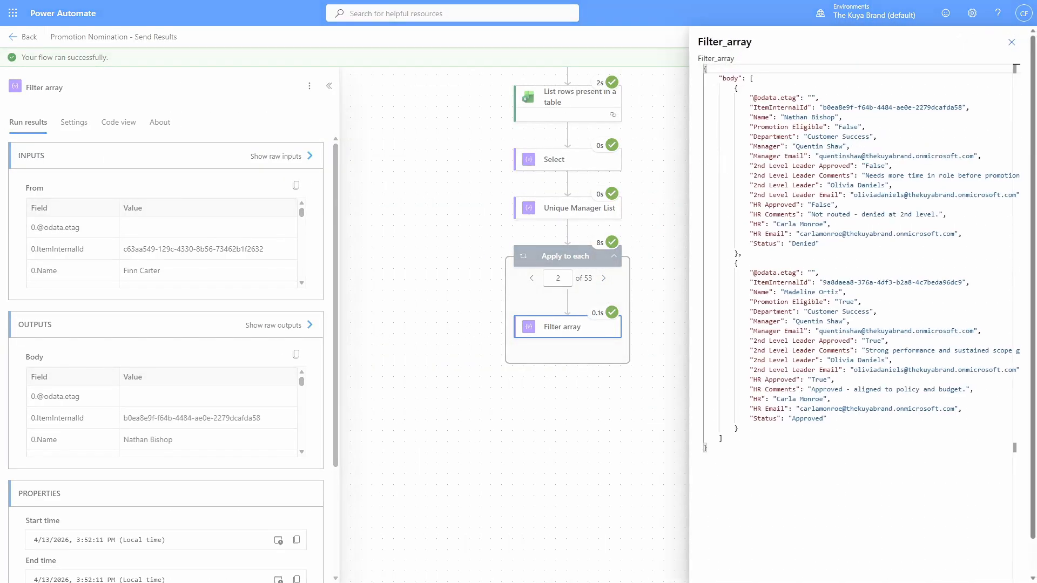
{"action": "left_click_drag", "start_coordinate": [781, 146], "coordinate": [842, 146]}
{"action": "left_click_drag", "start_coordinate": [676, 351], "coordinate": [781, 351]}
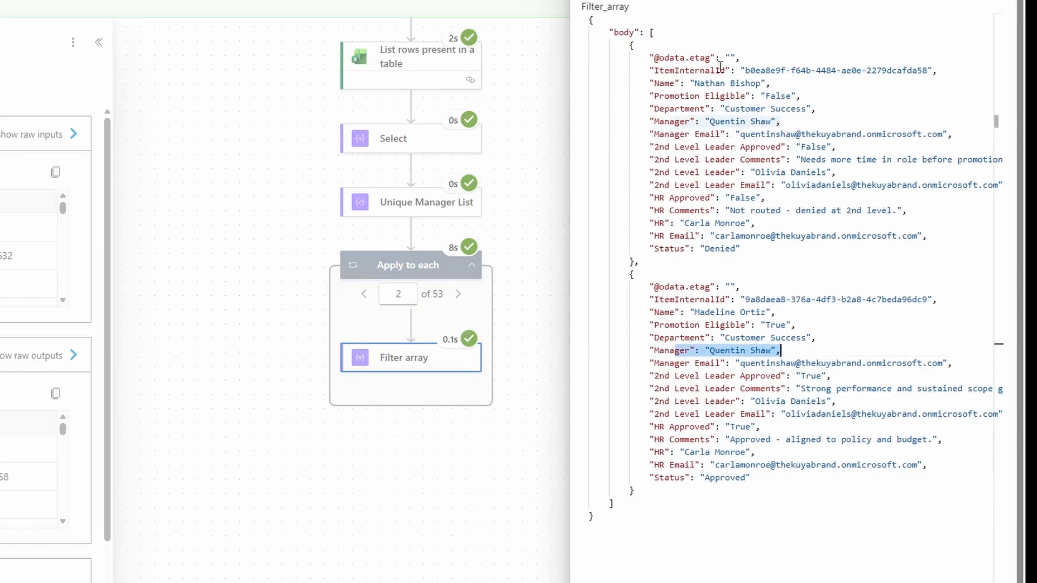
{"action": "left_click", "coordinate": [456, 517]}
{"action": "left_click", "coordinate": [458, 296]}
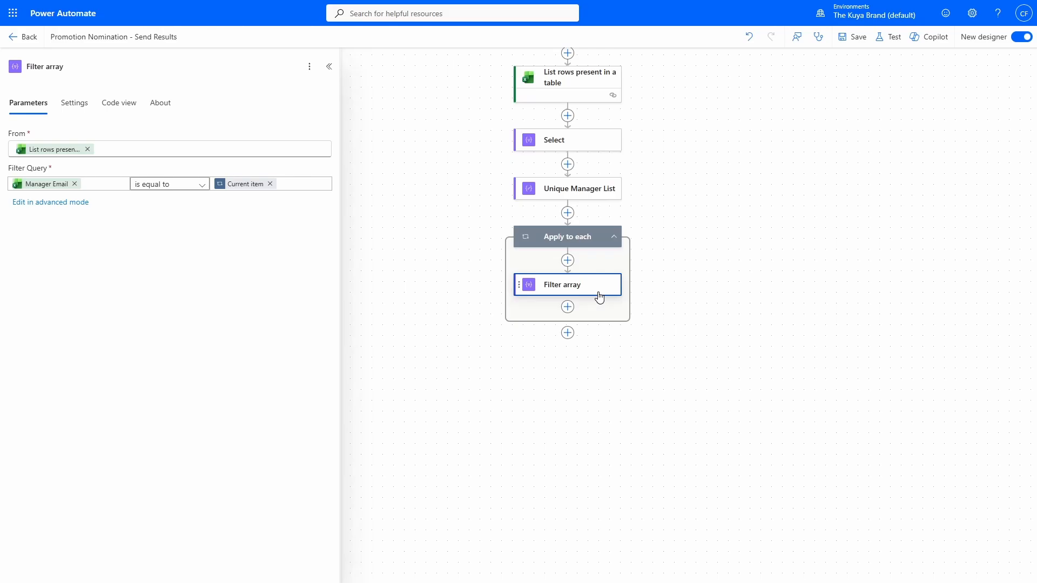
- Add a Create HTML table action after Filter array in the loop, using Filter array's Body as its source
{"action": "left_click", "coordinate": [568, 308]}
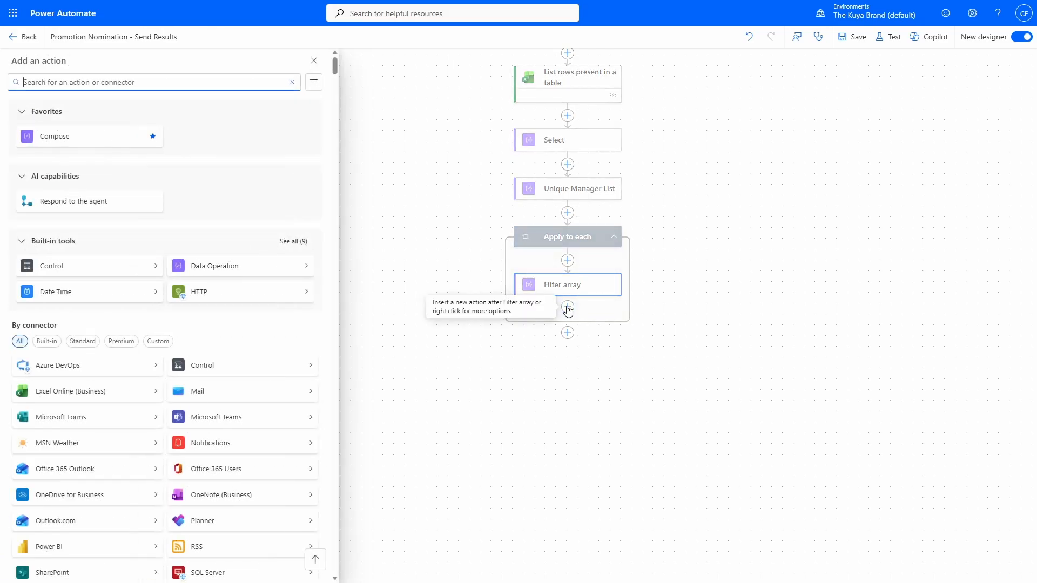
{"action": "type", "text": "create html"}
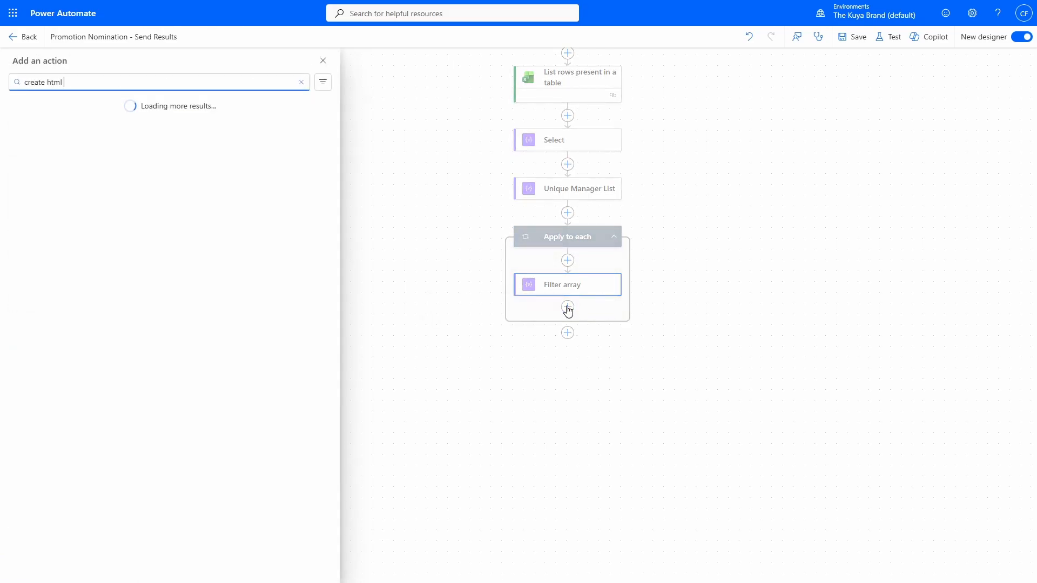
{"action": "type", "text": " table"}
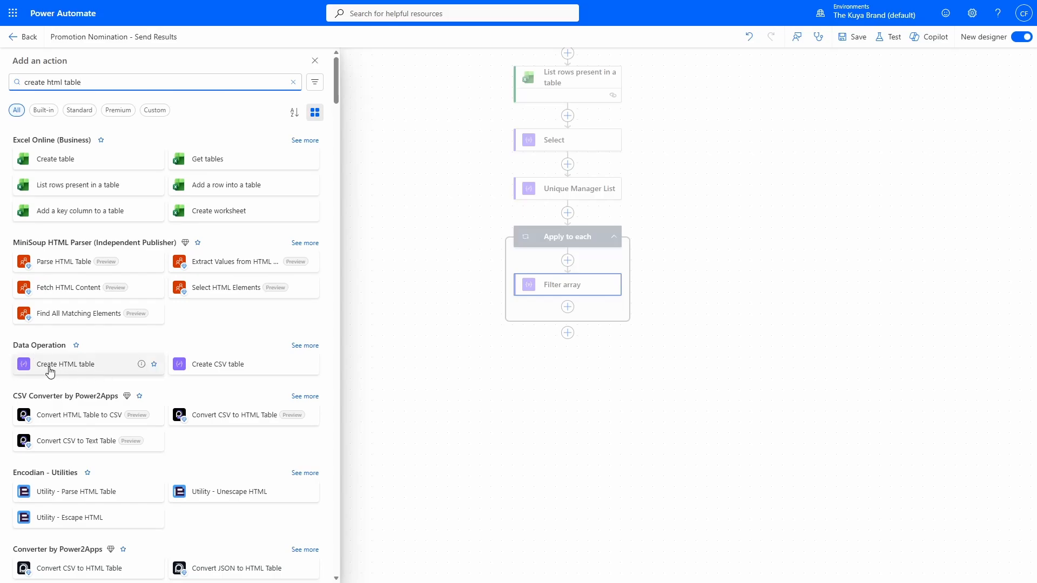
{"action": "left_click", "coordinate": [75, 373]}
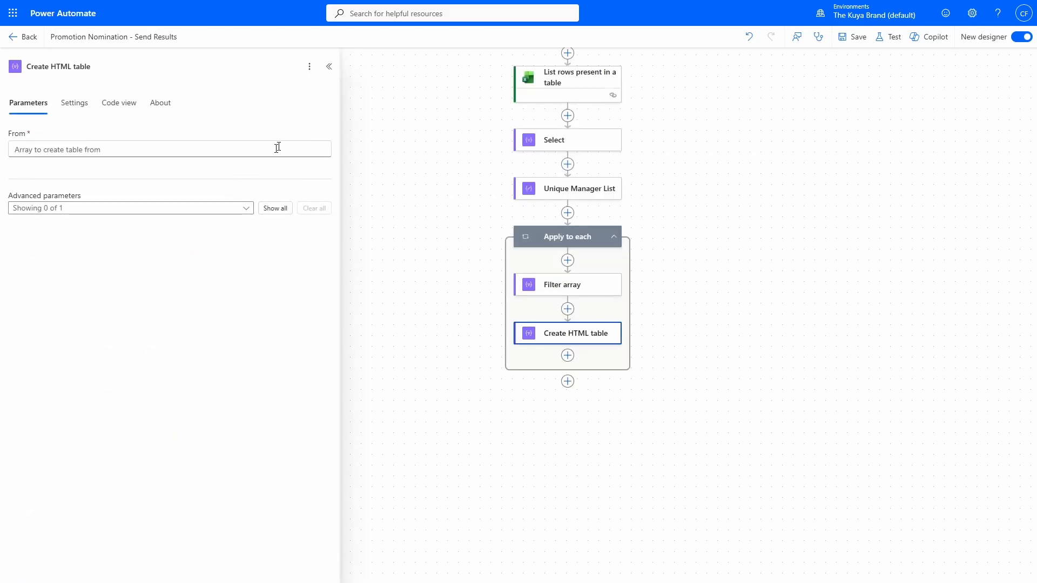
{"action": "left_click", "coordinate": [189, 150]}
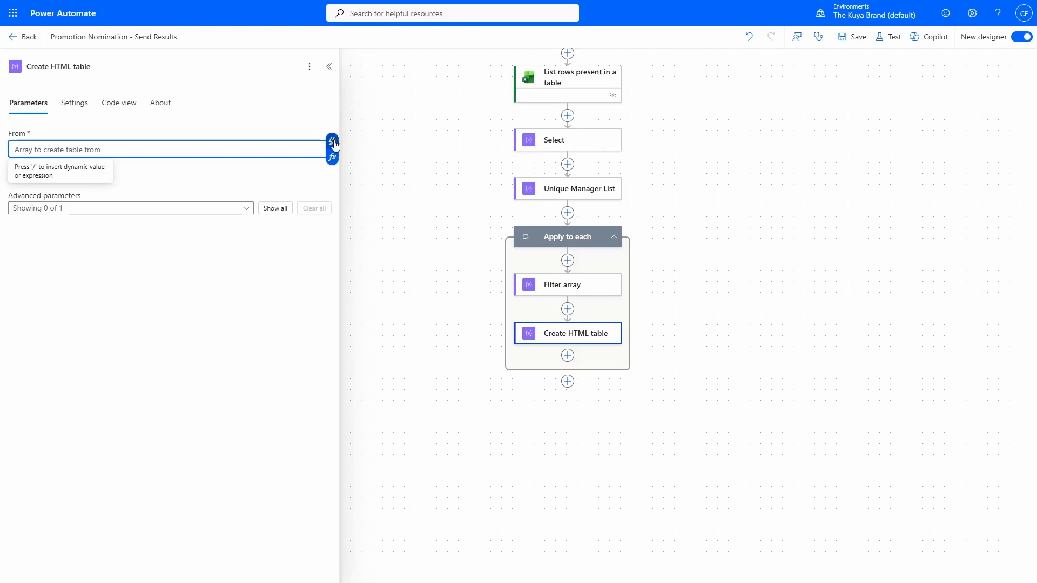
{"action": "left_click", "coordinate": [331, 142]}
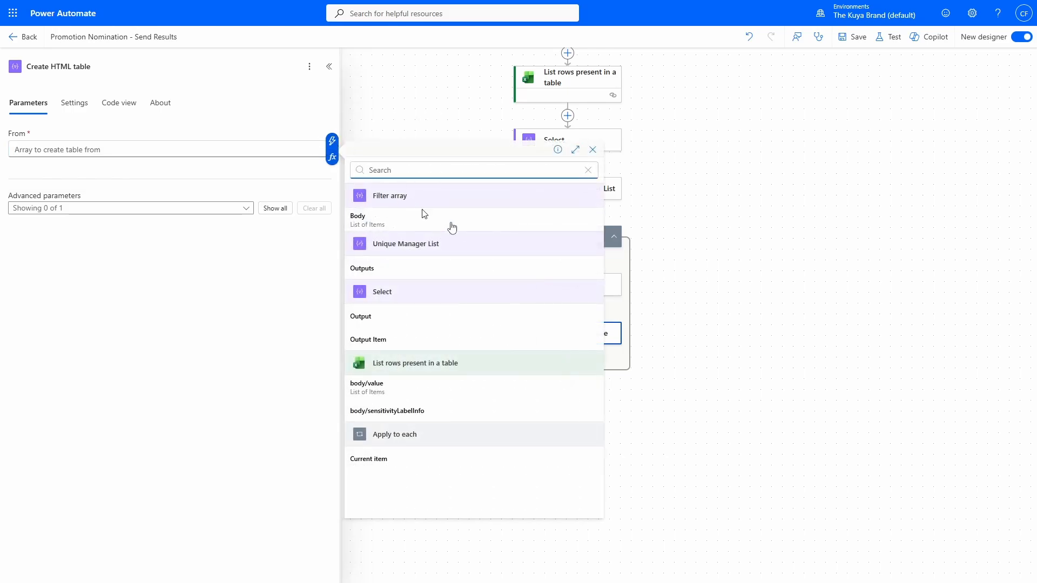
{"action": "left_click", "coordinate": [403, 228]}
{"action": "left_click", "coordinate": [190, 327]}
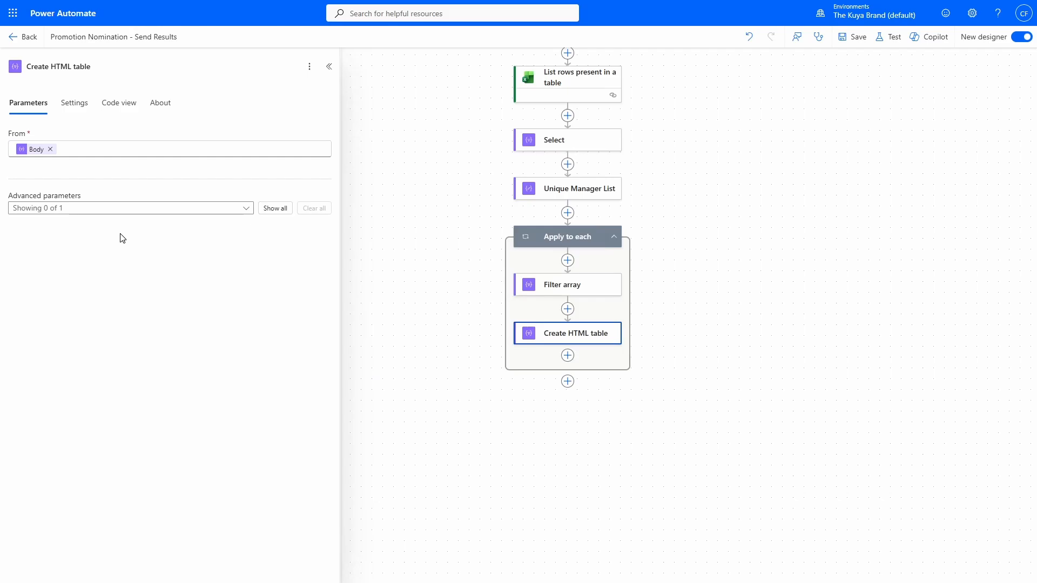
- Enable the Columns parameter of Create HTML table and set it to Custom
{"action": "left_click", "coordinate": [52, 208]}
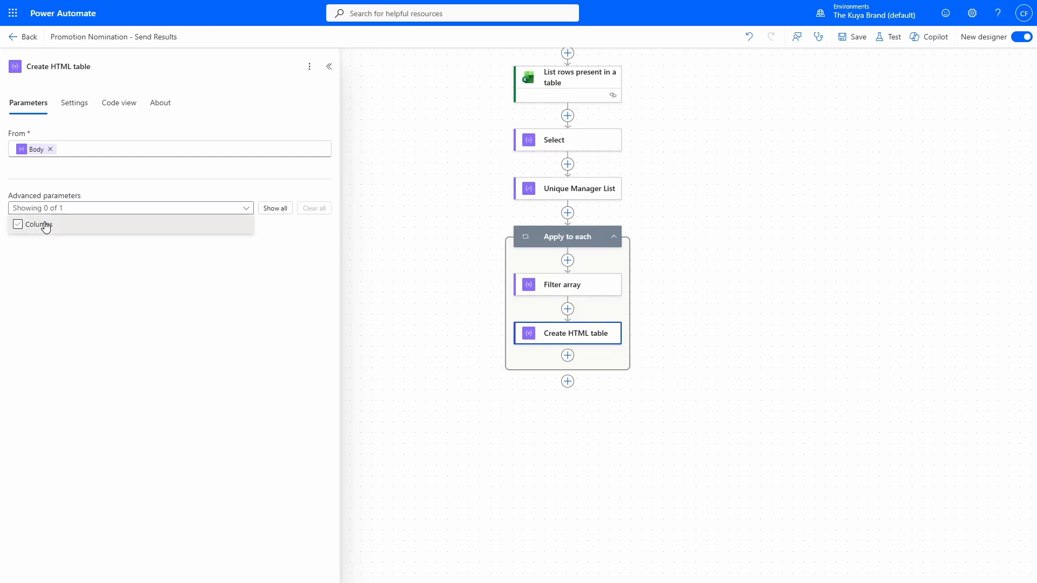
{"action": "left_click", "coordinate": [46, 224]}
{"action": "left_click", "coordinate": [187, 479]}
{"action": "left_click", "coordinate": [91, 249]}
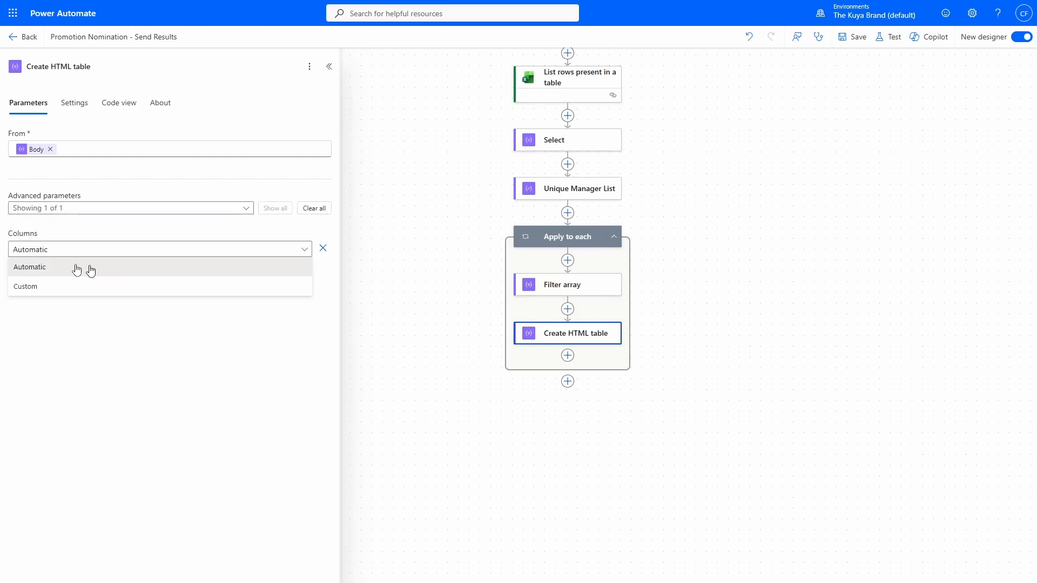
{"action": "left_click", "coordinate": [46, 290]}
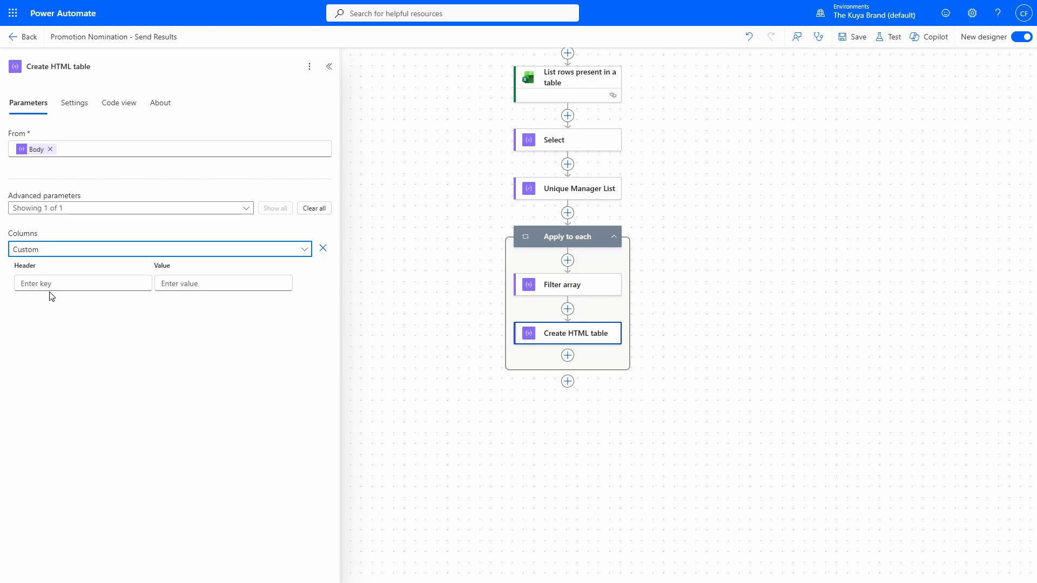
- Switch to the Promotion Nomination workbook in Excel and review the Name, Department and Status columns as candidates for the HTML table
{"action": "key", "text": "alt+Tab"}
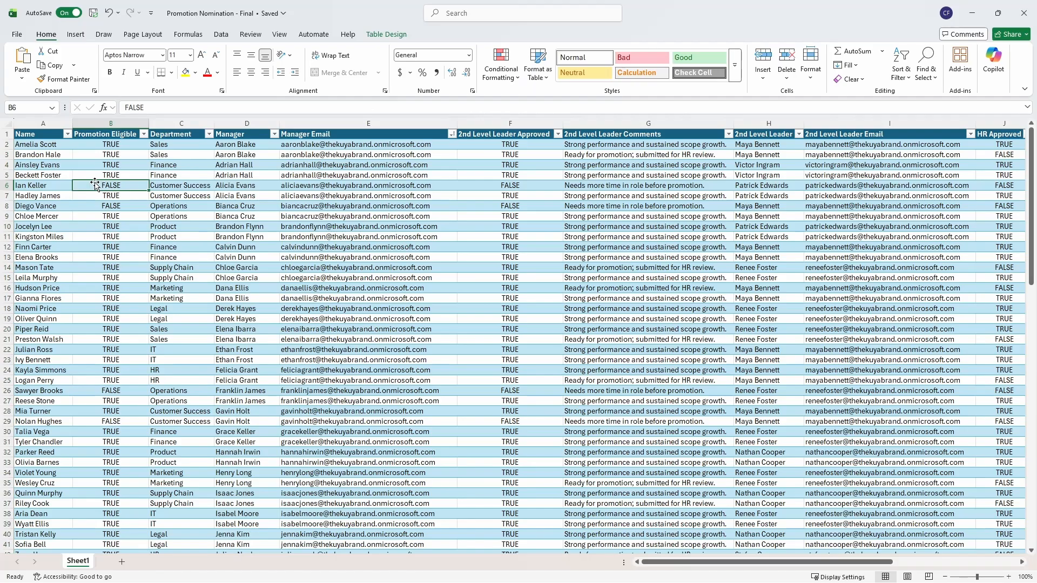
{"action": "left_click", "coordinate": [56, 133]}
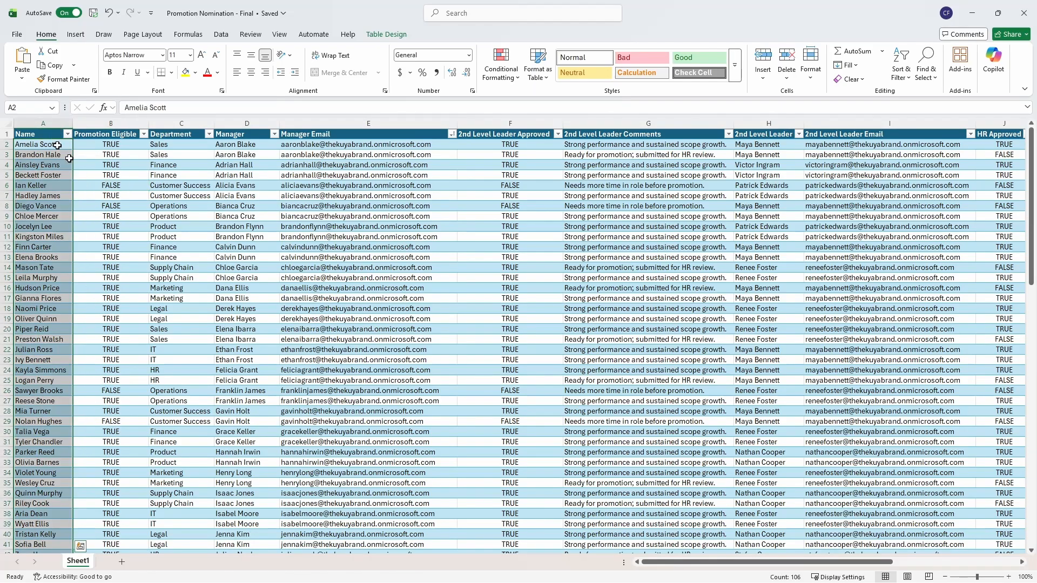
{"action": "left_click", "coordinate": [187, 131]}
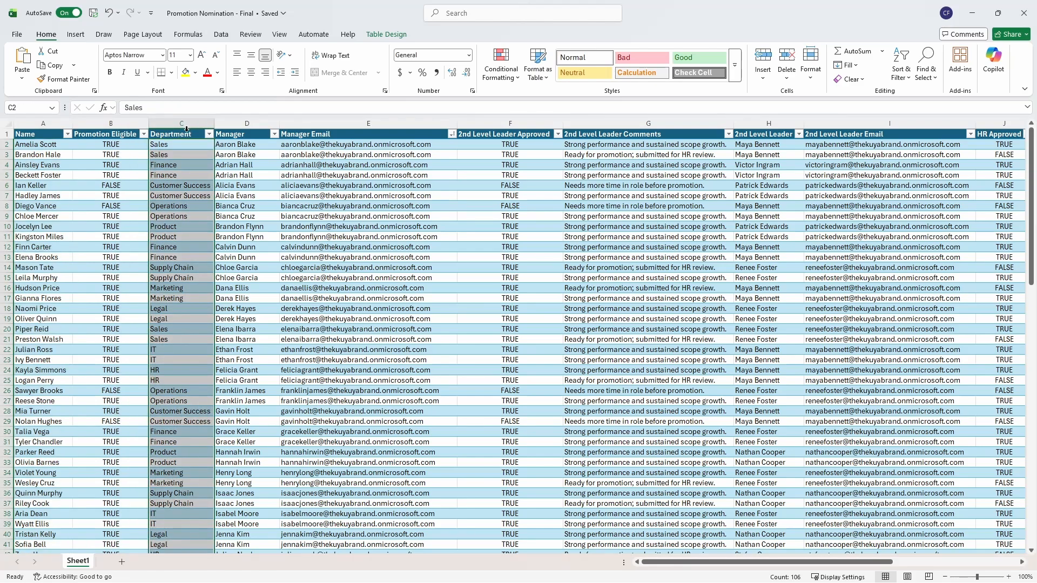
{"action": "scroll", "coordinate": [745, 216], "scroll_direction": "right", "scroll_amount": 3}
{"action": "left_click", "coordinate": [906, 134]}
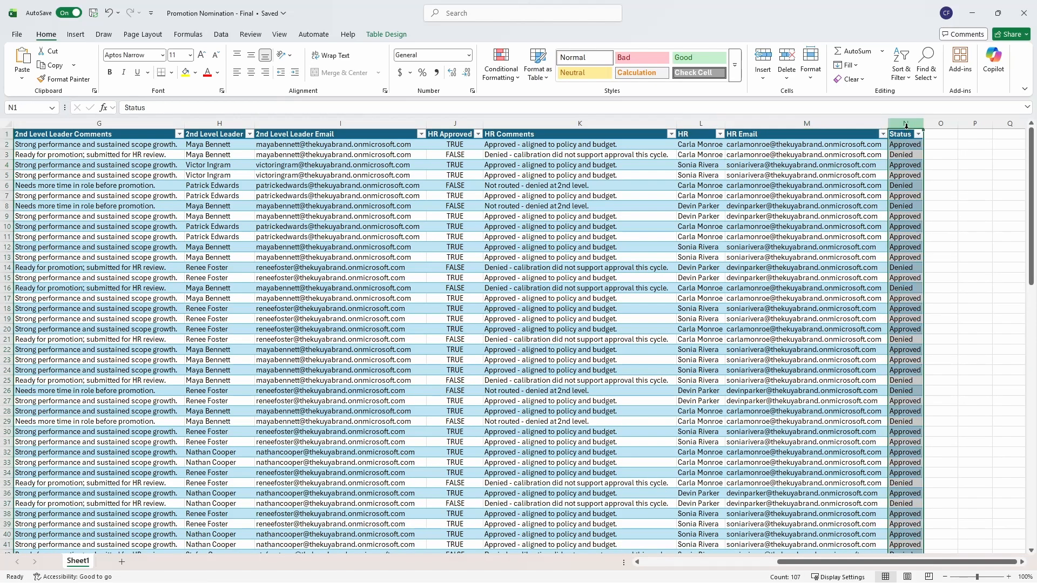
{"action": "left_click", "coordinate": [907, 131]}
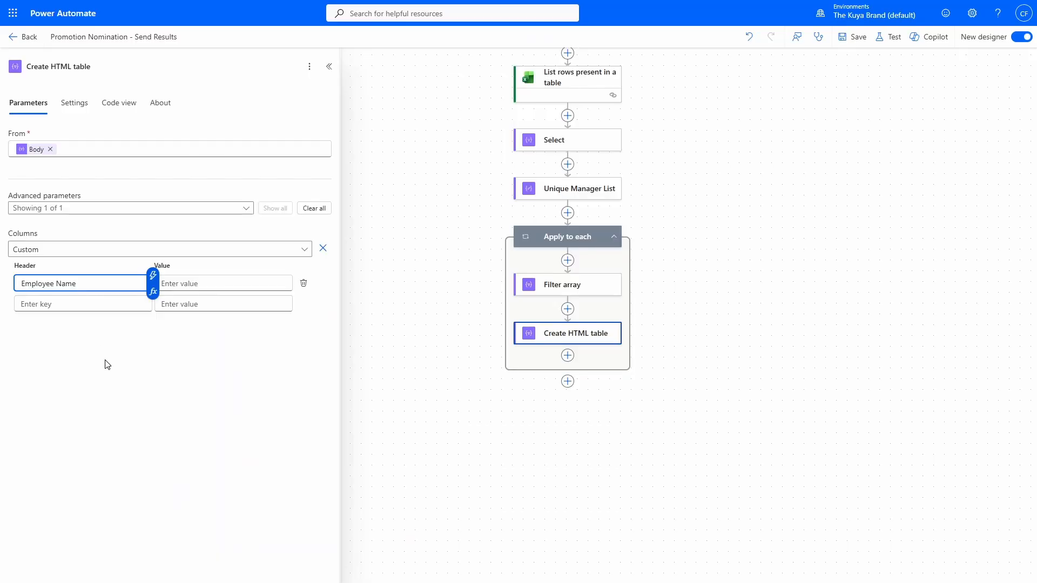
- In the Power Automate flow, enter the custom HTML table headers Employee Name, Department and Final Status
{"action": "left_click", "coordinate": [80, 286]}
{"action": "left_click_drag", "start_coordinate": [80, 287], "coordinate": [3, 282]}
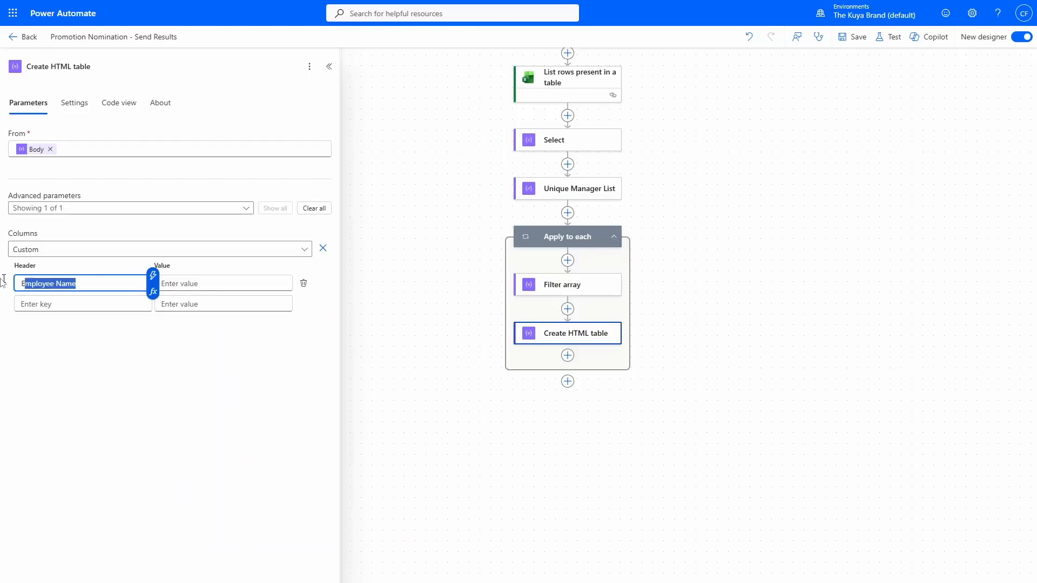
{"action": "left_click", "coordinate": [85, 303]}
{"action": "type", "text": "Department"}
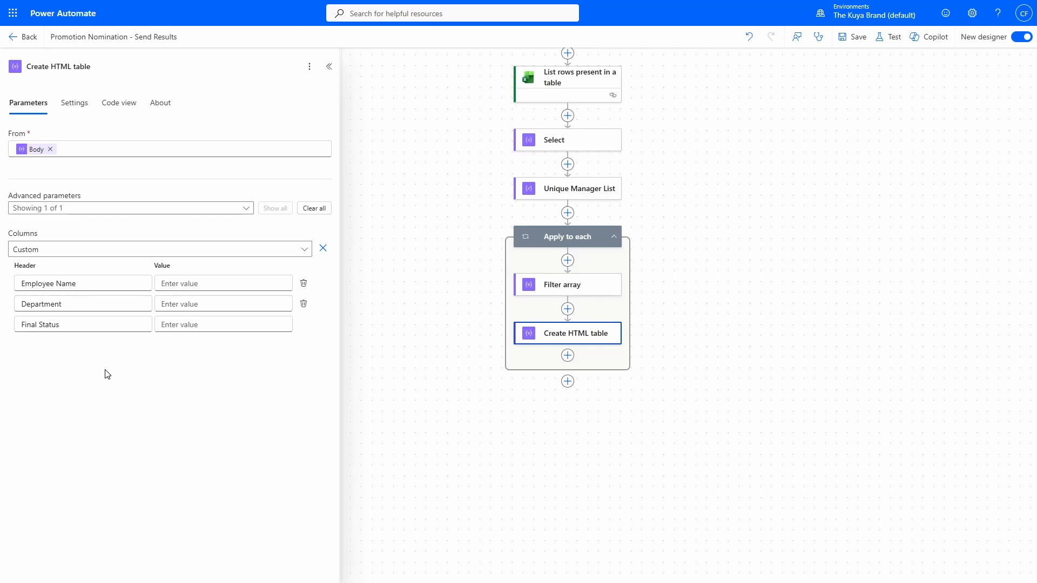
- Set the Employee Name column's value to the expression item()?['Name'], checking the exact column name in the Excel table
{"action": "left_click", "coordinate": [205, 281]}
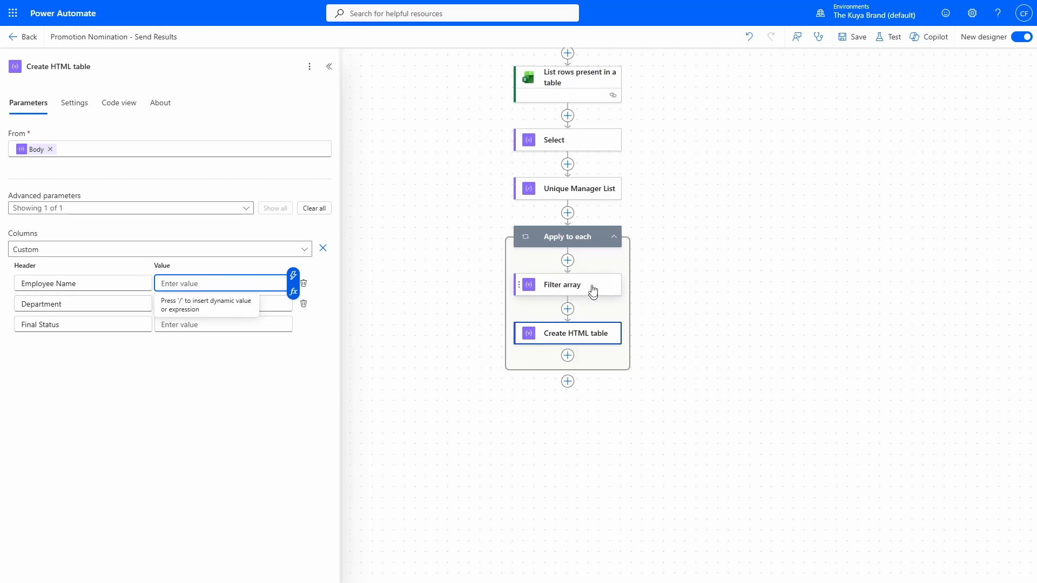
{"action": "left_click", "coordinate": [293, 291]}
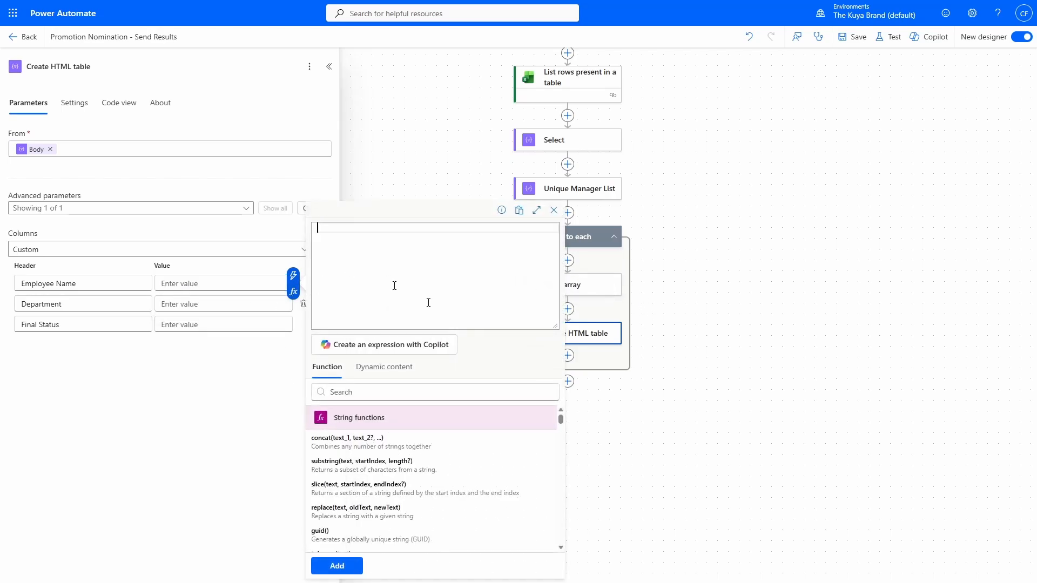
{"action": "type", "text": "item()"}
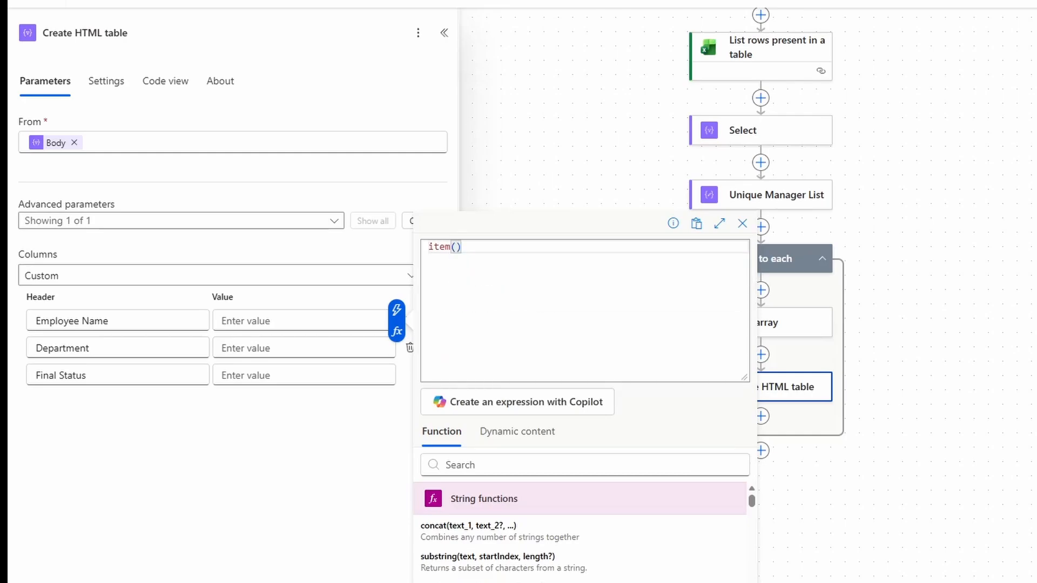
{"action": "type", "text": "?['"}
{"action": "key", "text": "alt+Tab"}
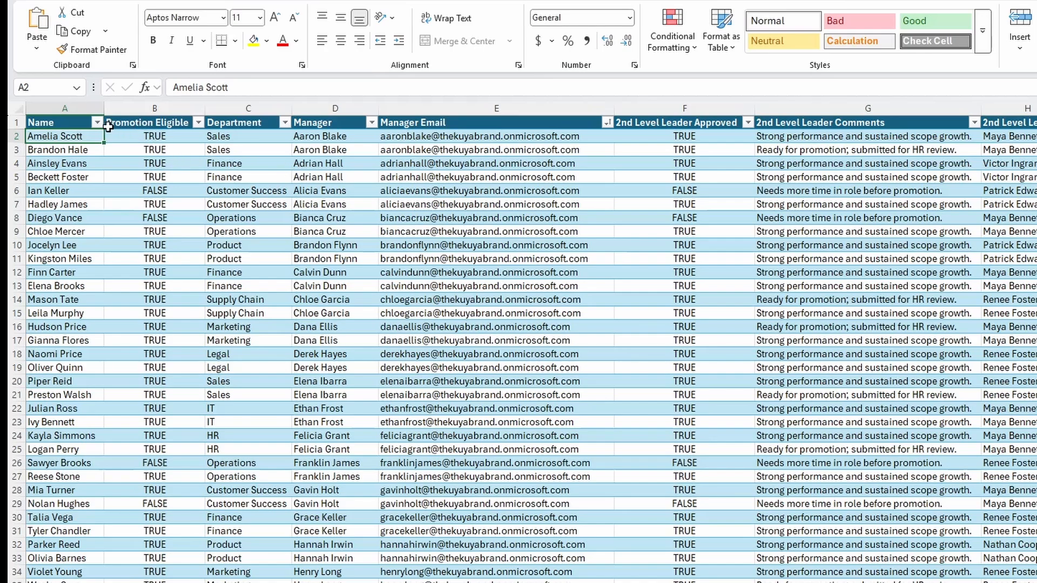
{"action": "left_click", "coordinate": [76, 123]}
{"action": "left_click_drag", "start_coordinate": [203, 87], "coordinate": [170, 88]}
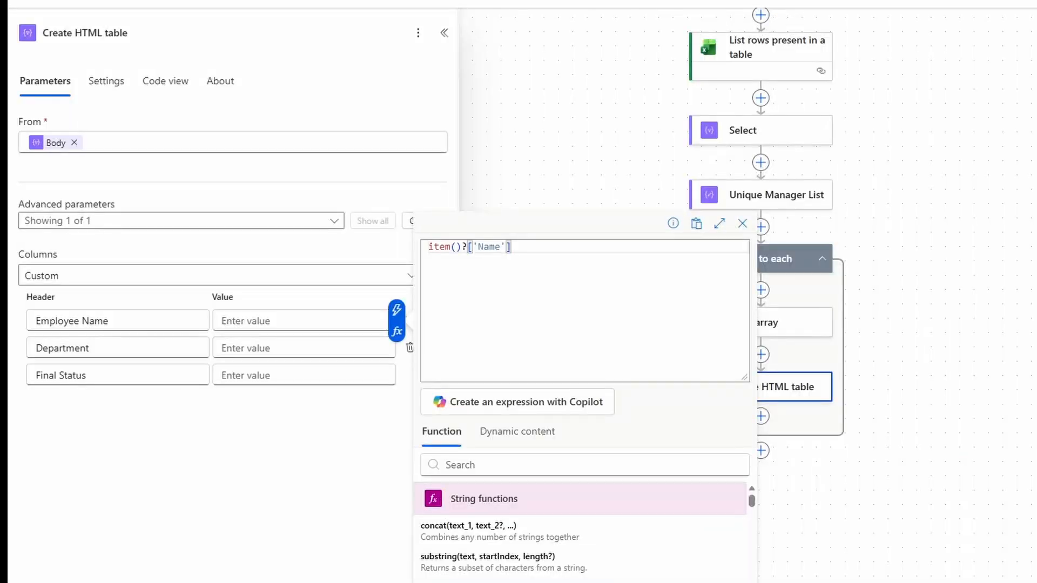
{"action": "left_click", "coordinate": [447, 581]}
- Set the Department column's value to the expression item()?['Department']
{"action": "left_click", "coordinate": [265, 351]}
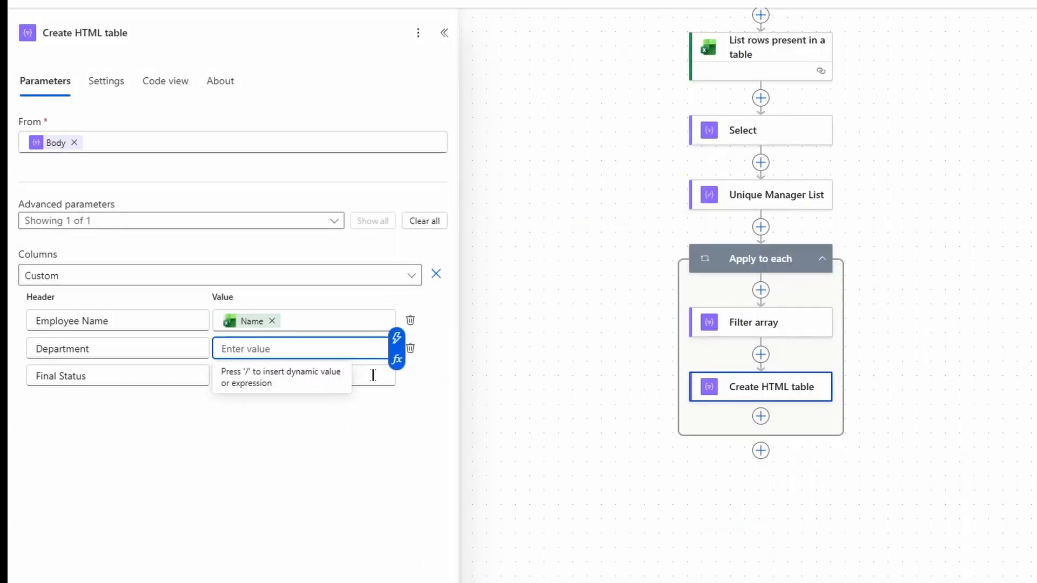
{"action": "left_click", "coordinate": [397, 359]}
{"action": "type", "text": "item()?"}
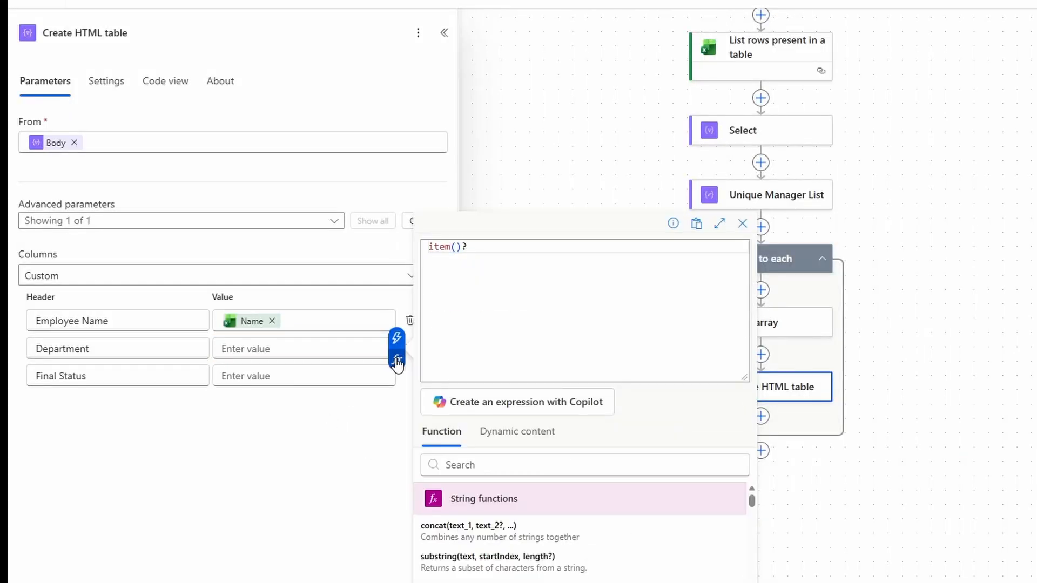
{"action": "type", "text": "['"}
{"action": "type", "text": "Depar"}
- Set the Final Status column's value to the expression item()?['Status']
{"action": "type", "text": "tem()?"}
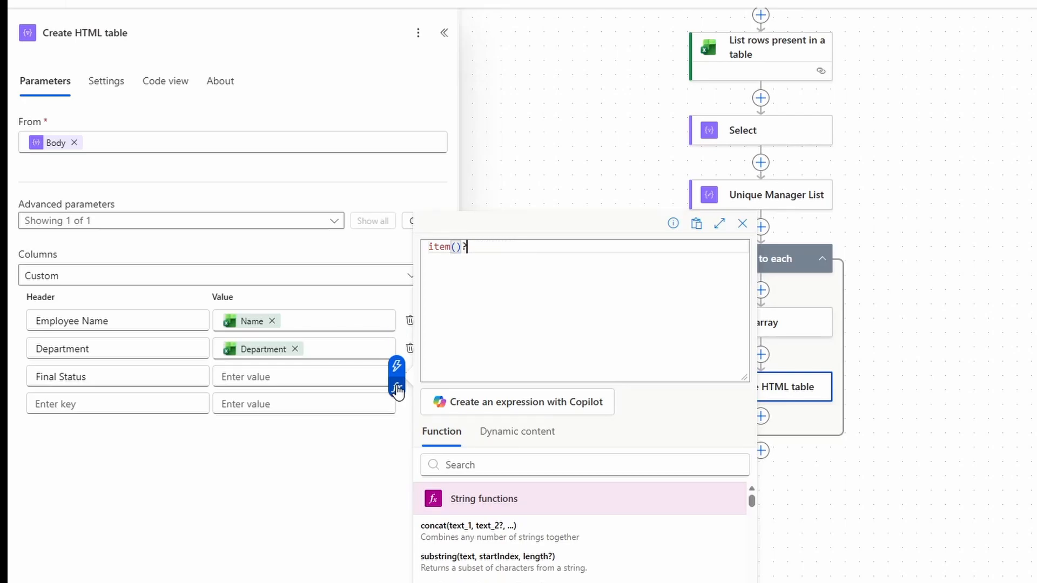
{"action": "type", "text": "['Status"}
{"action": "left_click", "coordinate": [445, 582]}
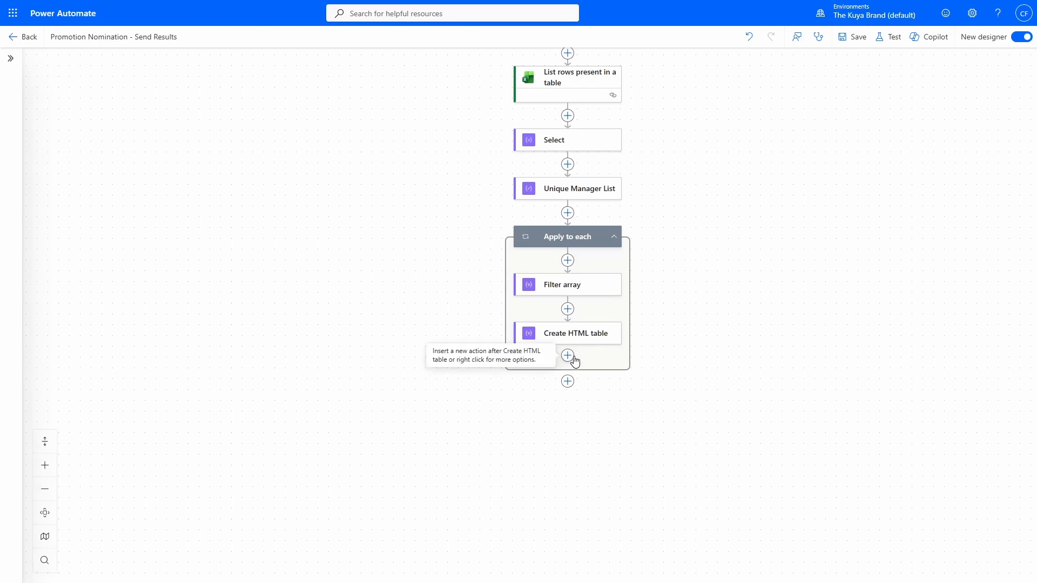
- Add a Compose action after Create HTML table inside the Apply to each loop
{"action": "left_click", "coordinate": [574, 361]}
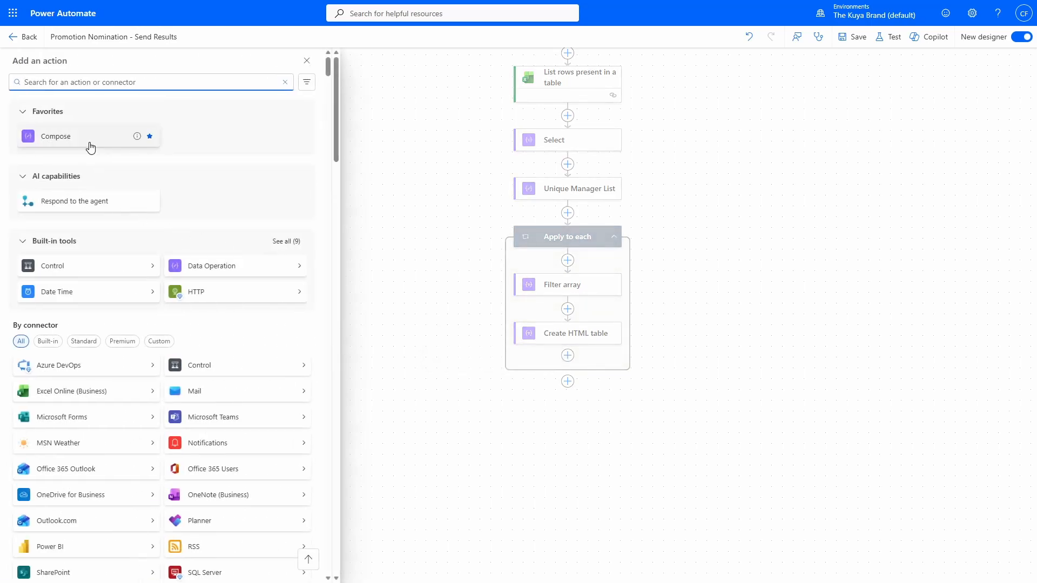
{"action": "left_click", "coordinate": [91, 147]}
{"action": "left_click", "coordinate": [102, 150]}
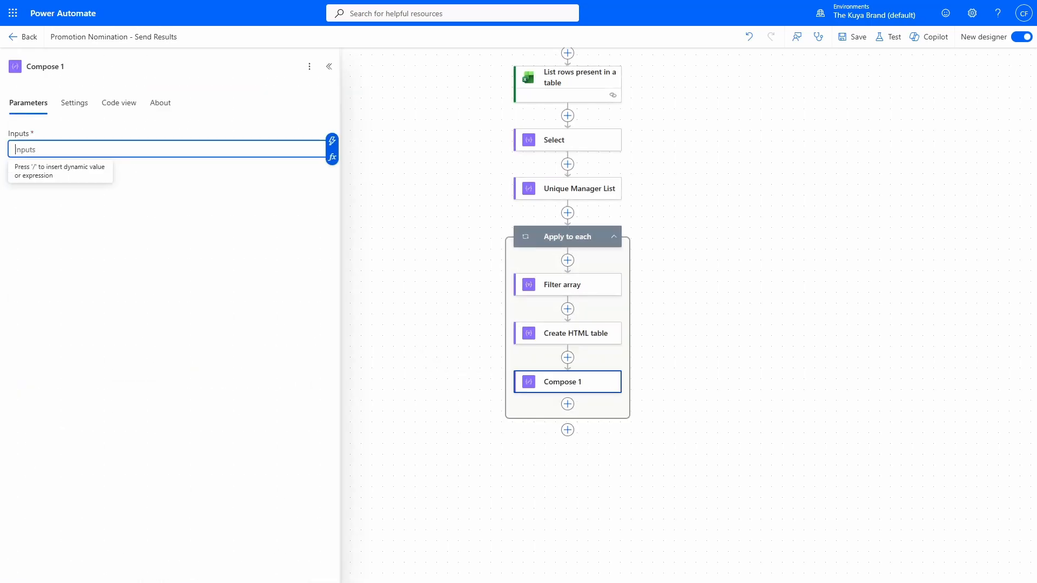
{"action": "left_click", "coordinate": [332, 157]}
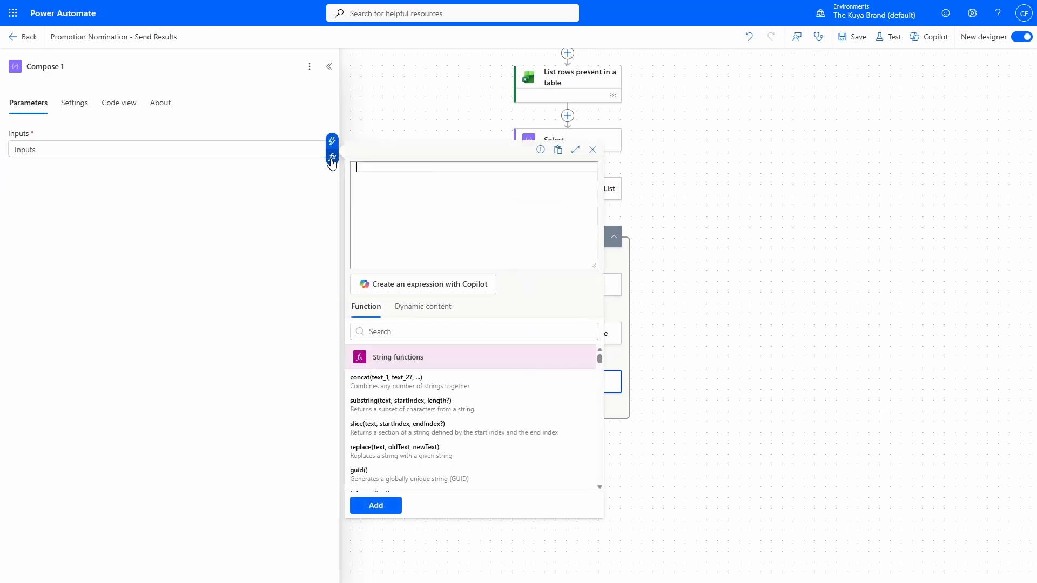
{"action": "left_click", "coordinate": [765, 342]}
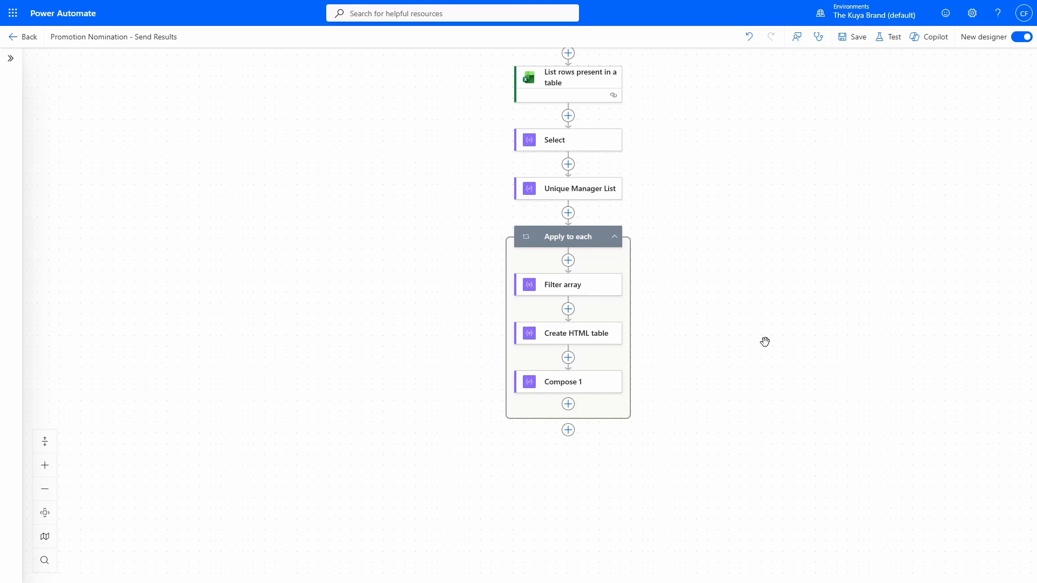
- Start a replace() expression for the Compose 1 Inputs, using the Create HTML table Output as its text argument
{"action": "left_click", "coordinate": [586, 382]}
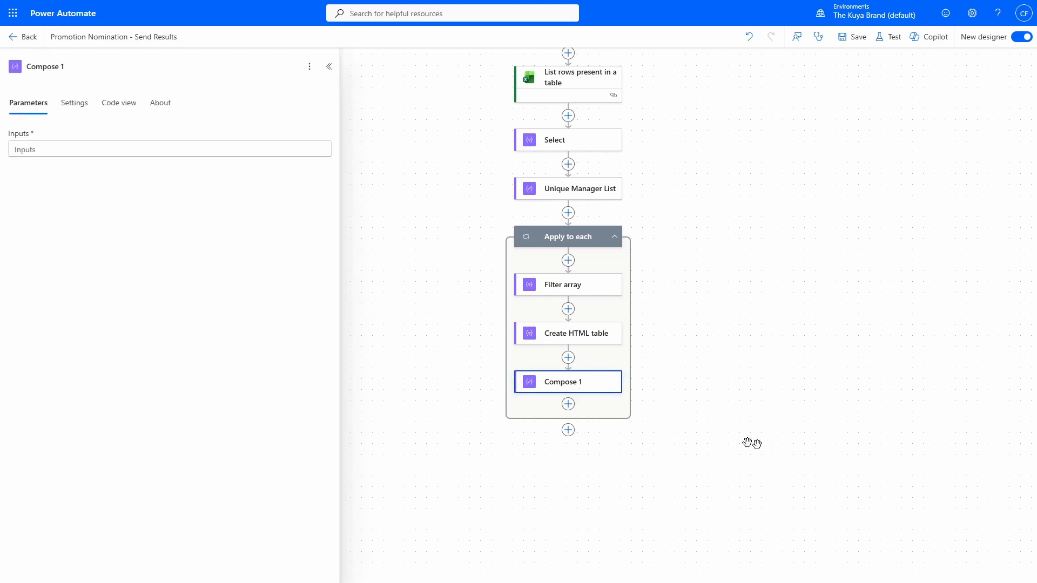
{"action": "left_click", "coordinate": [318, 150]}
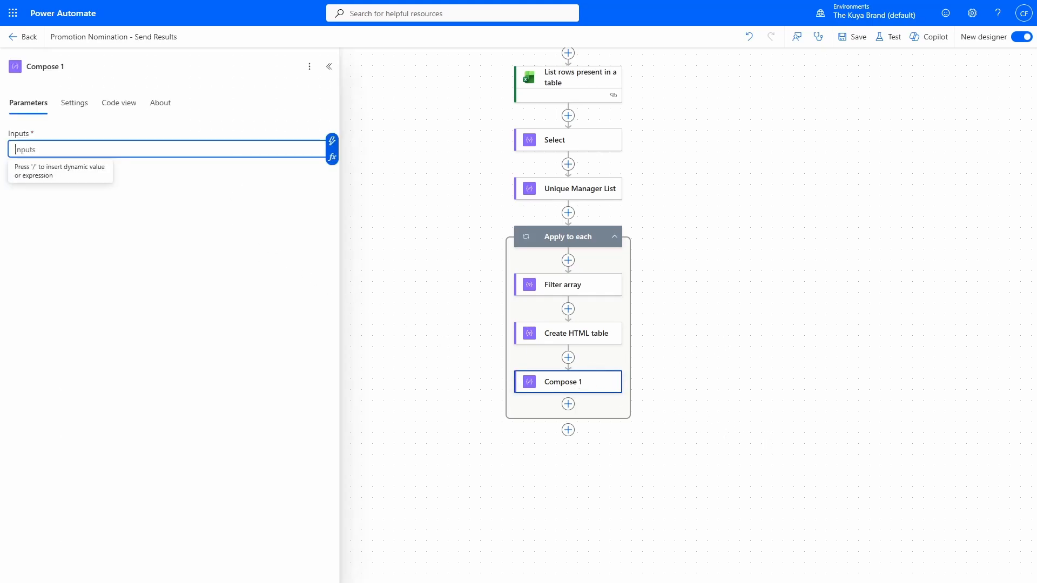
{"action": "left_click", "coordinate": [332, 158]}
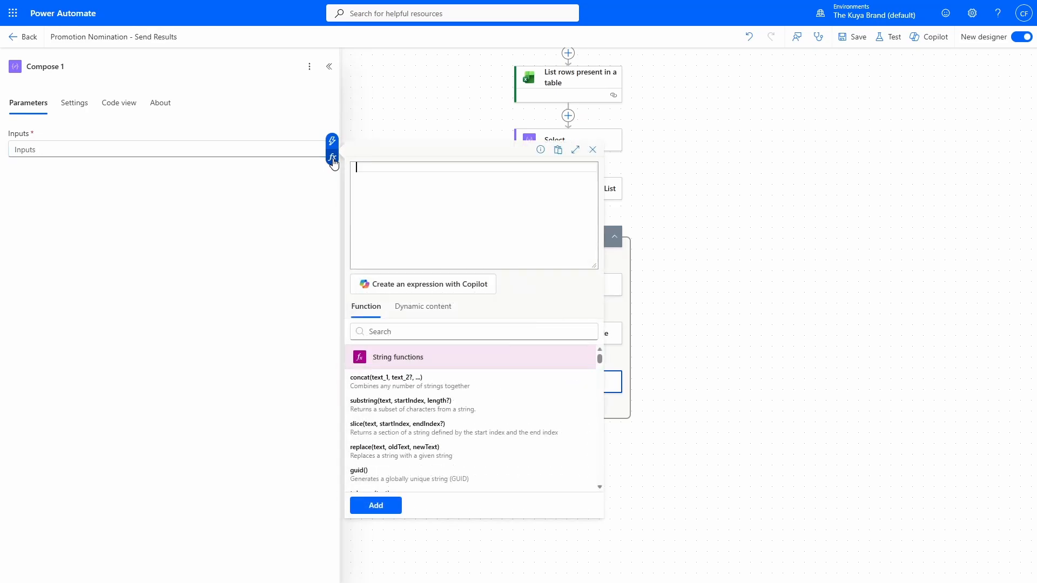
{"action": "type", "text": "replace("}
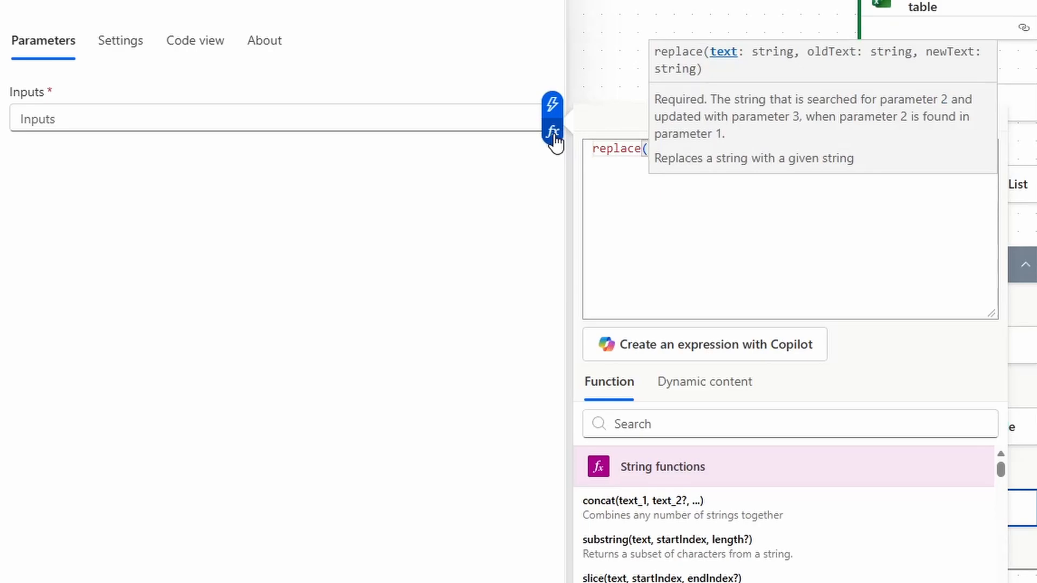
{"action": "left_click", "coordinate": [731, 397]}
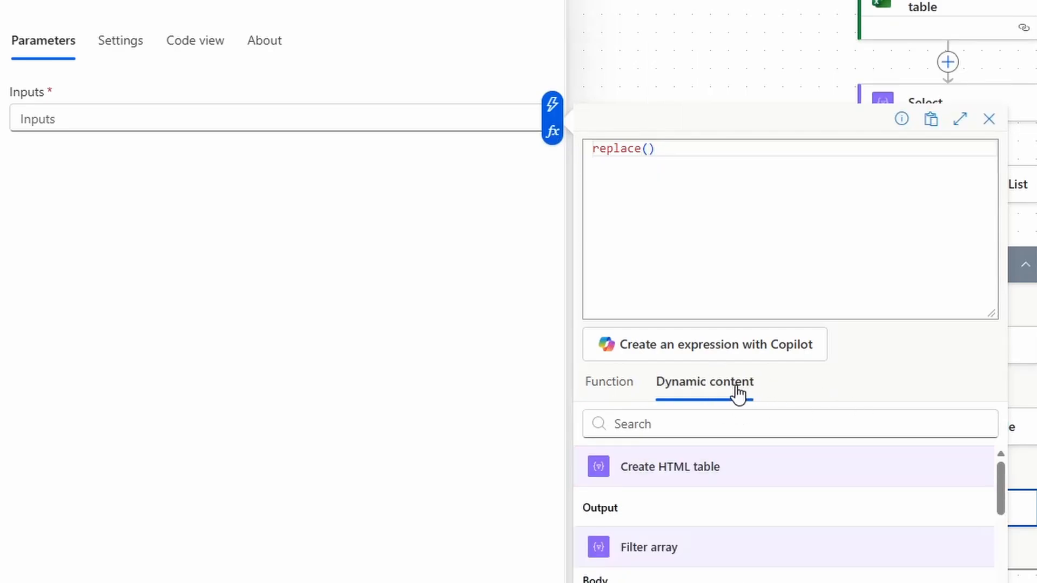
{"action": "left_click", "coordinate": [666, 526]}
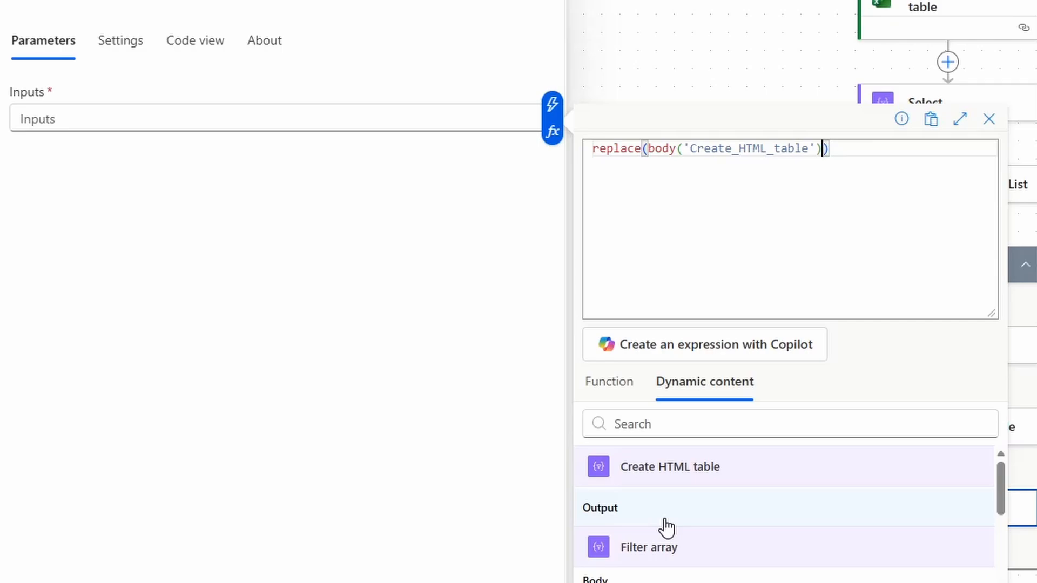
- Complete the replace() arguments with '&lt;' as the old text and '<' as the new text
{"action": "type", "text": ","}
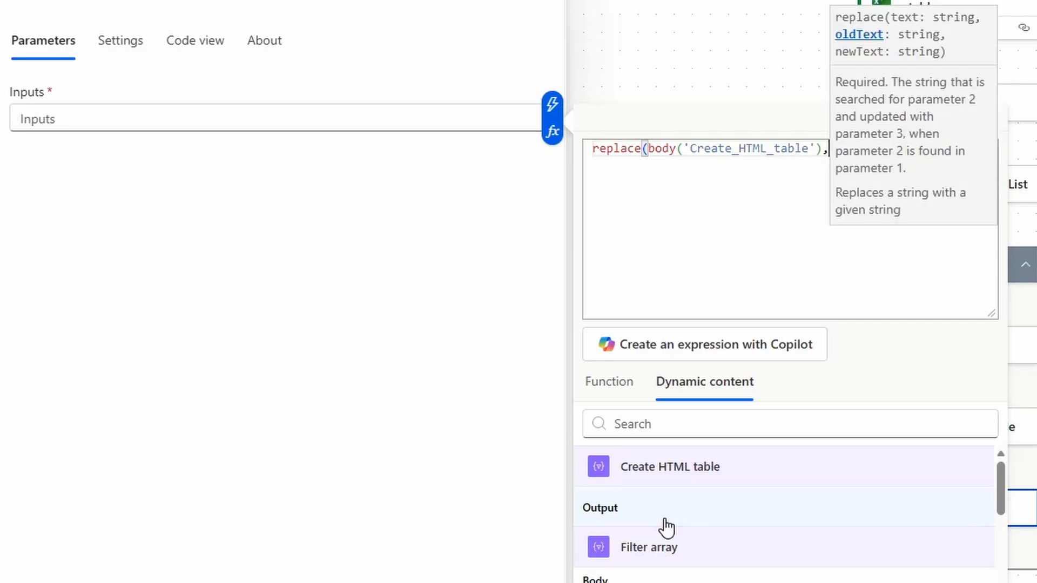
{"action": "type", "text": "'&lt;'"}
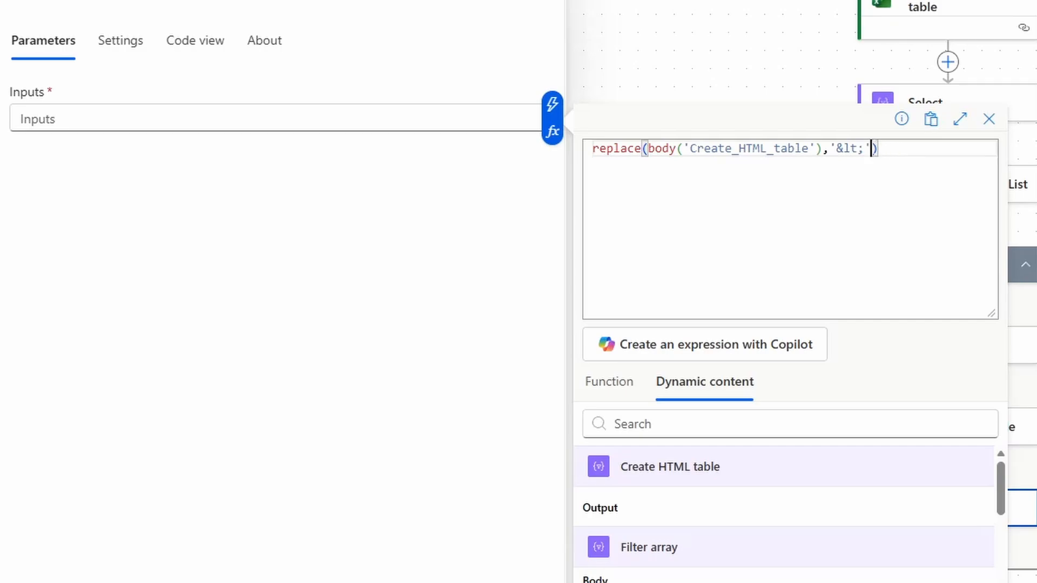
{"action": "key", "text": "Left"}
{"action": "key", "text": "Right"}
{"action": "type", "text": ","}
{"action": "type", "text": "'<'"}
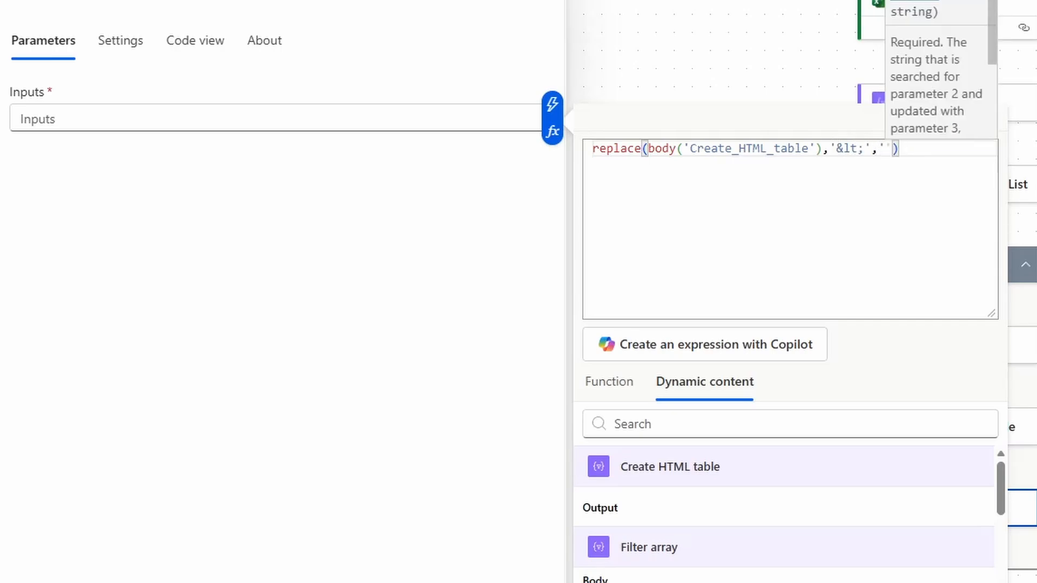
{"action": "left_click_drag", "start_coordinate": [836, 148], "coordinate": [892, 149]}
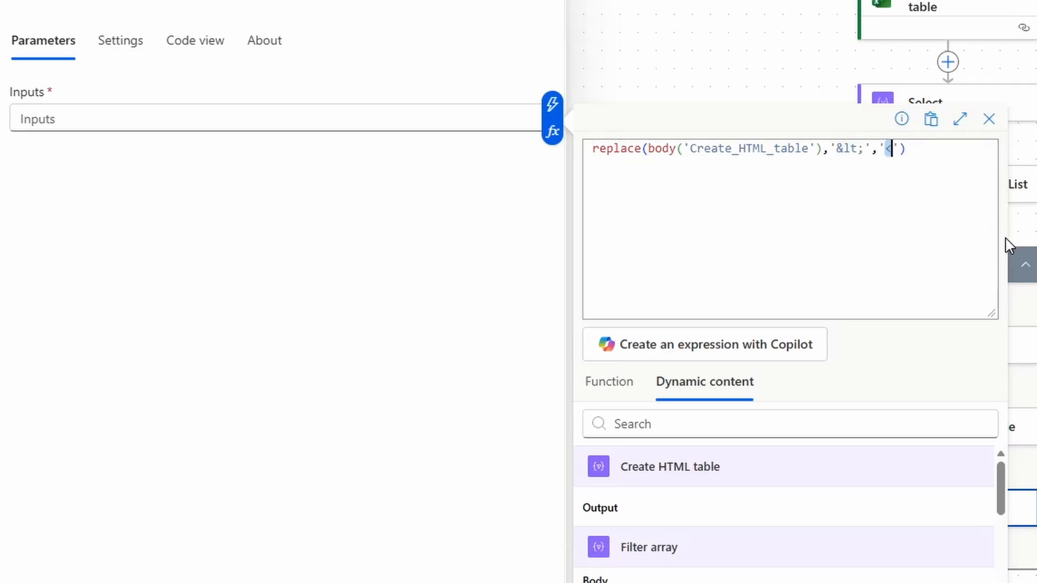
- Wrap the expression in a second replace() with '&gt' as the old text and '>' as the new text
{"action": "key", "text": "Home"}
{"action": "type", "text": "replace"}
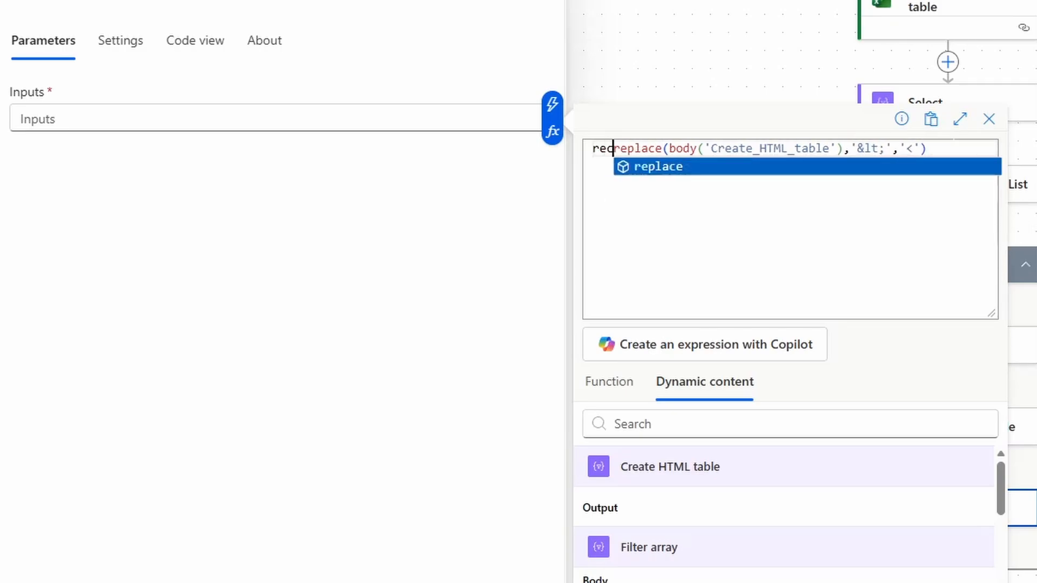
{"action": "type", "text": "("}
{"action": "key", "text": "End"}
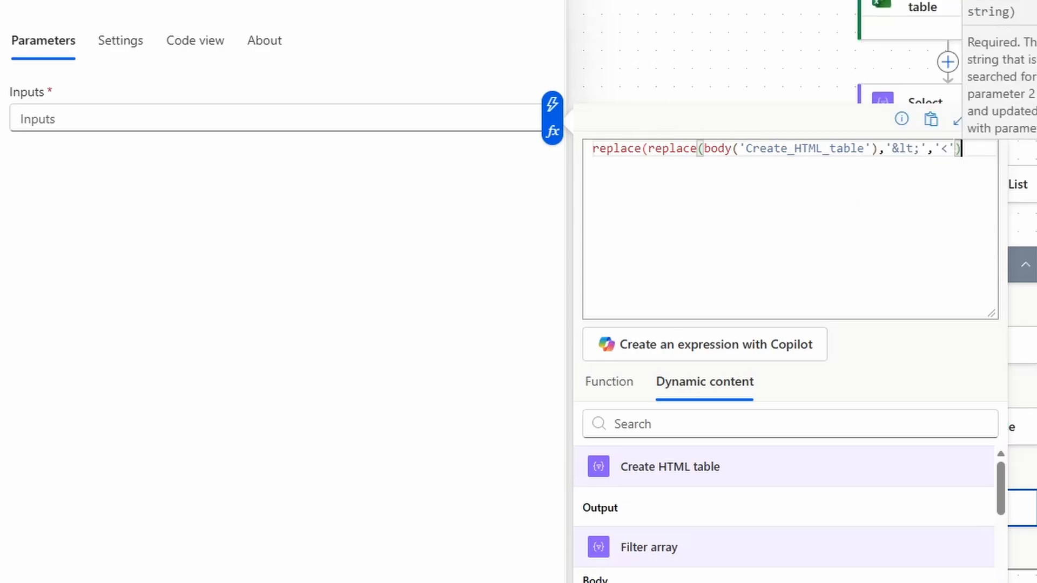
{"action": "type", "text": ","}
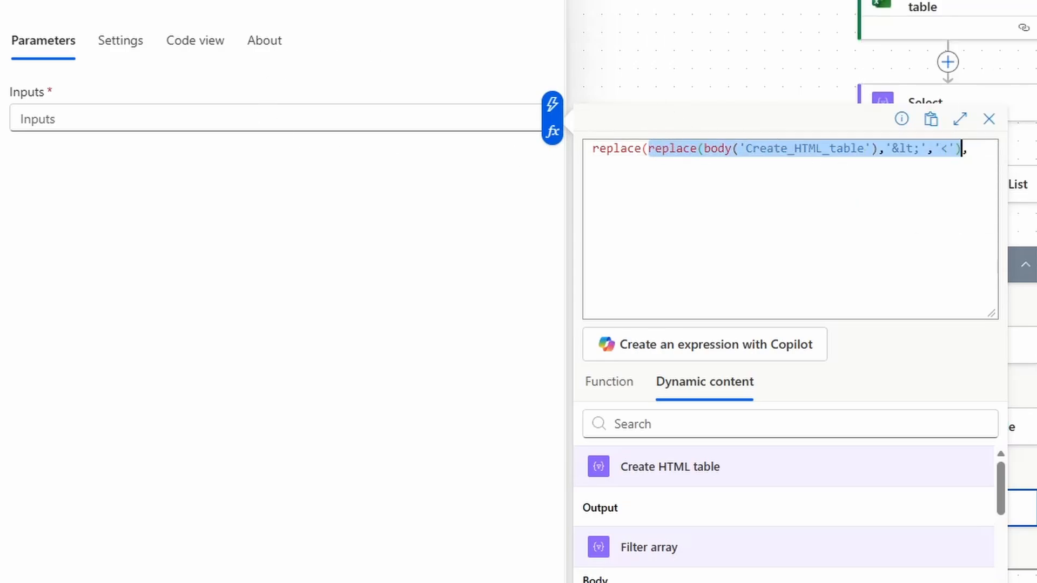
{"action": "left_click", "coordinate": [968, 148]}
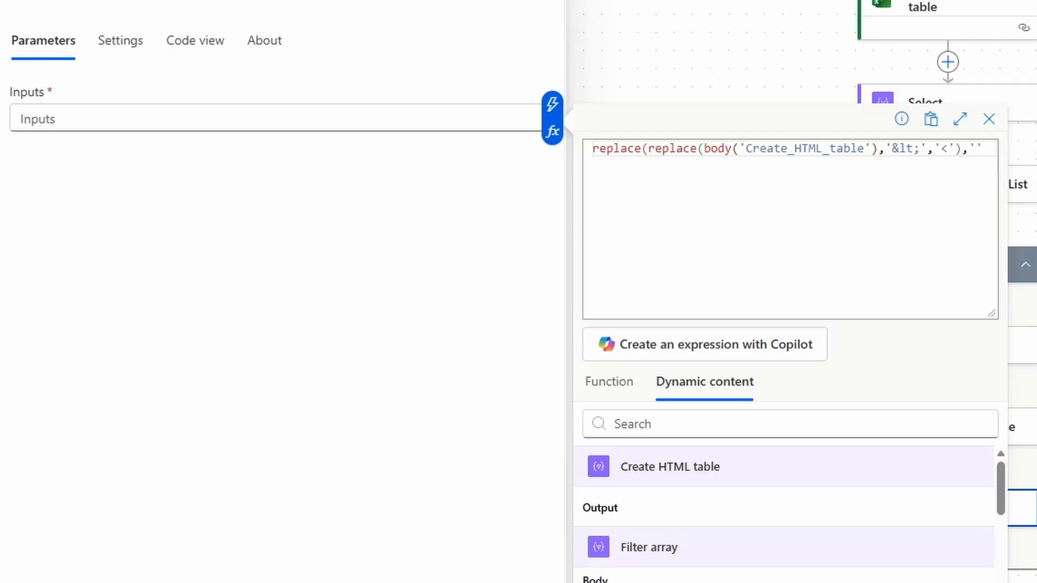
{"action": "type", "text": "'&"}
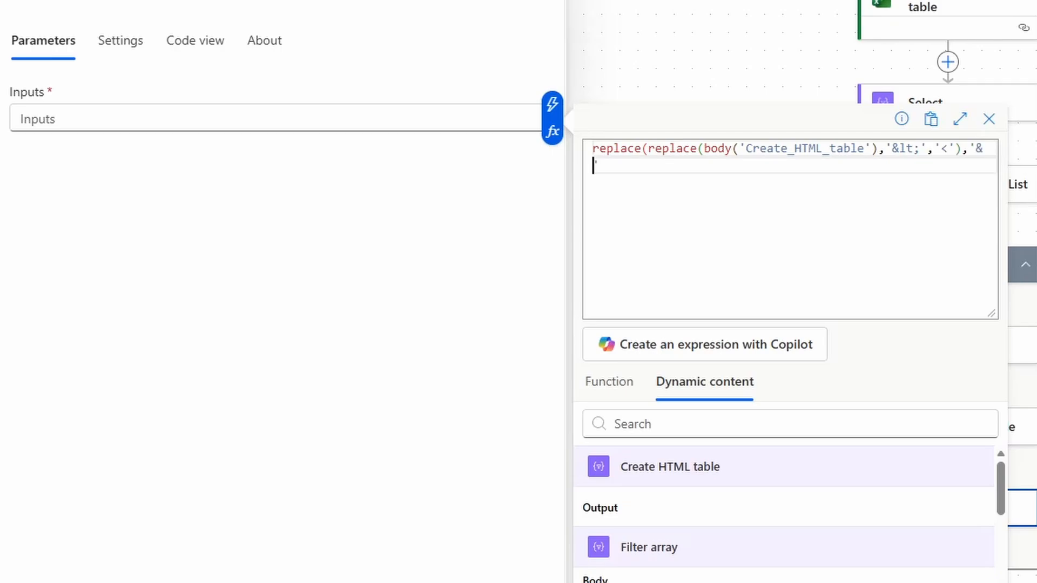
{"action": "type", "text": "gt','"}
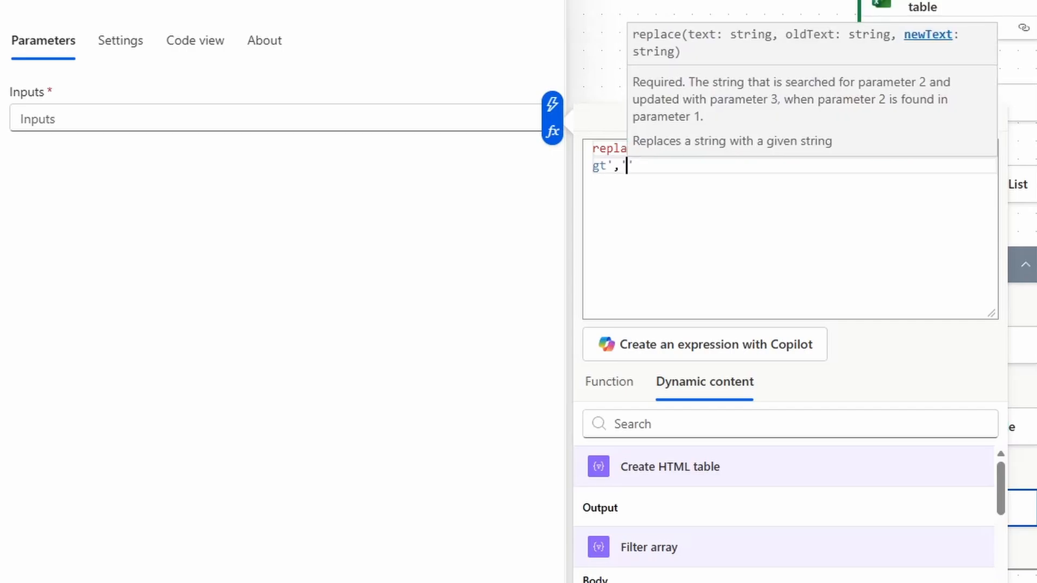
{"action": "type", "text": ">')"}
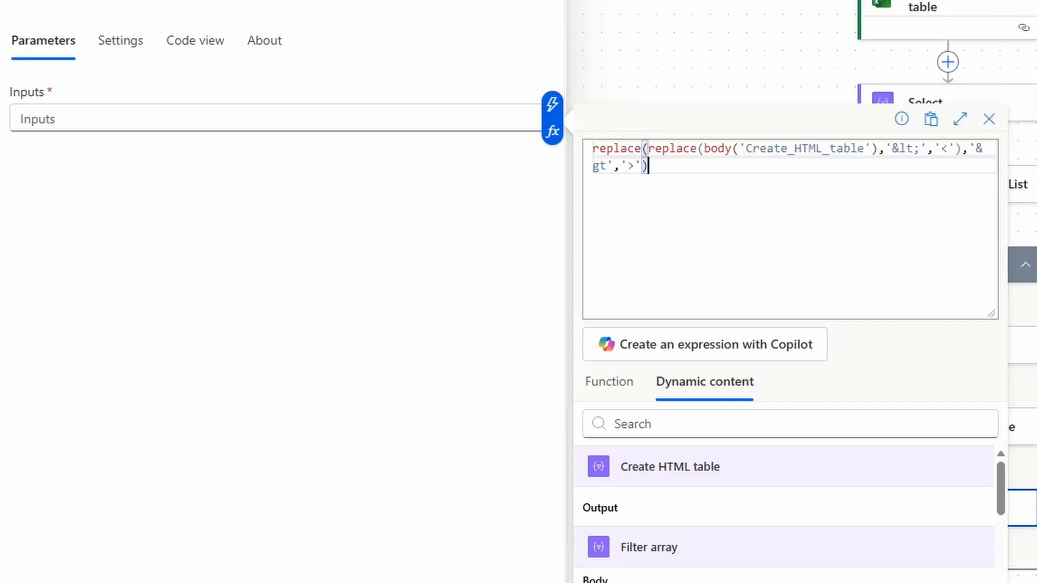
- Nest the whole expression as the text argument of a third replace() function
{"action": "key", "text": "shift+Up"}
{"action": "key", "text": "Left"}
{"action": "key", "text": "Home"}
{"action": "type", "text": "replace("}
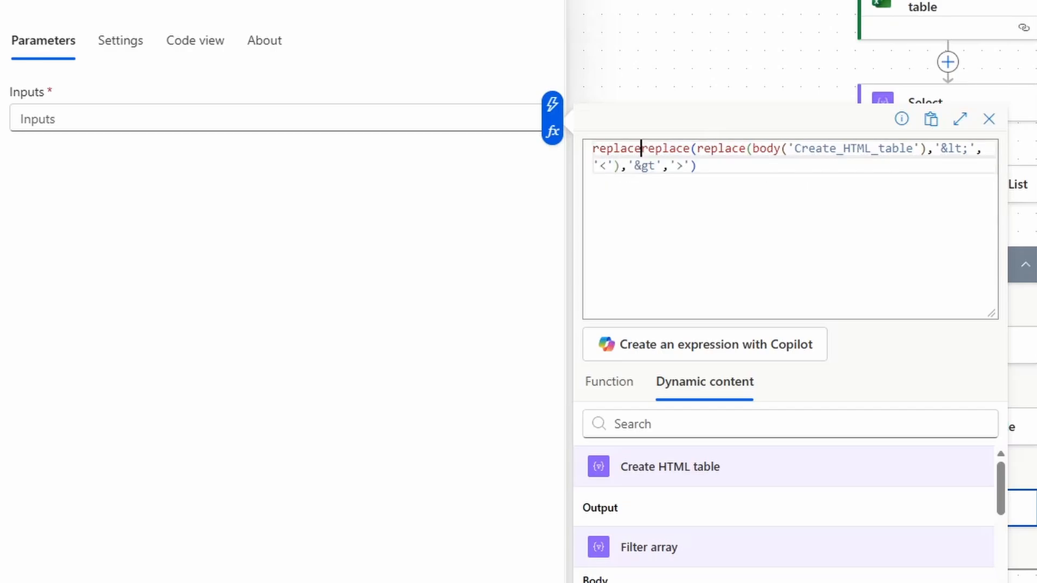
{"action": "key", "text": "Down"}
{"action": "key", "text": "End"}
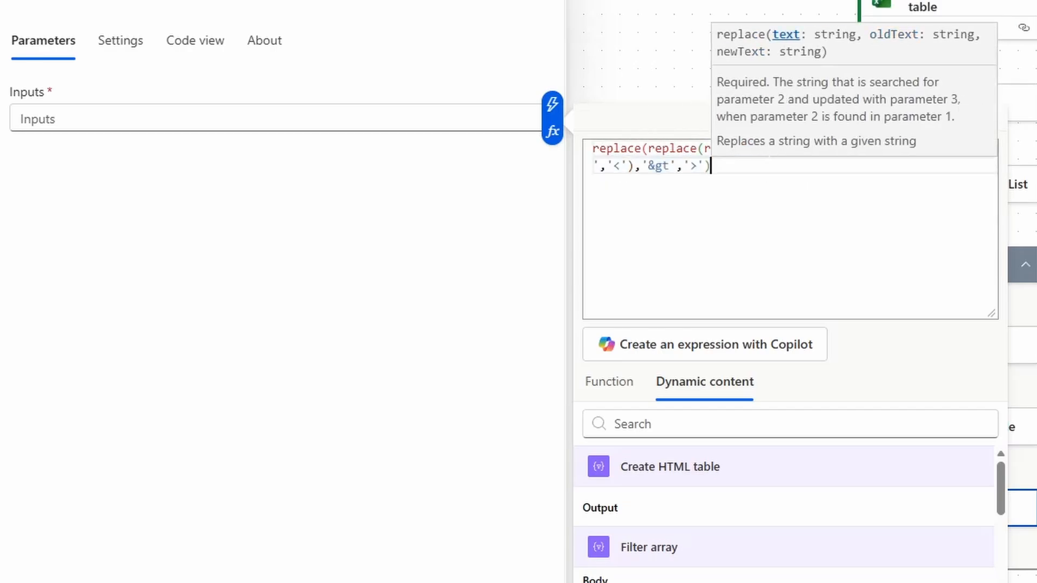
{"action": "type", "text": ","}
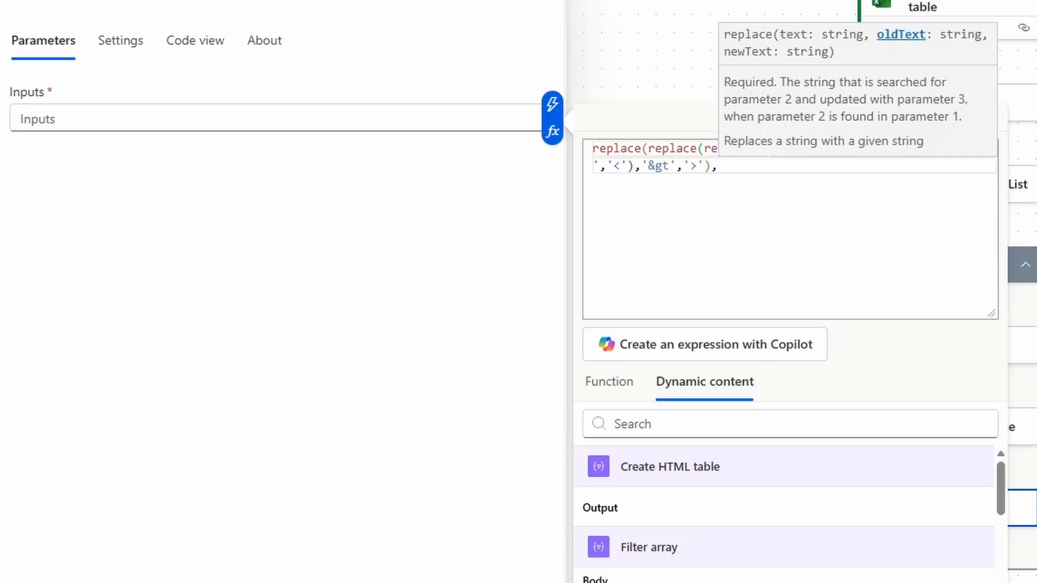
- Complete the outermost replace() with '&quot;' as the old text and '"' as the new text
{"action": "type", "text": "'>'),'"}
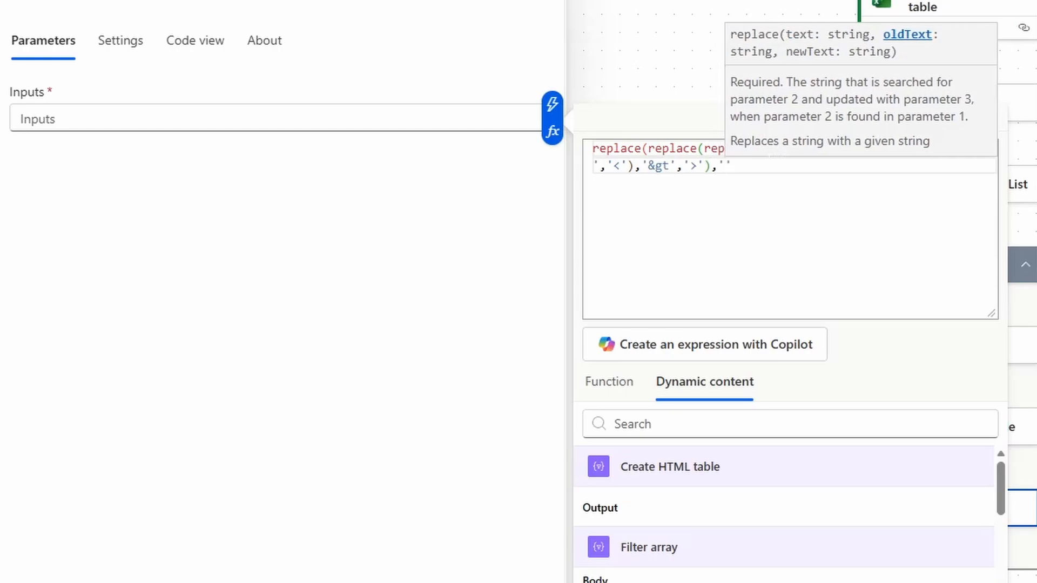
{"action": "type", "text": "&quo"}
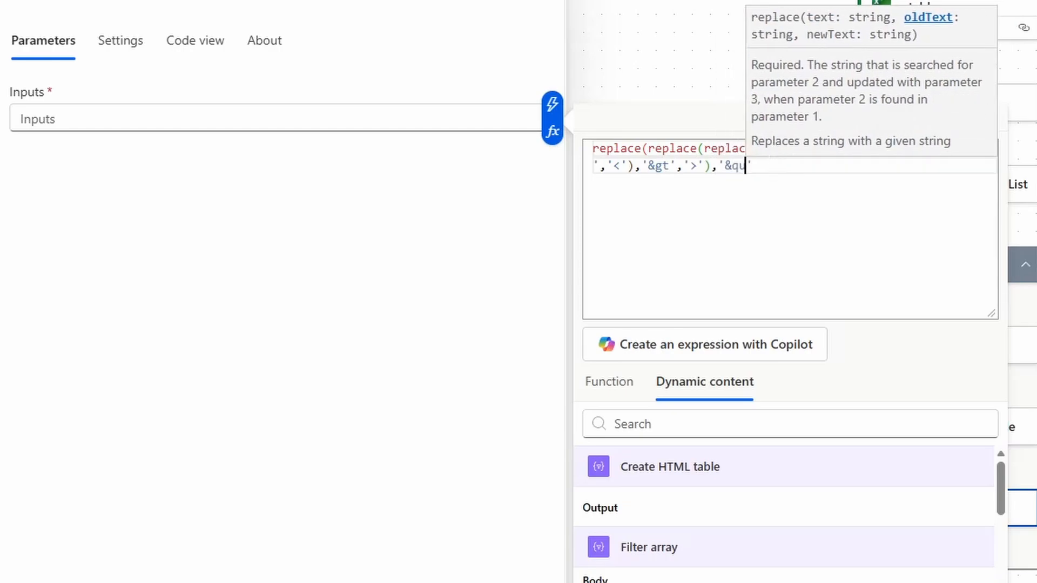
{"action": "type", "text": "t;"}
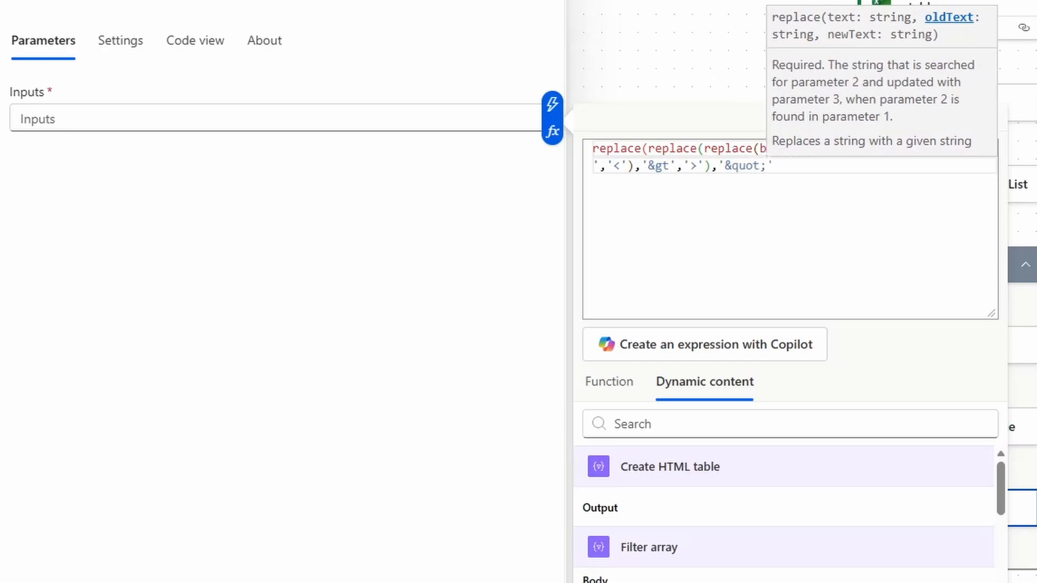
{"action": "key", "text": "Right"}
{"action": "type", "text": ","}
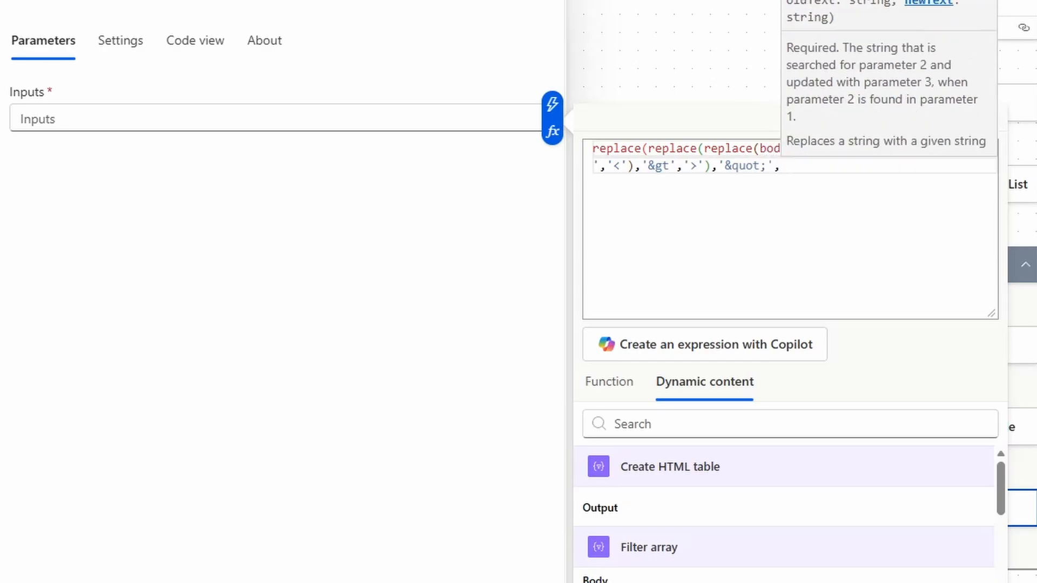
{"action": "type", "text": "'"}
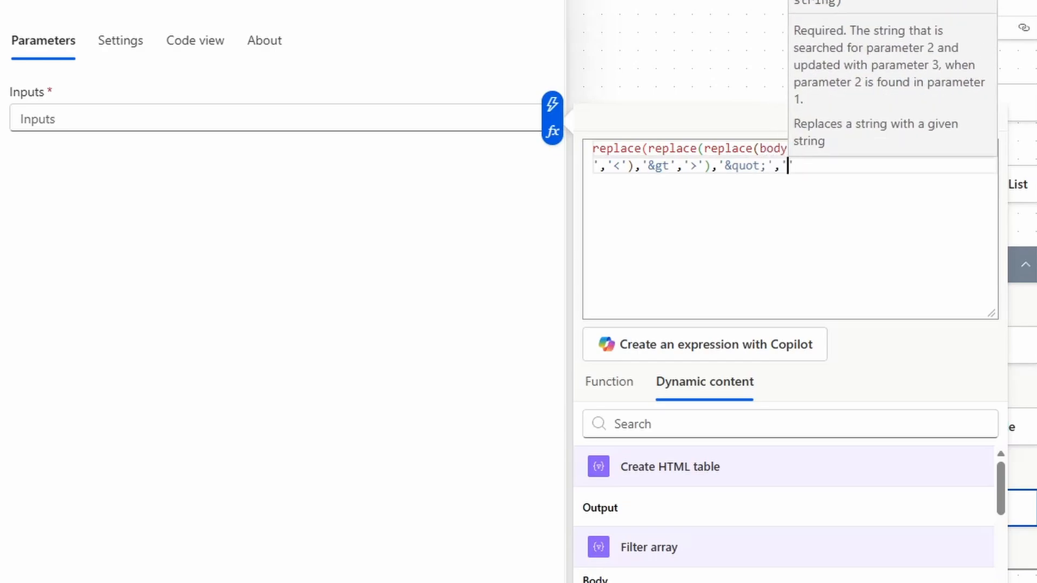
{"action": "type", "text": "\""}
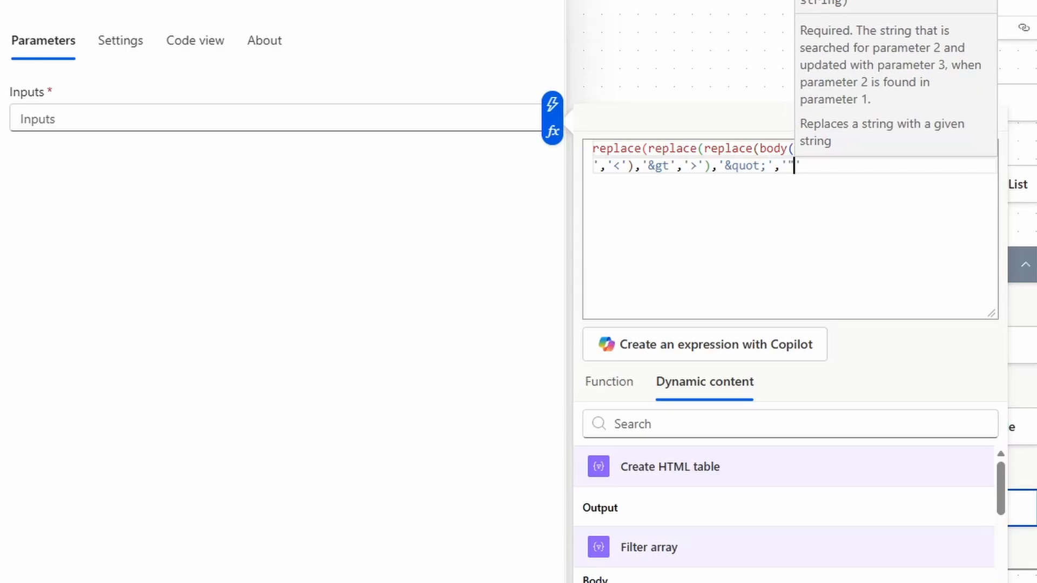
{"action": "key", "text": "Right"}
{"action": "type", "text": ")"}
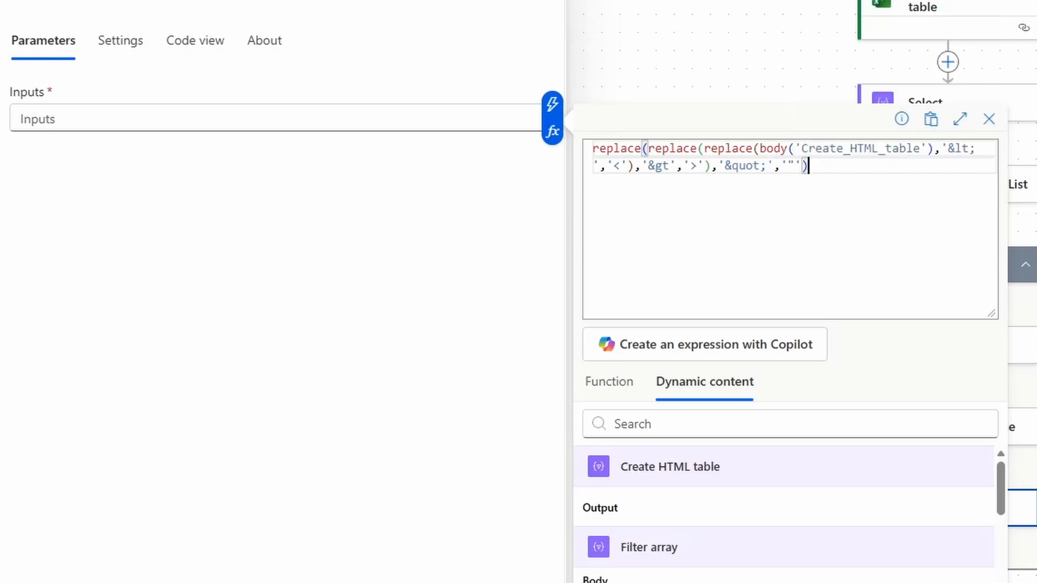
{"action": "left_click_drag", "start_coordinate": [724, 164], "coordinate": [795, 167]}
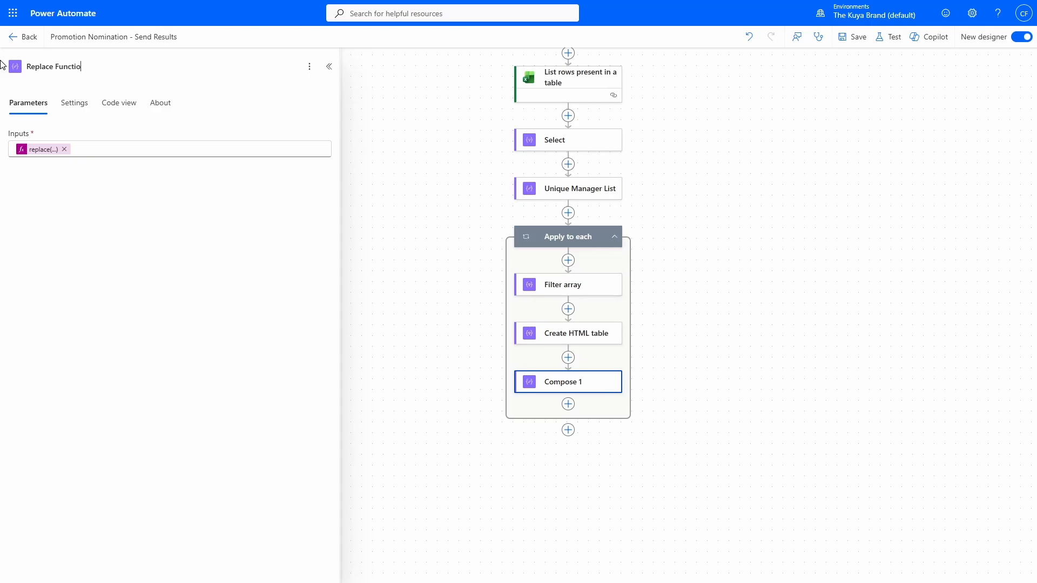
- Add an Office 365 Outlook Send an email (V2) action after Replace Function inside the Apply to each loop
{"action": "left_click", "coordinate": [568, 405]}
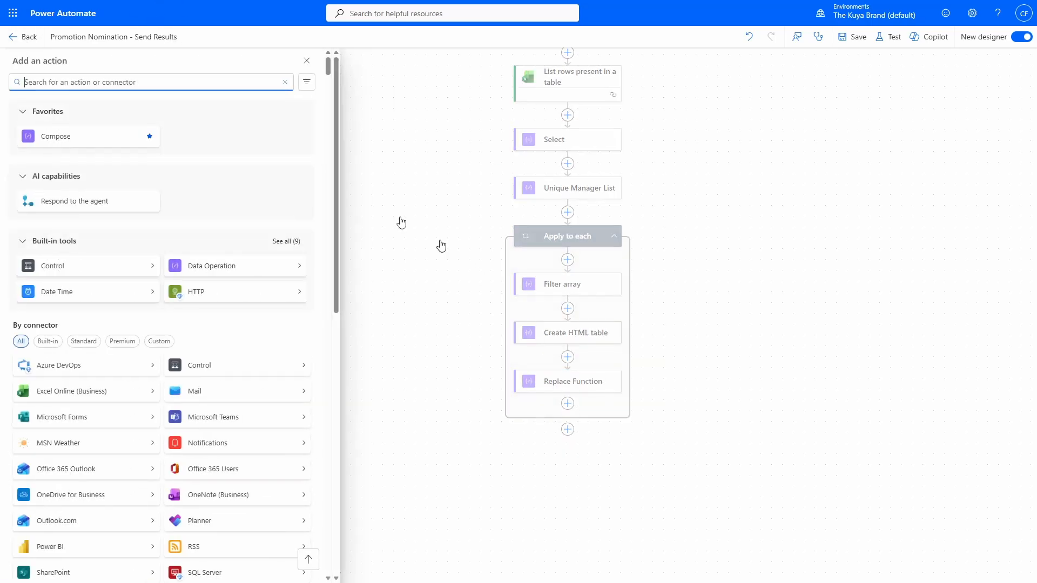
{"action": "type", "text": "send an email"}
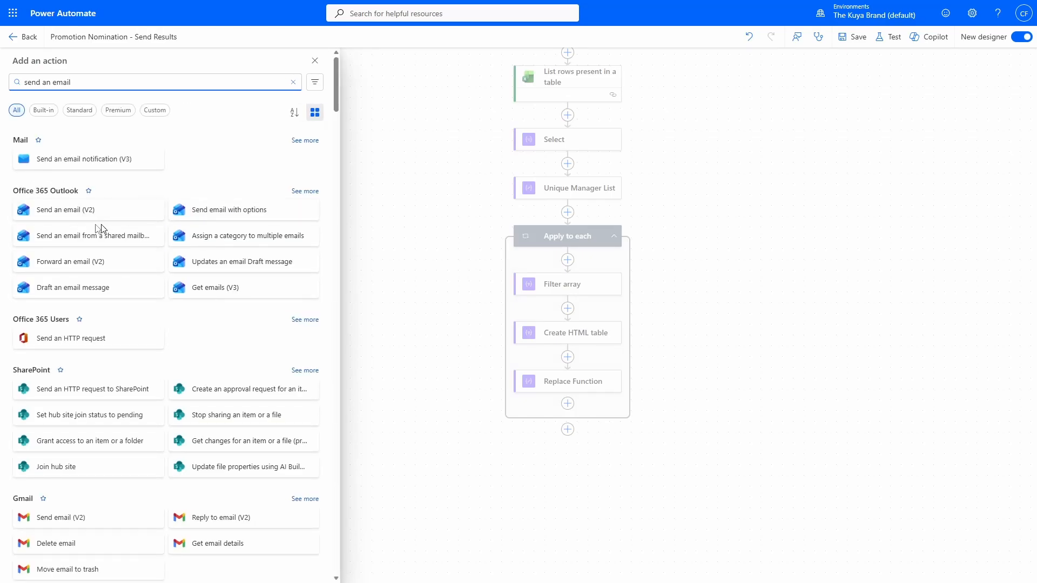
{"action": "left_click", "coordinate": [130, 216]}
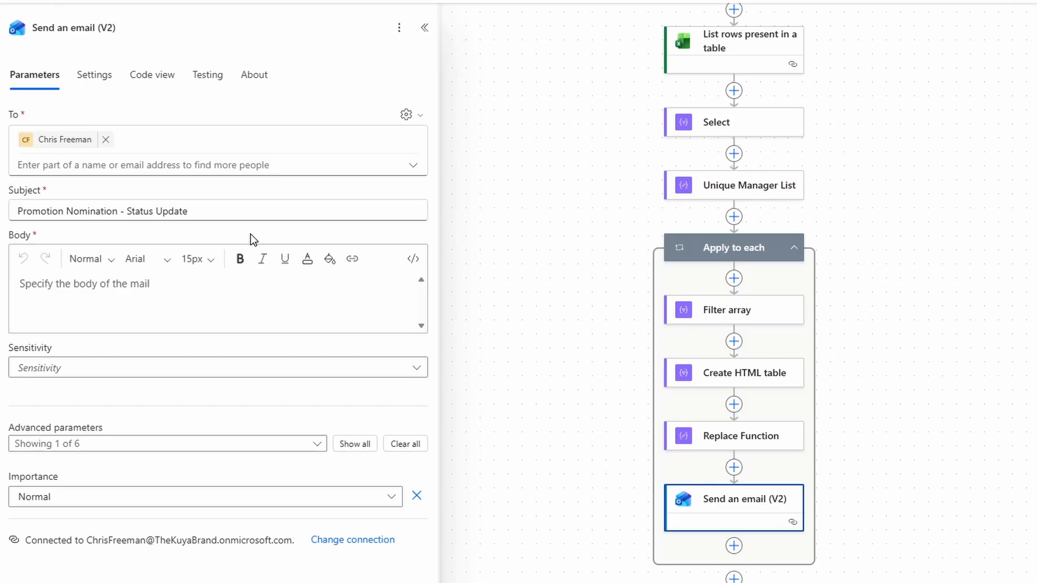
- Start the email body with "Manager Email:" followed by the Apply to each loop's Current item
{"action": "left_click", "coordinate": [235, 308]}
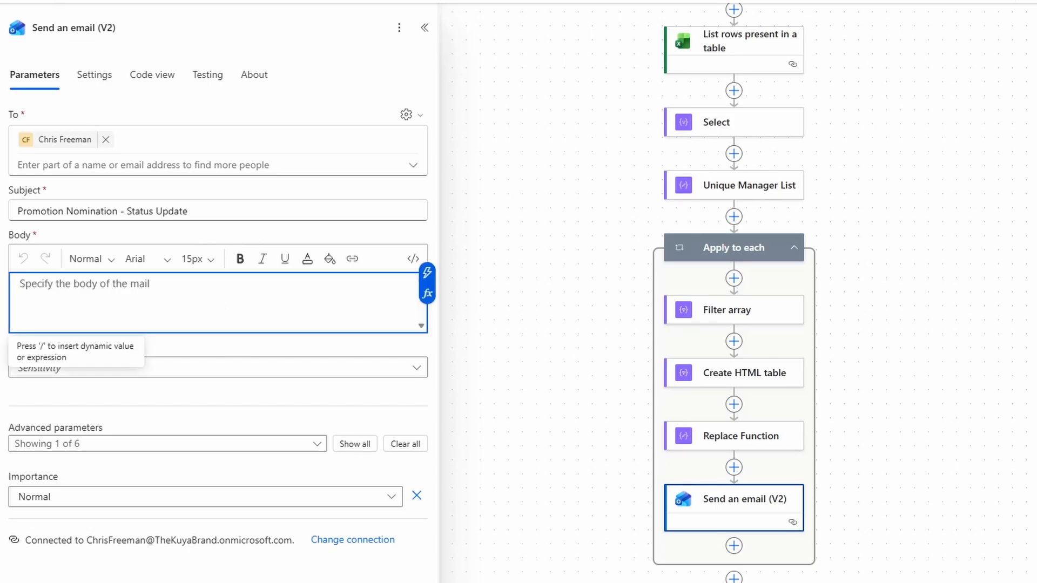
{"action": "type", "text": "Manager Email:"}
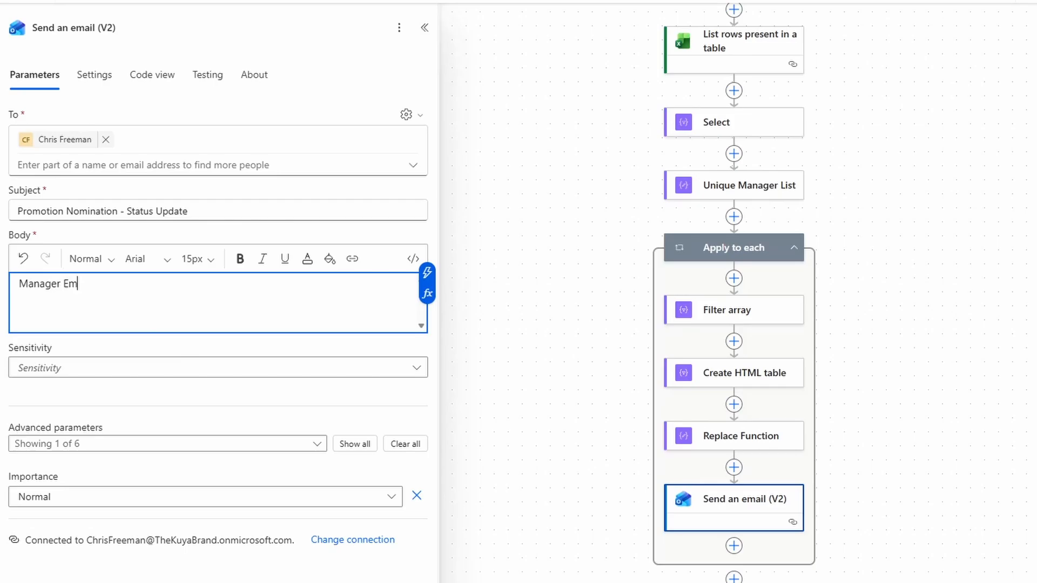
{"action": "left_click", "coordinate": [428, 278]}
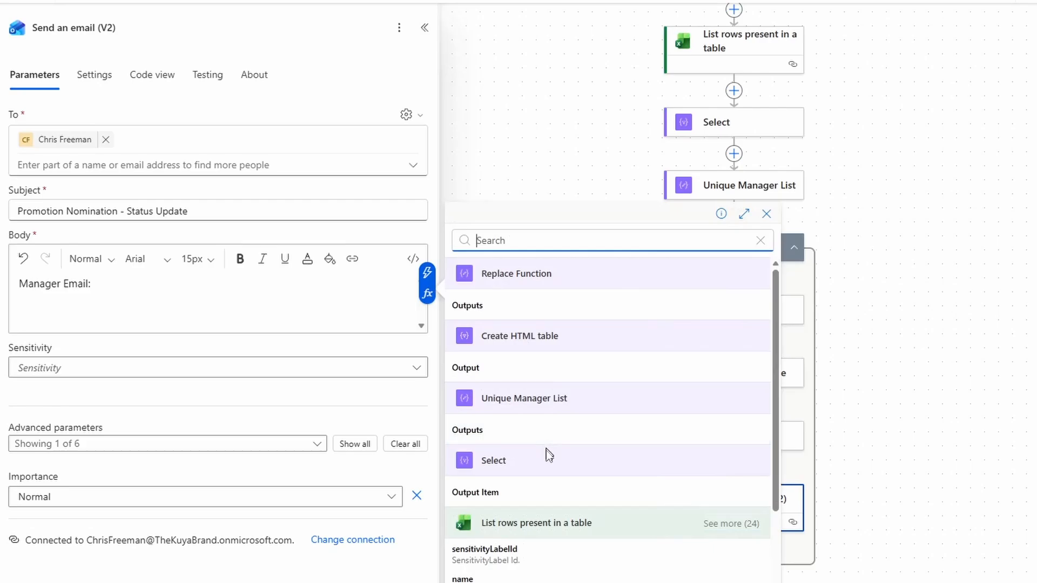
{"action": "scroll", "coordinate": [548, 456], "scroll_direction": "down", "scroll_amount": 3}
{"action": "scroll", "coordinate": [548, 456], "scroll_direction": "up", "scroll_amount": 3}
{"action": "scroll", "coordinate": [548, 456], "scroll_direction": "down", "scroll_amount": 6}
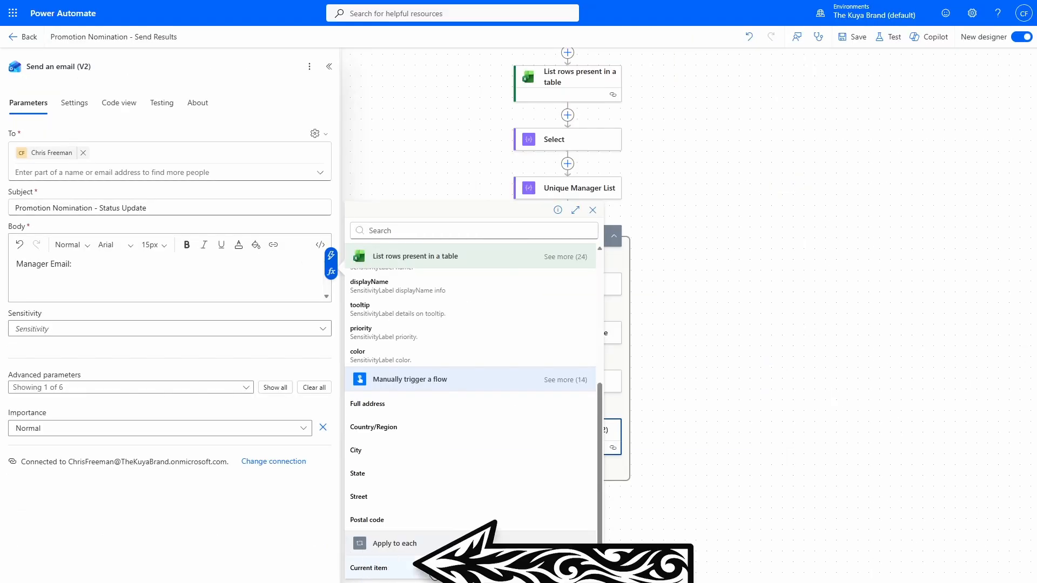
{"action": "left_click", "coordinate": [435, 574]}
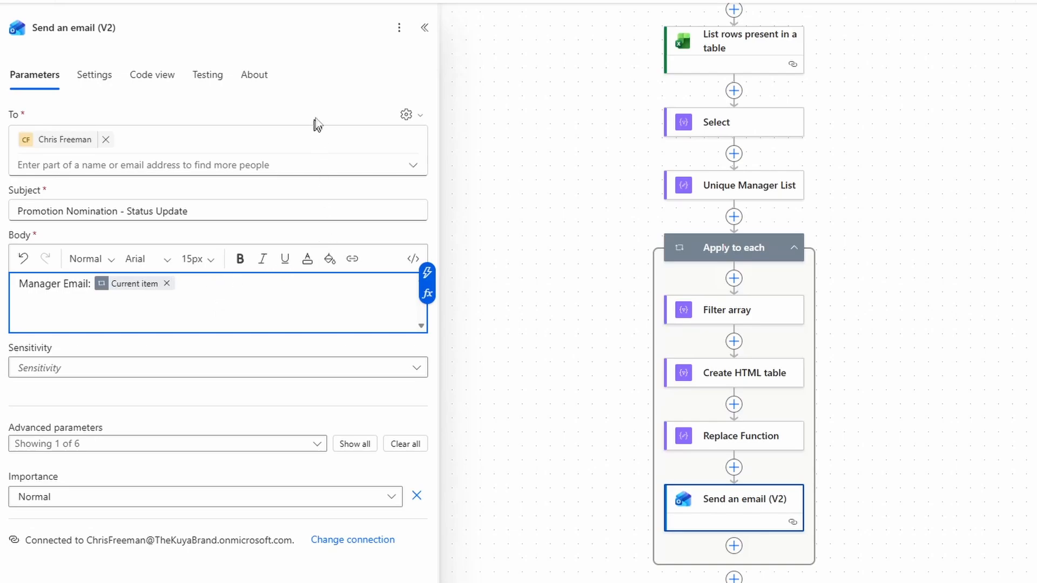
- Try replacing the fixed To recipient with the Apply to each loop's Current item as dynamic content
{"action": "left_click", "coordinate": [407, 120]}
{"action": "left_click", "coordinate": [412, 142]}
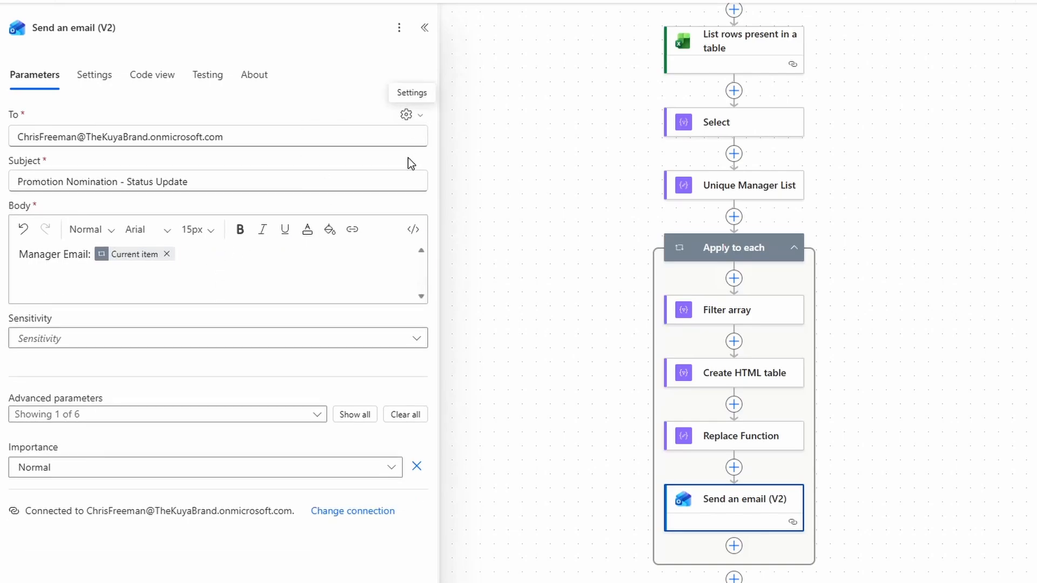
{"action": "left_click_drag", "start_coordinate": [410, 138], "coordinate": [5, 146]}
{"action": "key", "text": "BackSpace"}
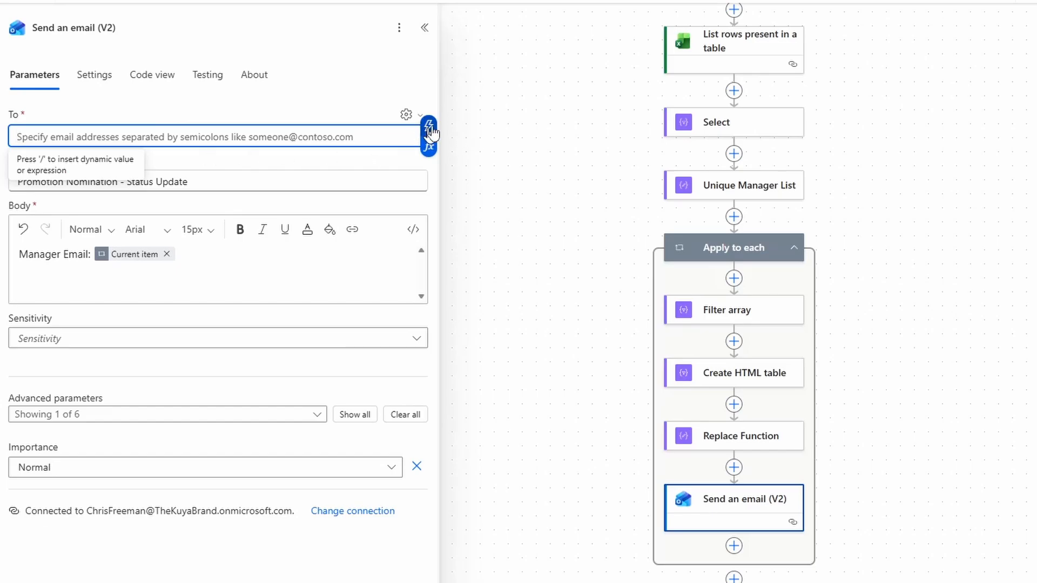
{"action": "key", "text": "slash"}
{"action": "scroll", "coordinate": [560, 394], "scroll_direction": "down", "scroll_amount": 1}
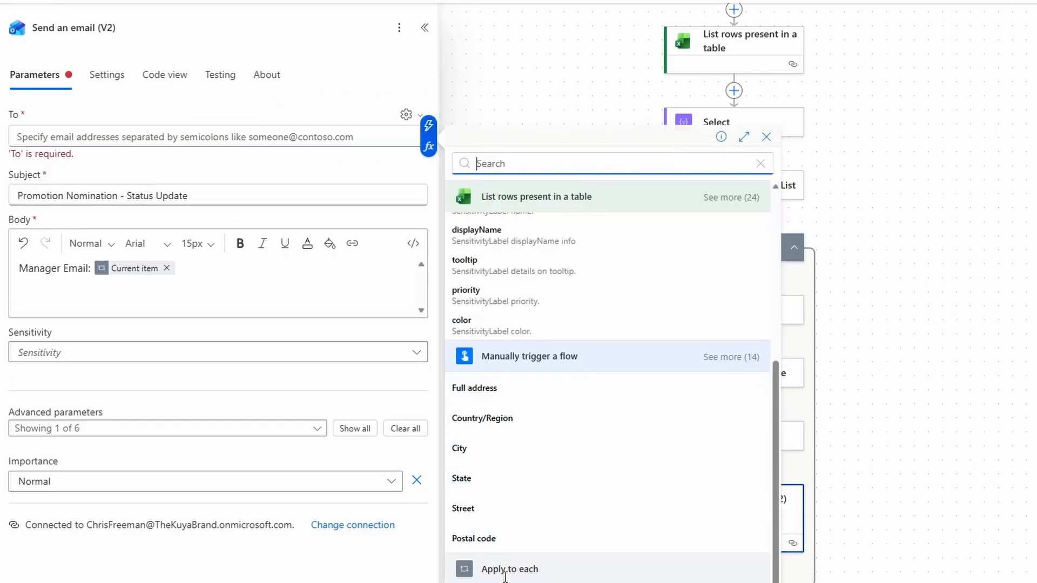
{"action": "left_click", "coordinate": [510, 573]}
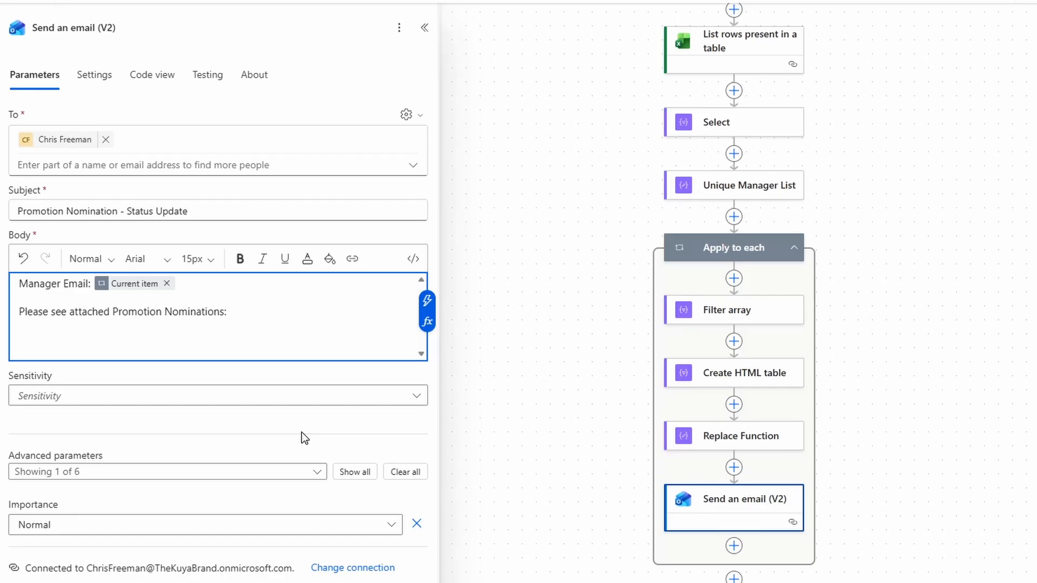
- Insert the Replace Function Outputs on a new line below "Please see attached Promotion Nominations:" in the email body
{"action": "key", "text": "Return"}
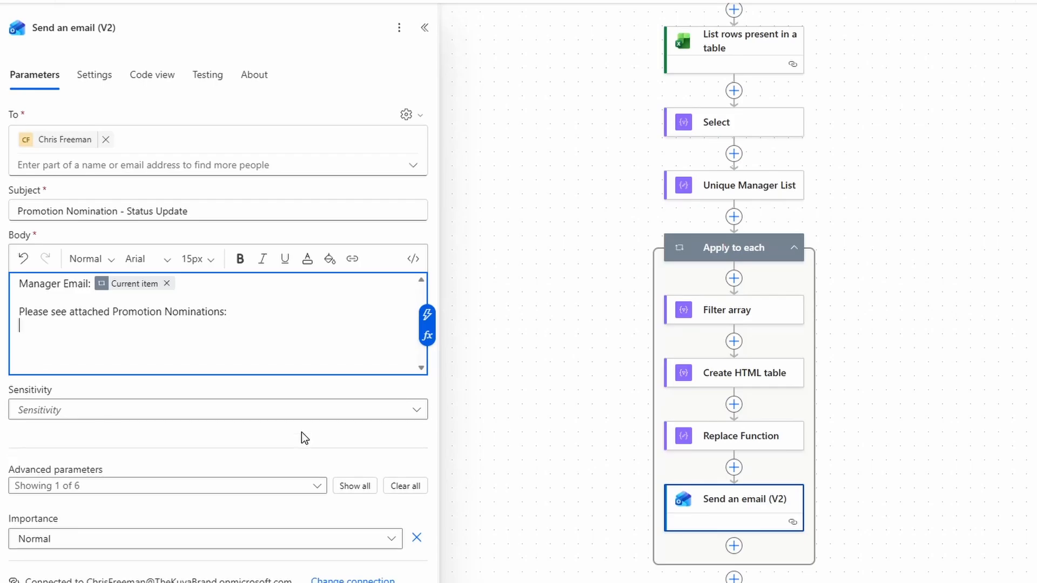
{"action": "left_click", "coordinate": [426, 318]}
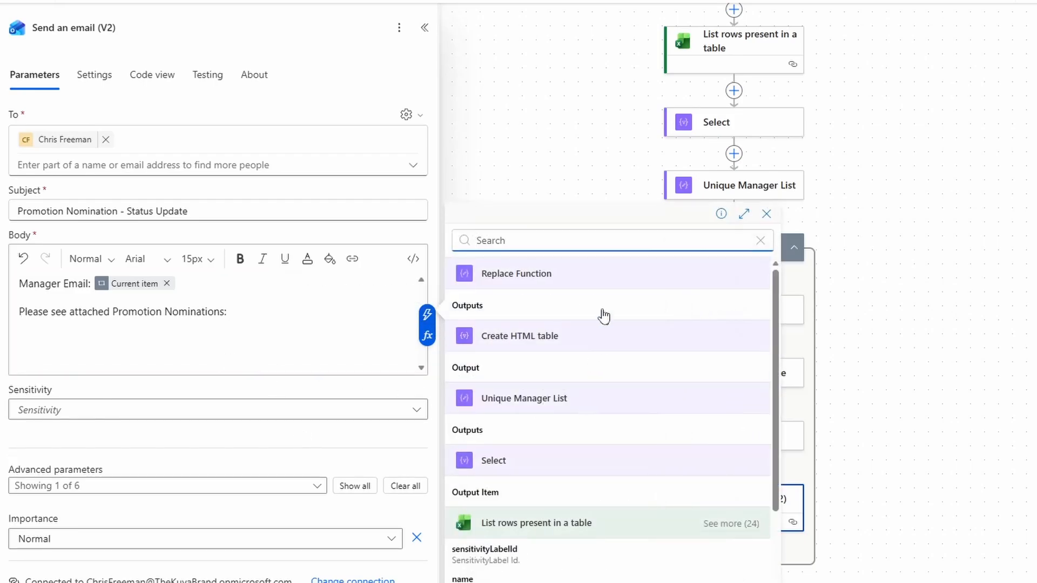
{"action": "left_click", "coordinate": [508, 308]}
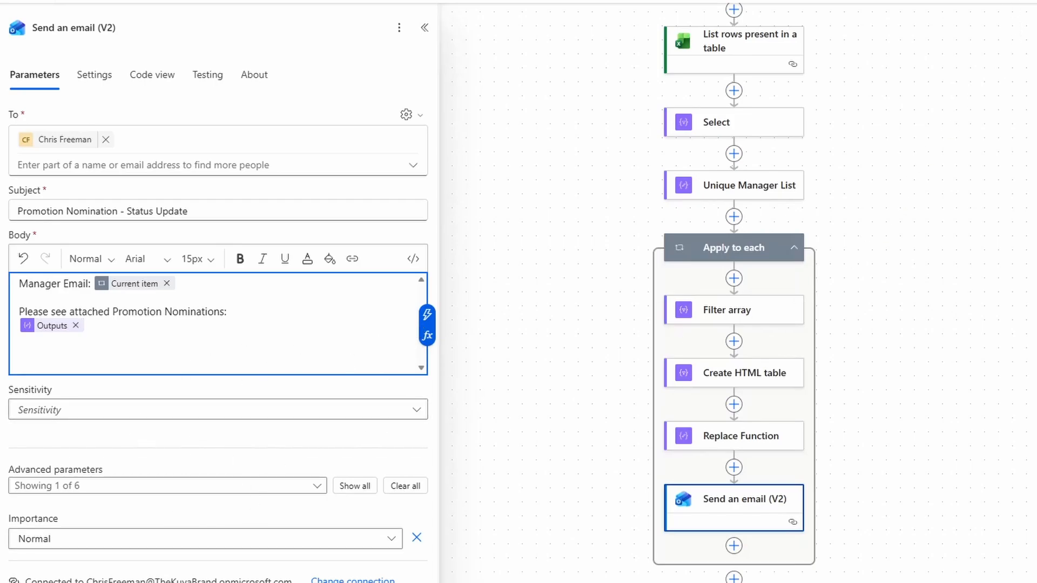
- Save the flow and start a manual test of it
{"action": "left_click", "coordinate": [853, 37]}
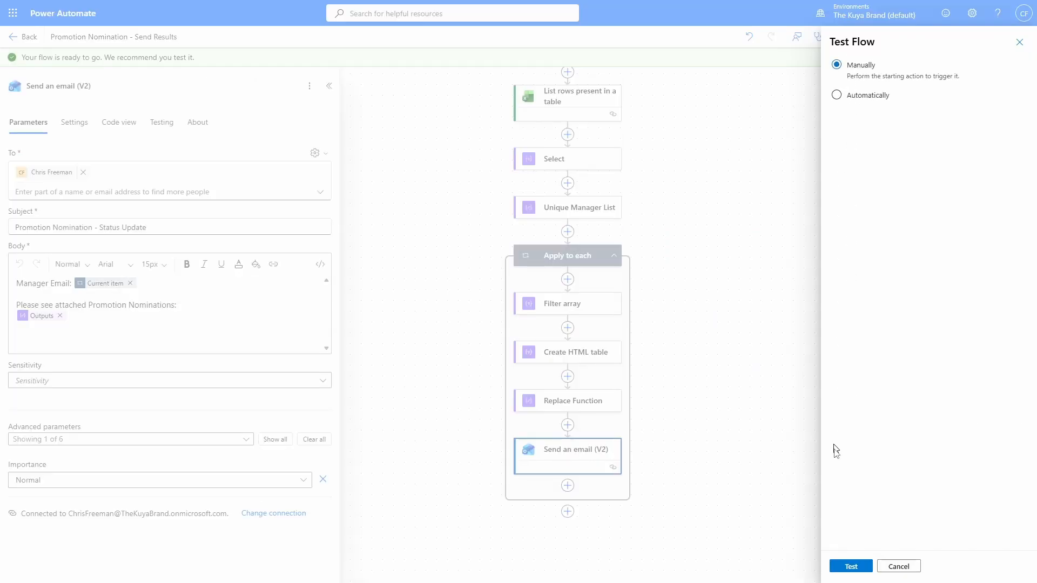
{"action": "left_click", "coordinate": [852, 566]}
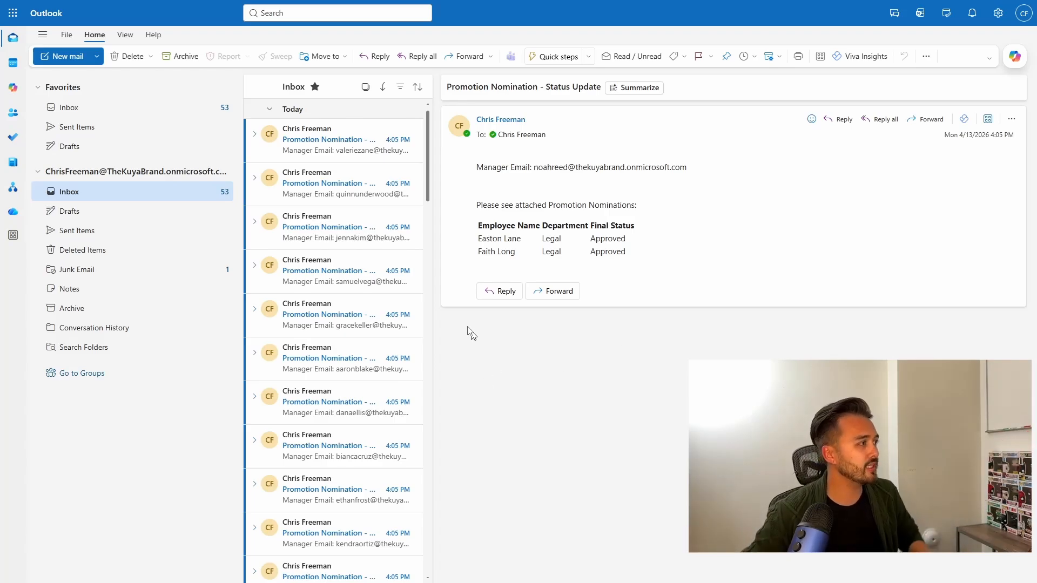
- Open the newest Promotion Nomination email and check the Final Status values in its nominations table
{"action": "left_click", "coordinate": [304, 161]}
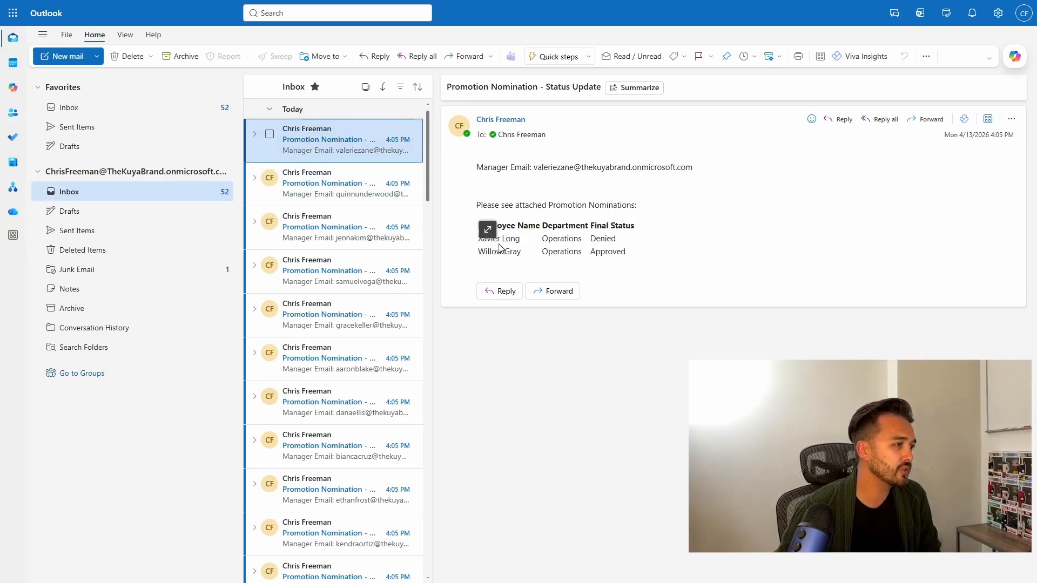
{"action": "double_click", "coordinate": [602, 239]}
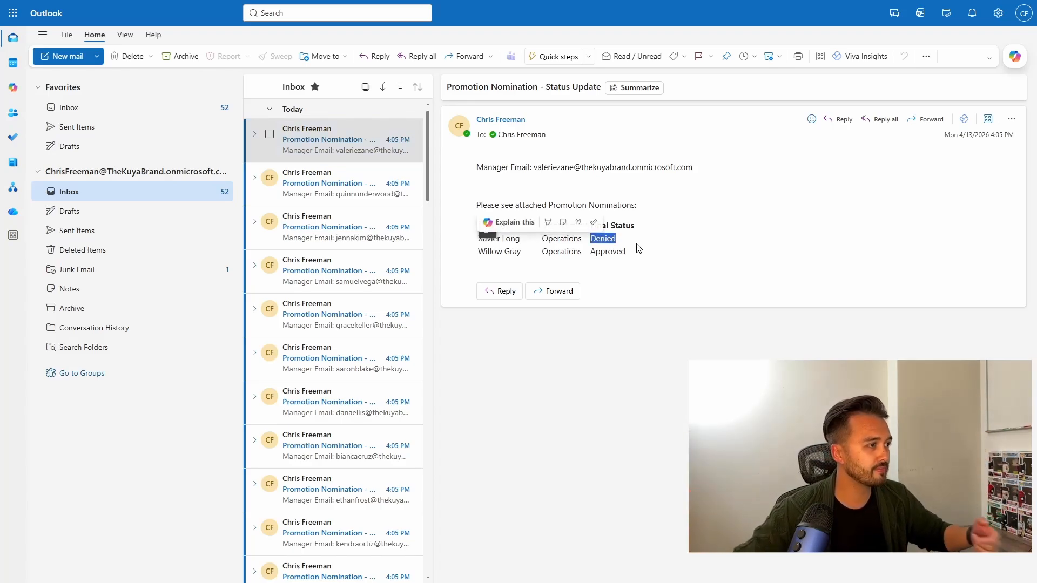
{"action": "left_click", "coordinate": [551, 342]}
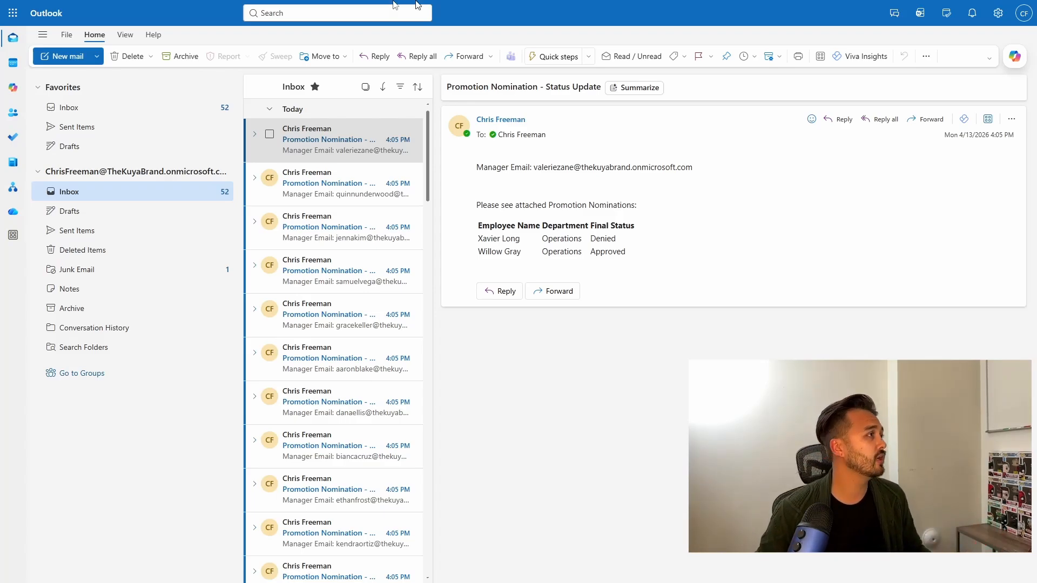
- In Power Automate, insert a CSS style block above Replace Function's replace expression: 100% width, 1px solid #d15db borders, 8px padding, white header text on #0e43a2
{"action": "left_click", "coordinate": [210, 10]}
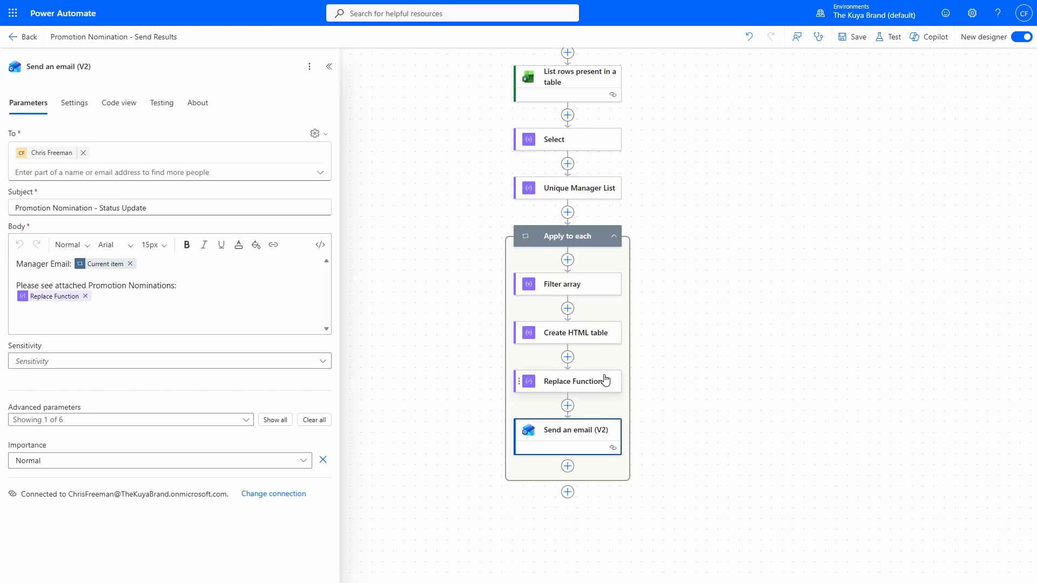
{"action": "left_click", "coordinate": [605, 381]}
{"action": "left_click", "coordinate": [90, 145]}
{"action": "key", "text": "Return"}
{"action": "key", "text": "Return"}
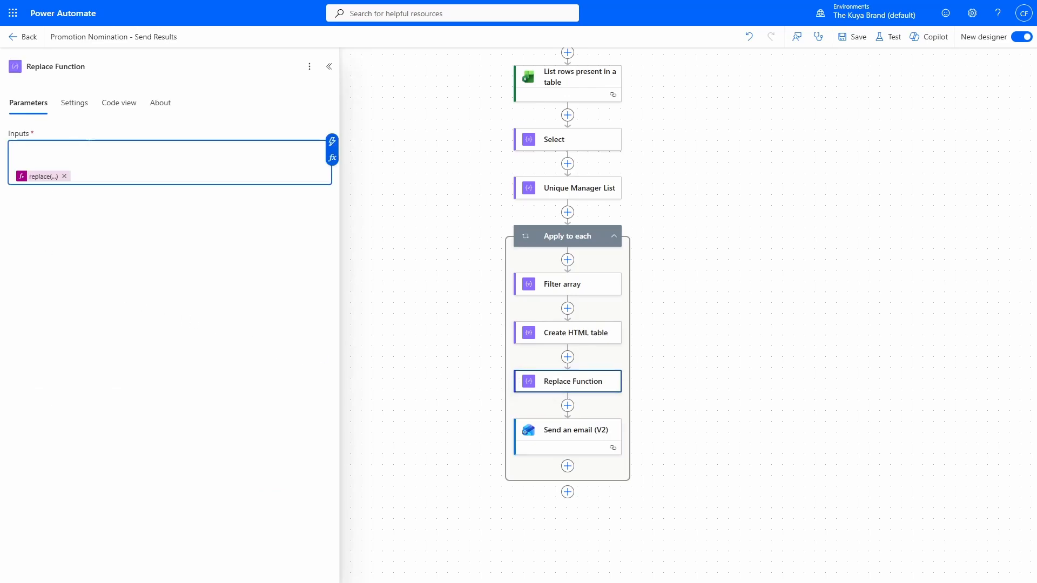
{"action": "key", "text": "ctrl+v"}
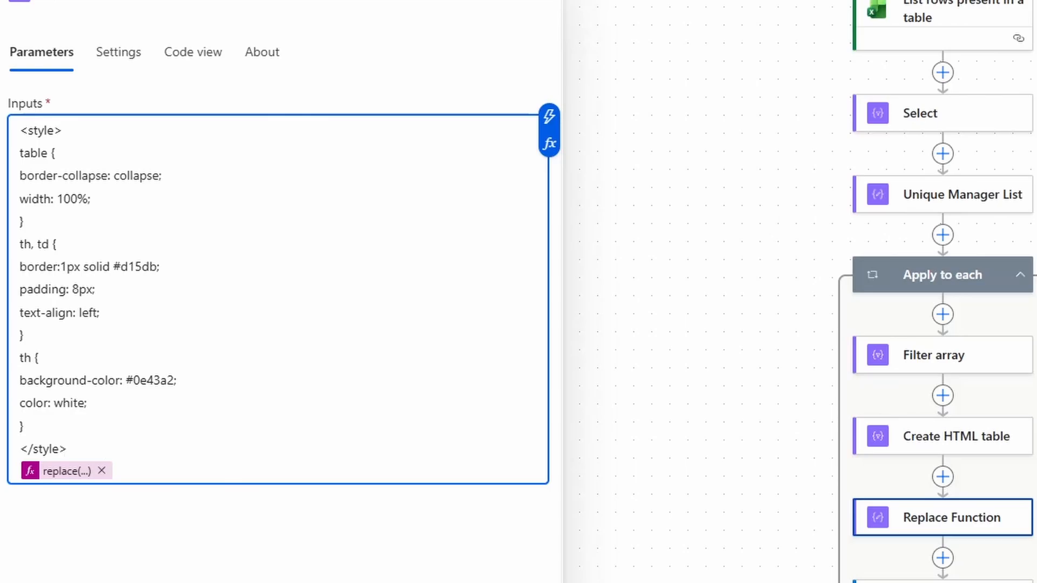
- Save the flow and run a manual test with the styled table
{"action": "key", "text": "ctrl+s"}
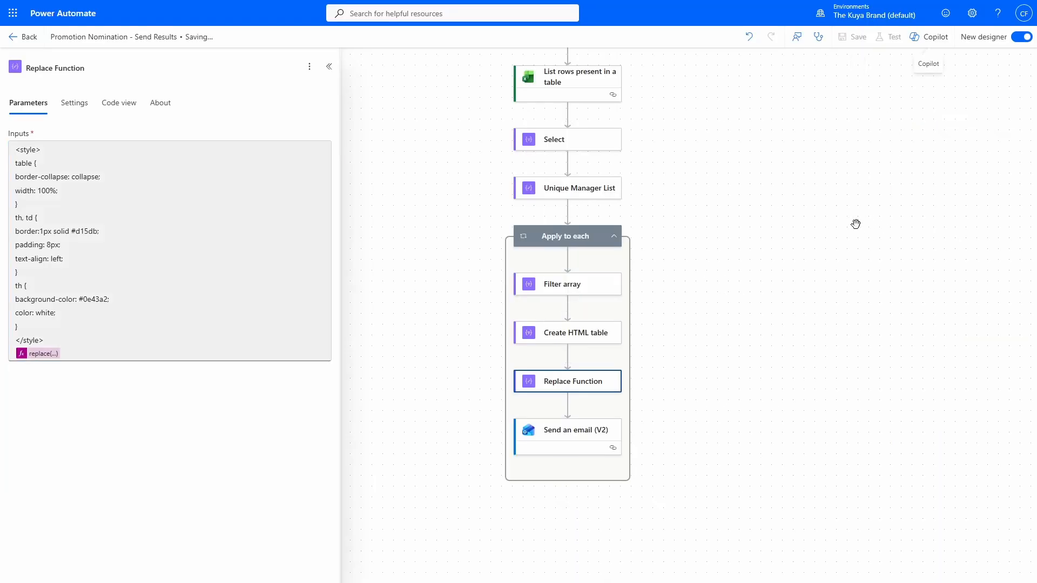
{"action": "left_click", "coordinate": [889, 37]}
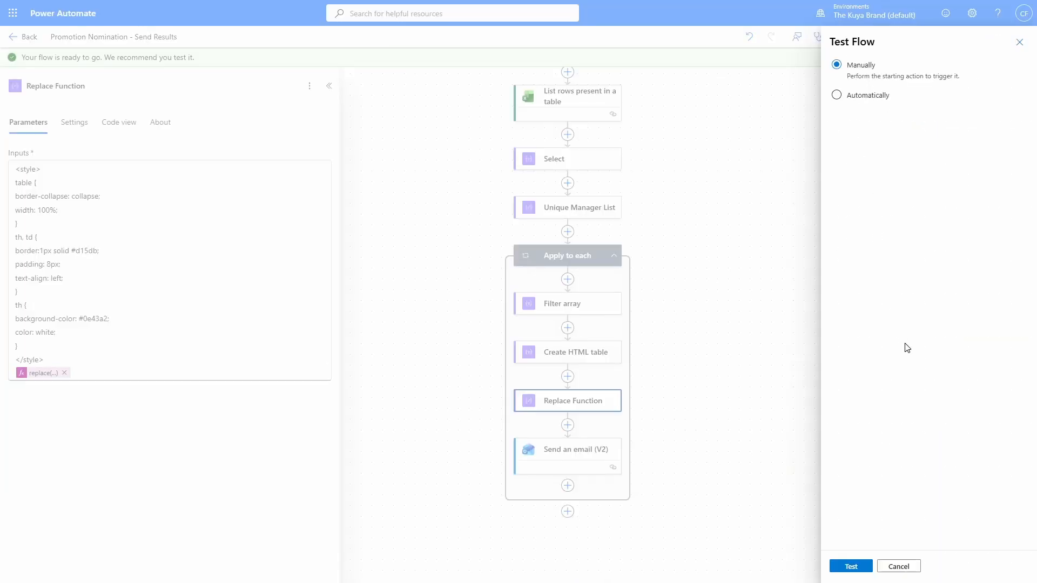
{"action": "left_click", "coordinate": [862, 567]}
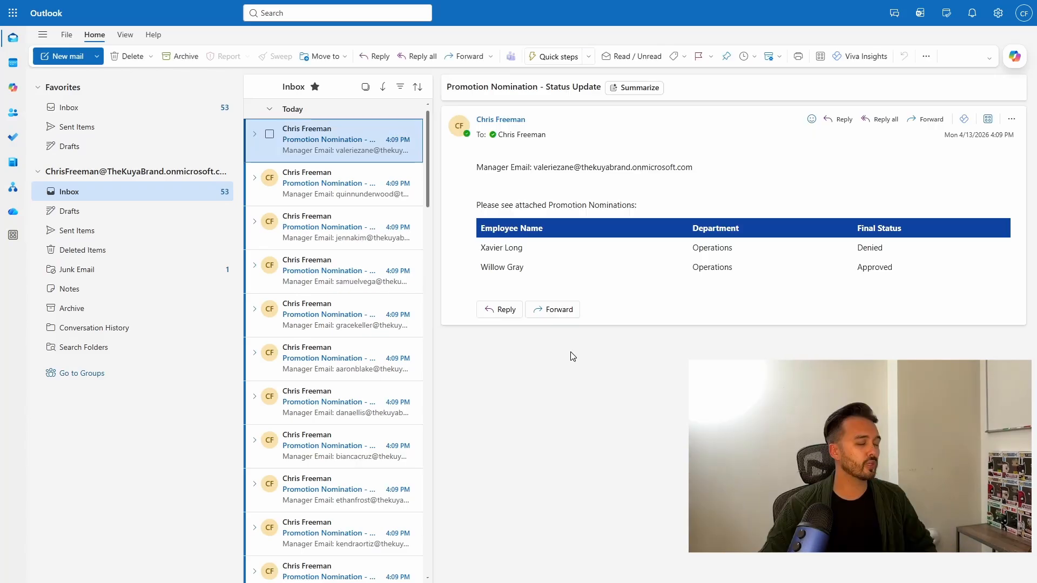
- Review the new Promotion Nomination emails in the Outlook inbox one by one, checking each manager's formatted nominations table
{"action": "left_click", "coordinate": [339, 185]}
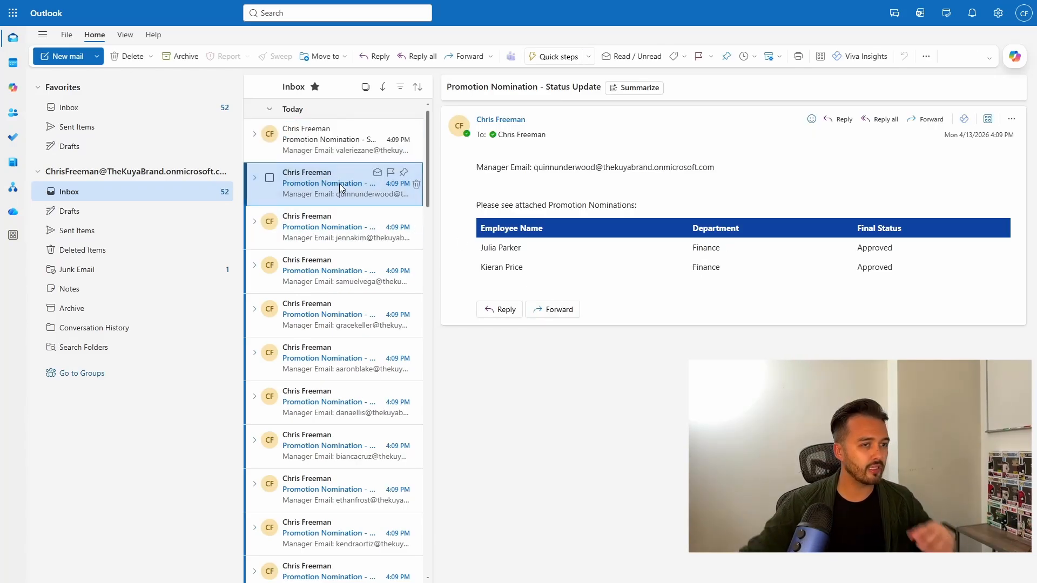
{"action": "left_click", "coordinate": [339, 231]}
{"action": "left_click", "coordinate": [341, 260]}
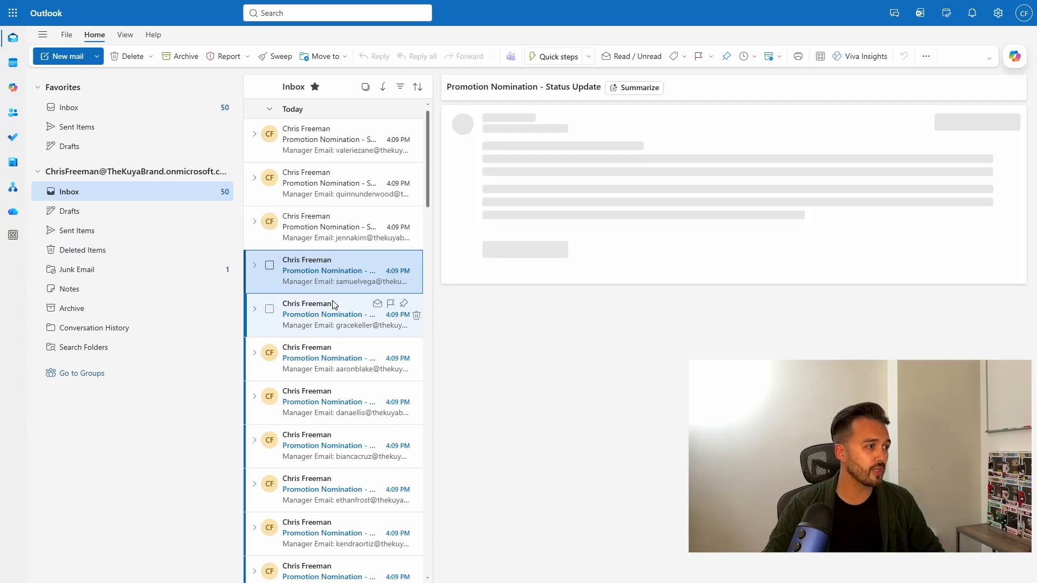
{"action": "left_click", "coordinate": [331, 302]}
{"action": "left_click", "coordinate": [333, 365]}
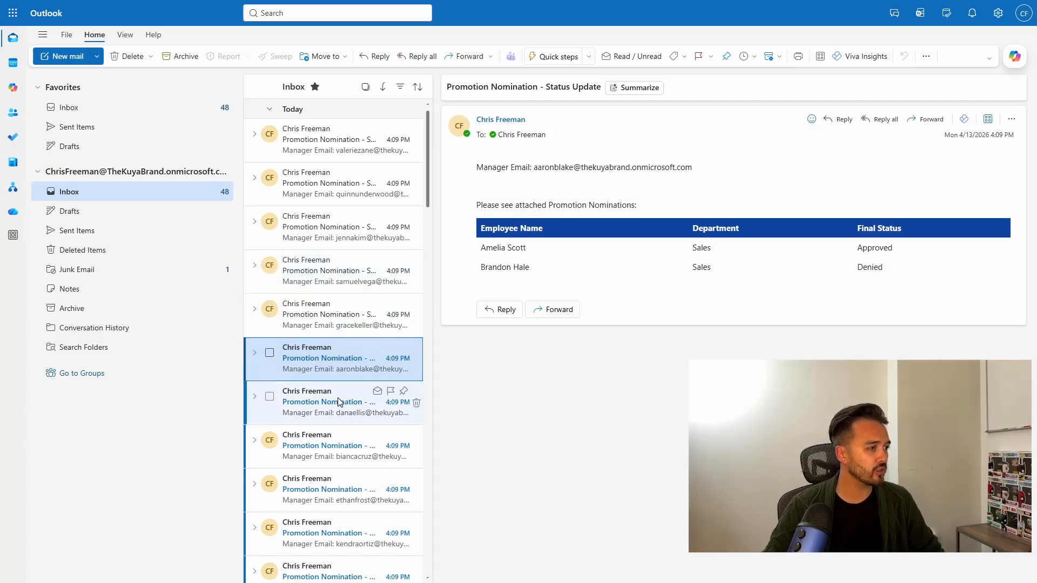
{"action": "left_click", "coordinate": [338, 397]}
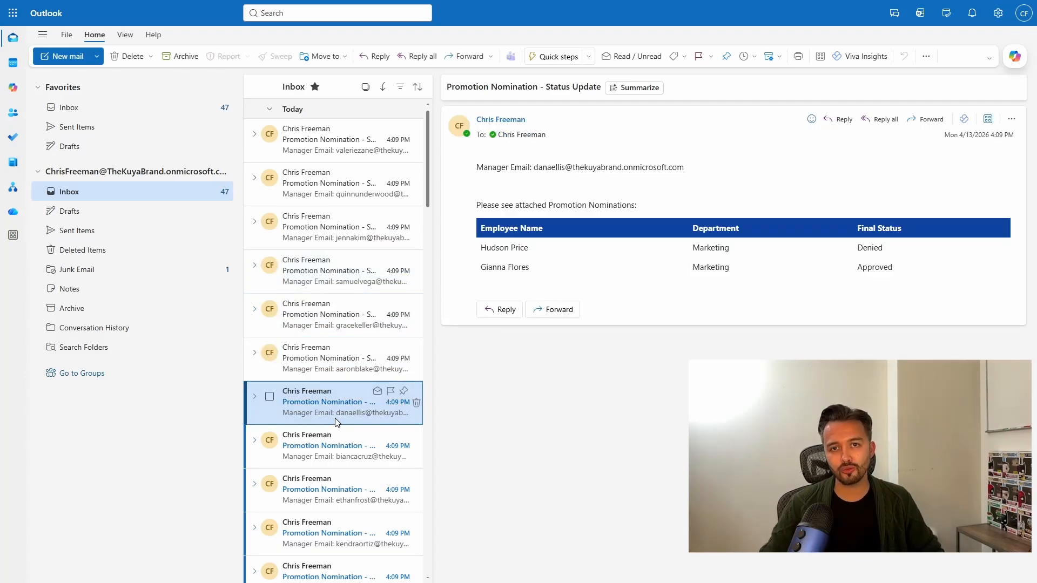